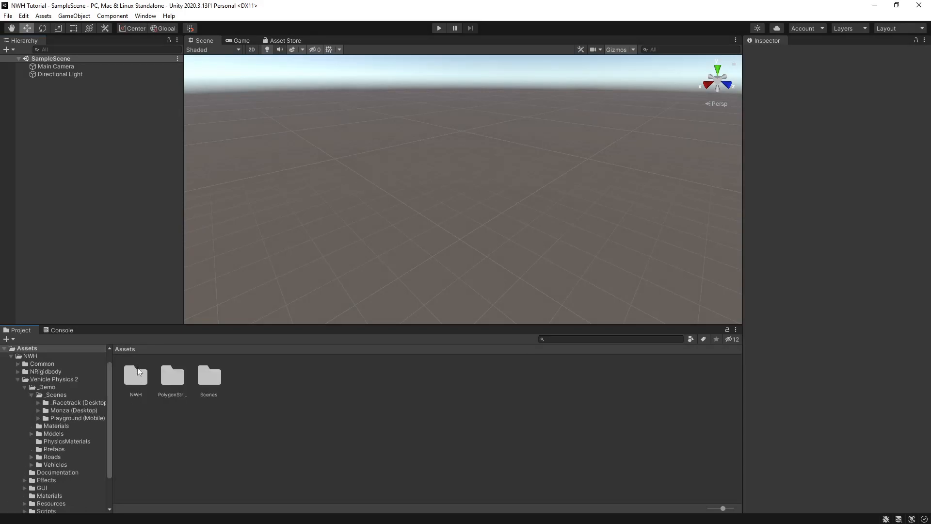
Check which Color Space is chosen in the project's Player settings for PC, Mac & Linux Standalone.
left_click(181, 390)
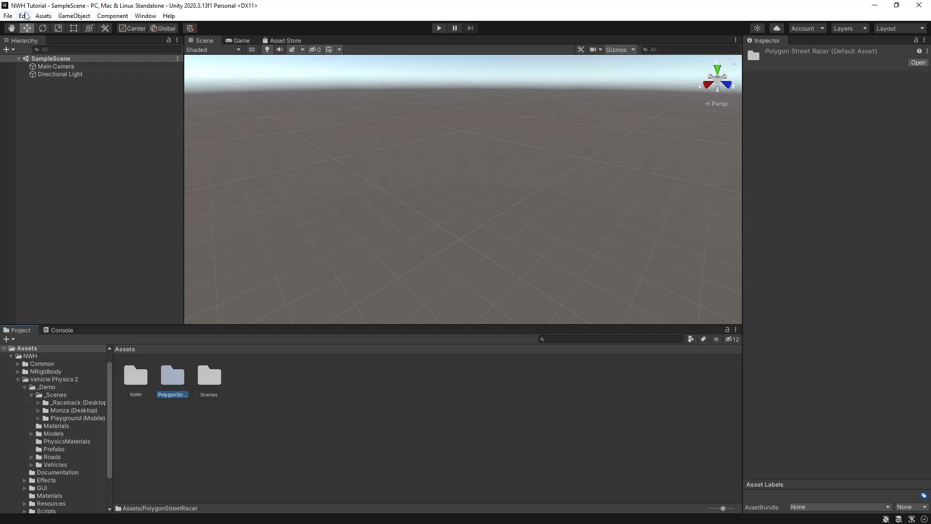
left_click(25, 16)
left_click(73, 300)
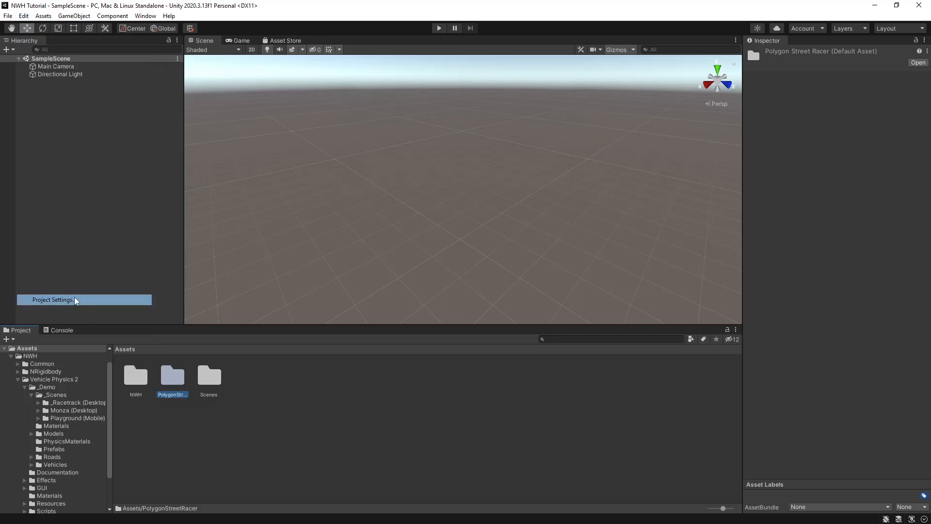
left_click(271, 193)
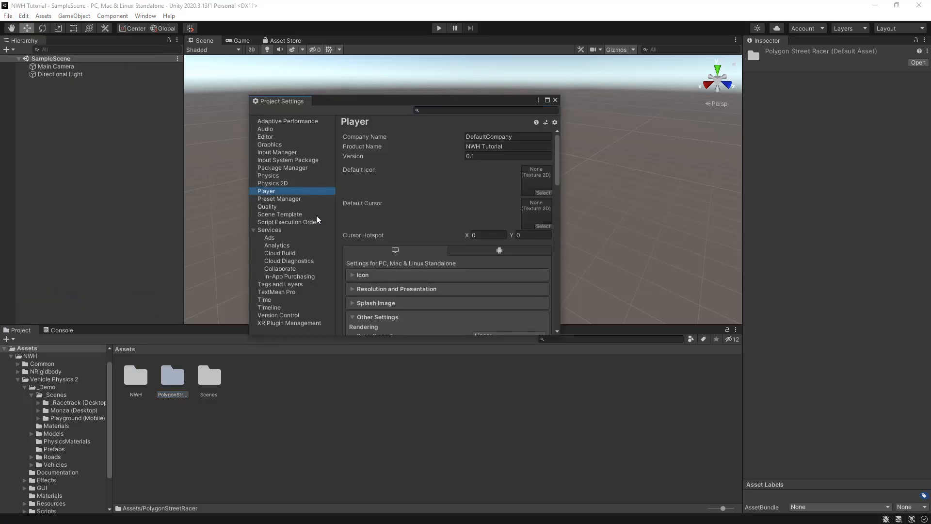
scroll(436, 295, "down", 2)
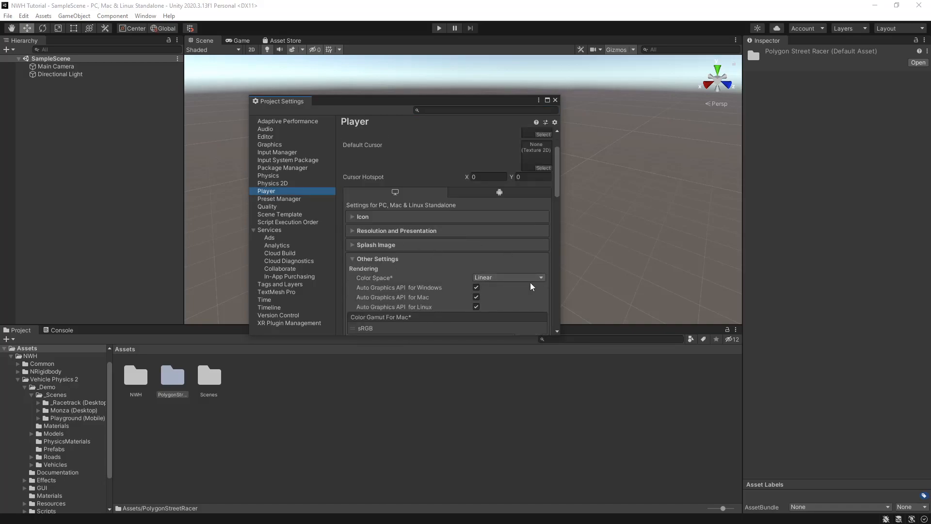
left_click(509, 280)
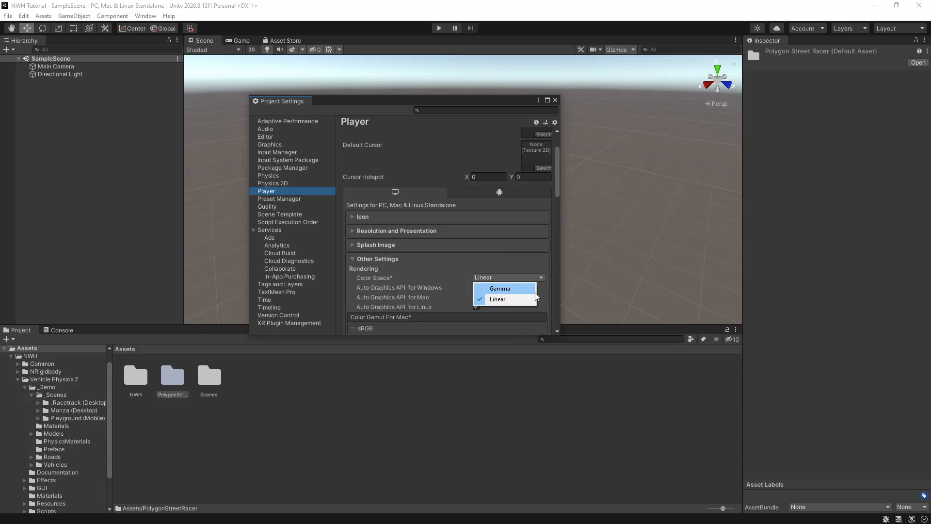
left_click(422, 461)
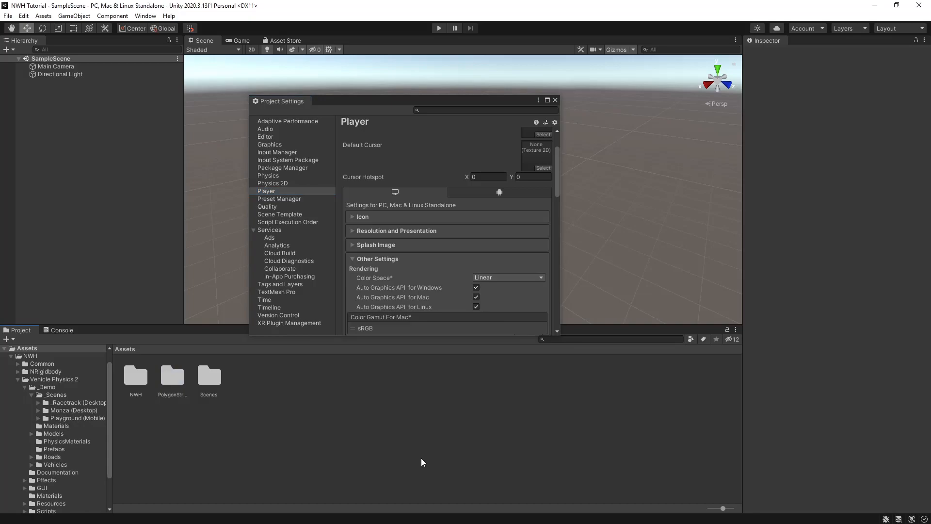
left_click(556, 100)
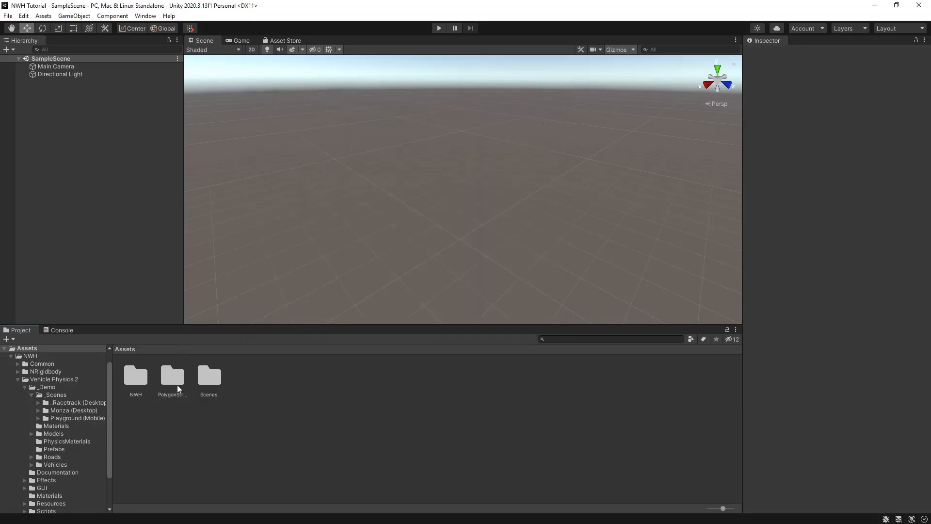
Open the Racetrack demo scene from NWH/Vehicle Physics 2/_Demo/_Scenes/_Racetrack (Desktop) and run it in play mode.
double_click(136, 380)
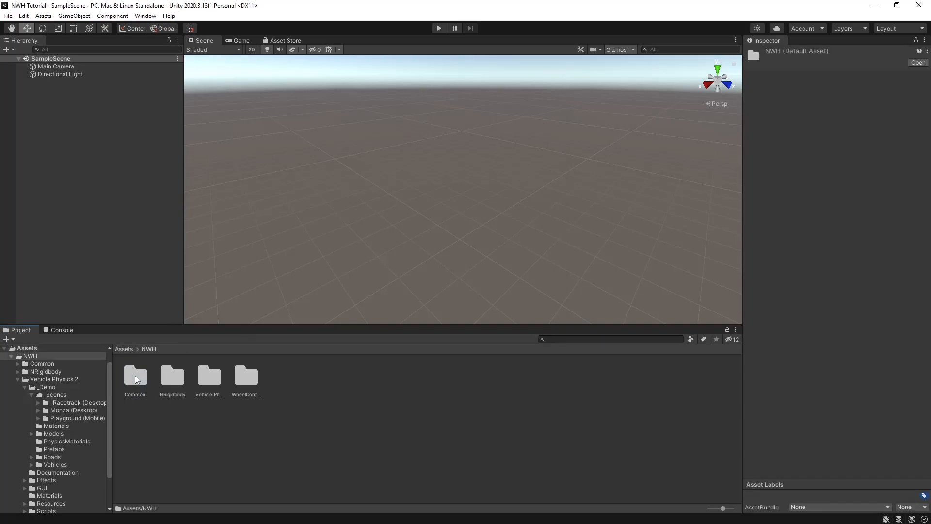
double_click(209, 380)
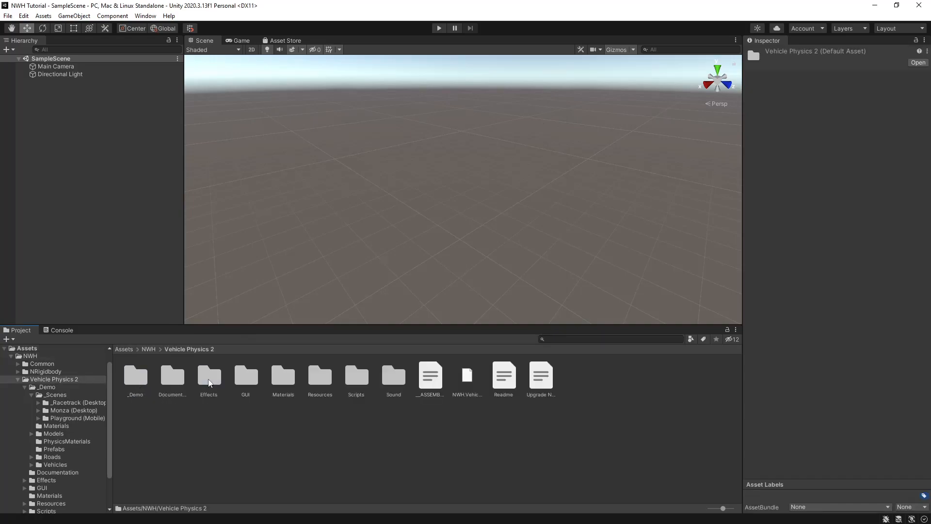
double_click(136, 377)
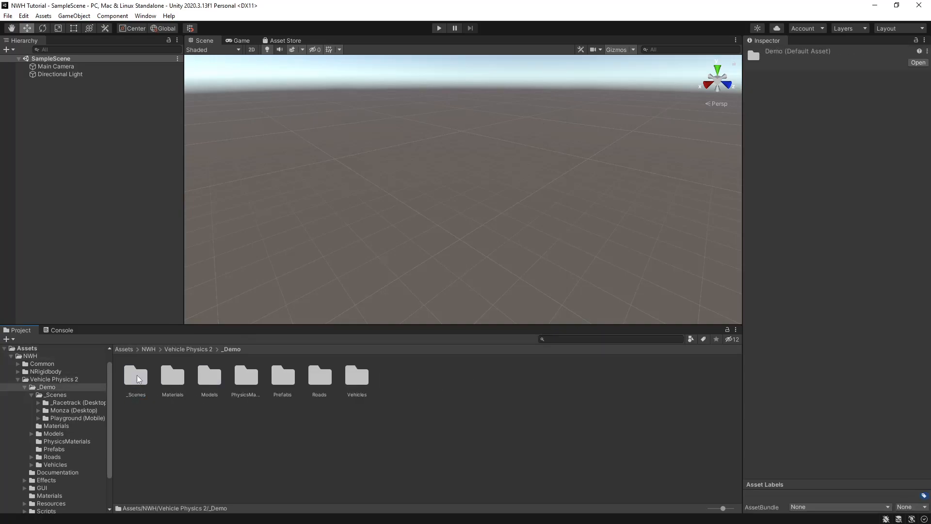
double_click(138, 377)
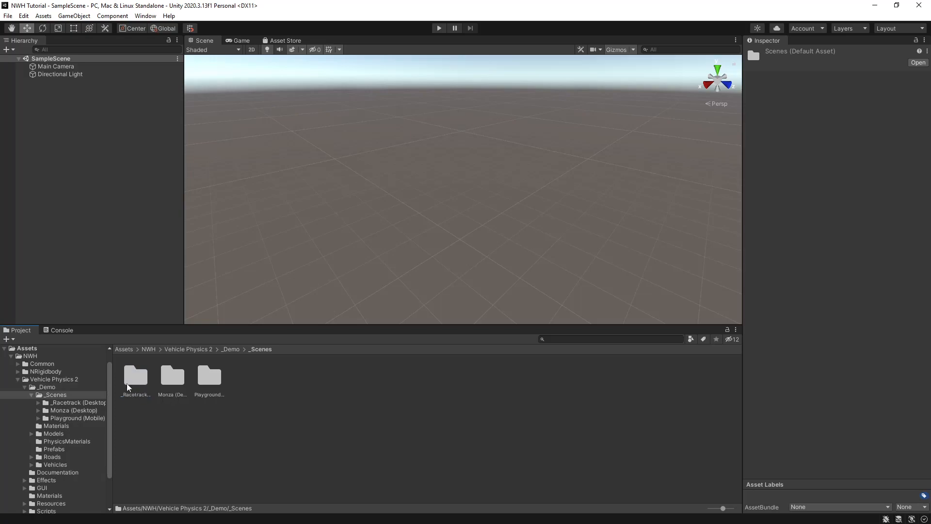
double_click(139, 385)
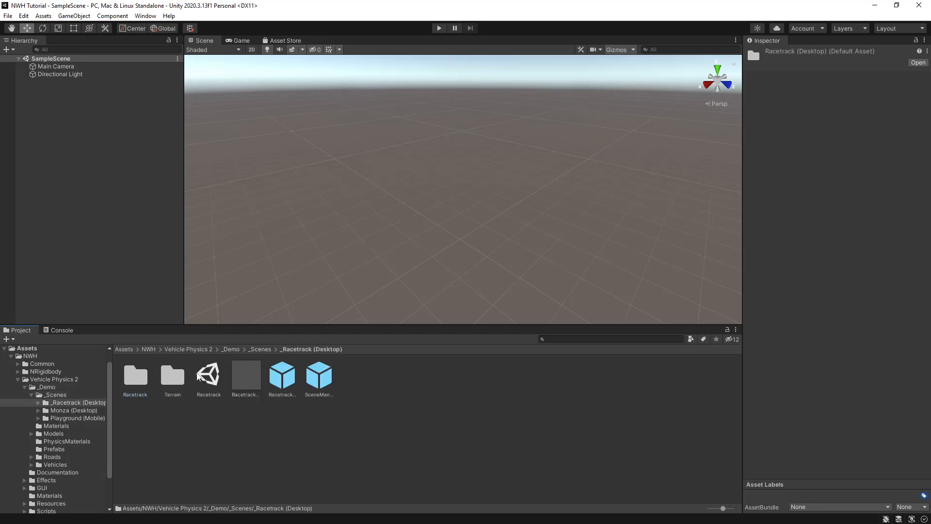
double_click(208, 375)
key("ctrl+p")
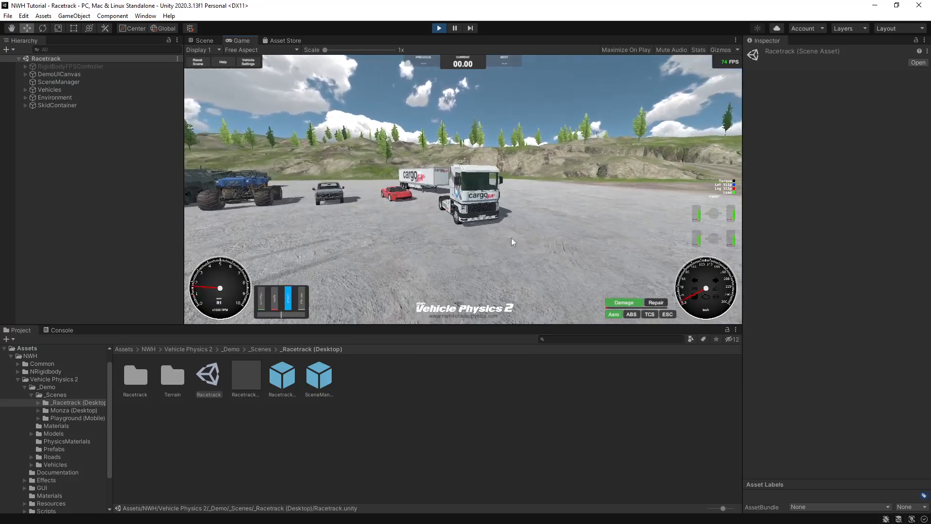
Test the cargo truck: orbit the camera around it, attach the trailer and drive along the road.
left_click_drag(511, 238, 413, 243)
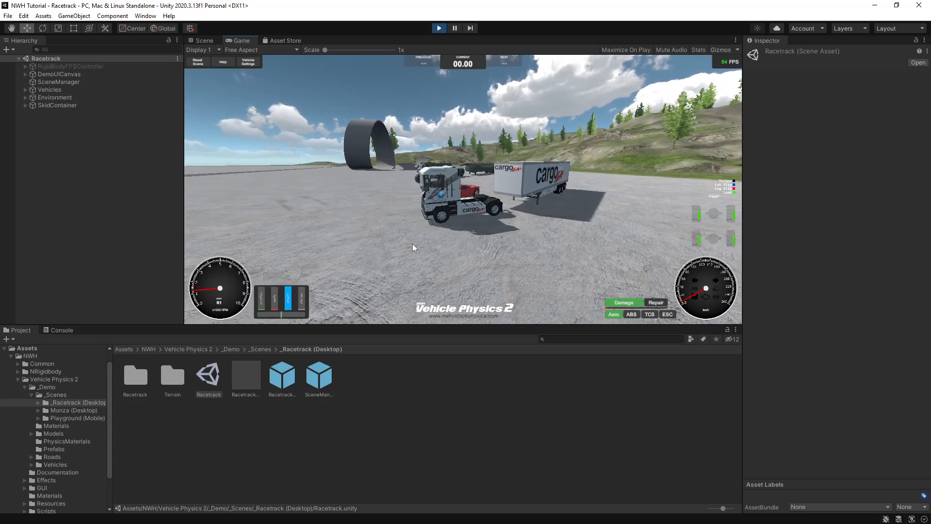
key("w")
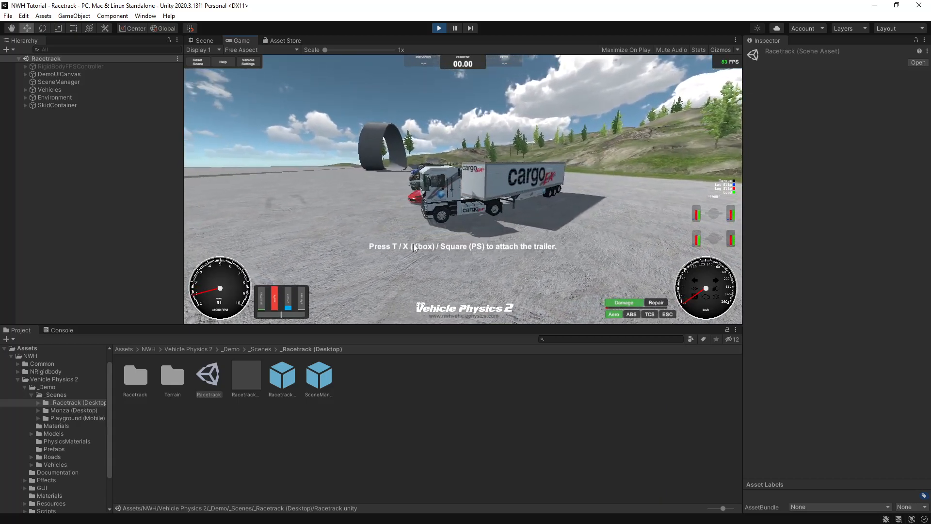
key("t")
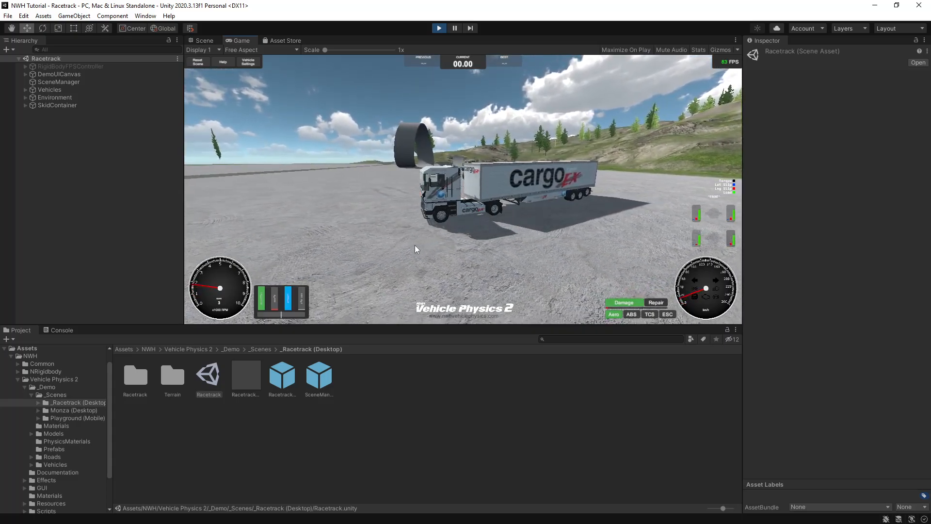
left_click_drag(549, 226, 487, 228)
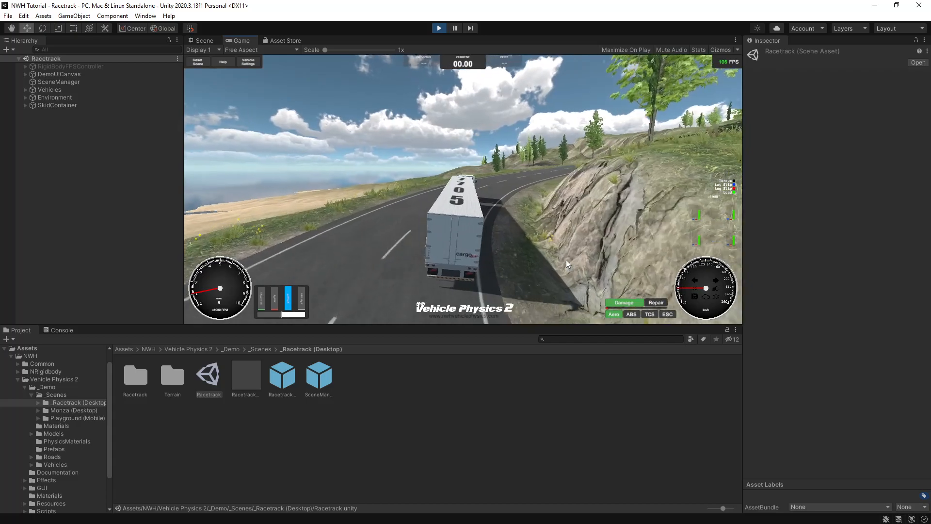
Reset the demo scene, enter the red sports car and test its acceleration, steering and braking.
left_click(203, 61)
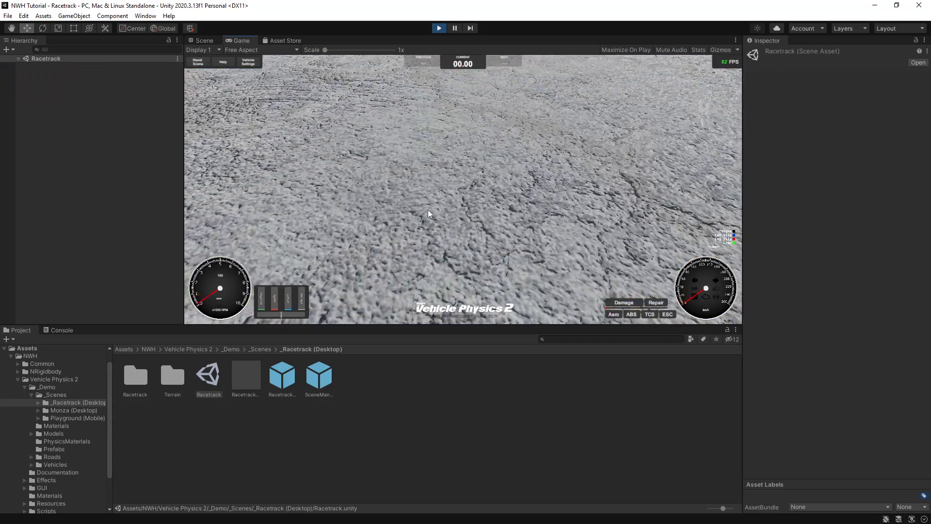
key("w")
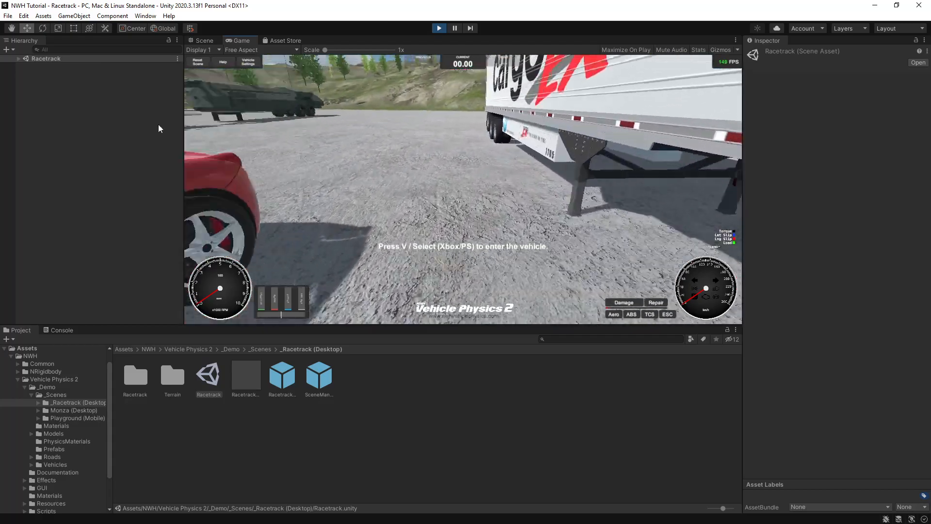
key("v")
key("w")
key("w")
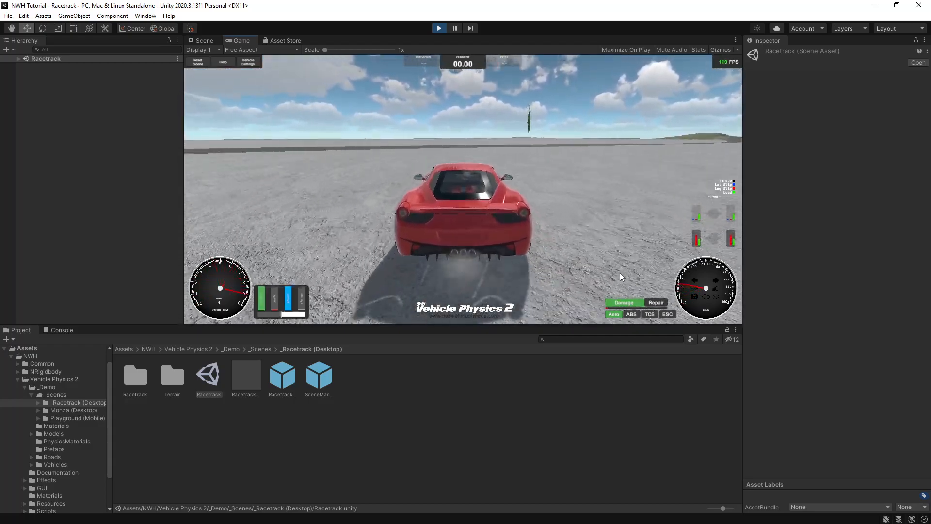
key("d")
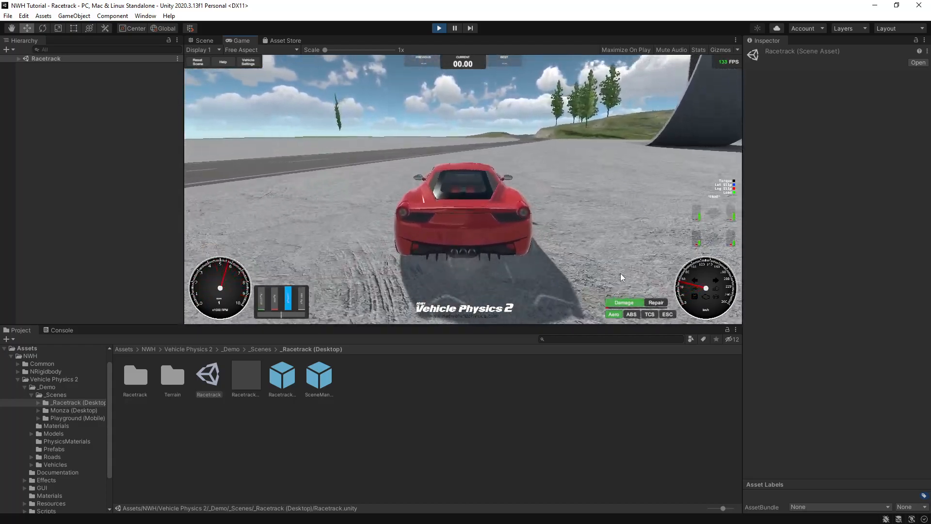
key("w")
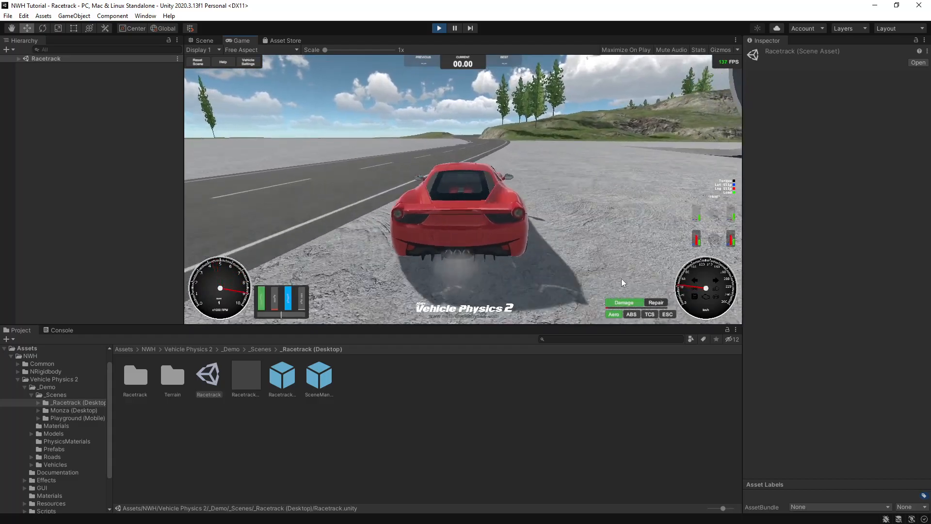
key("a")
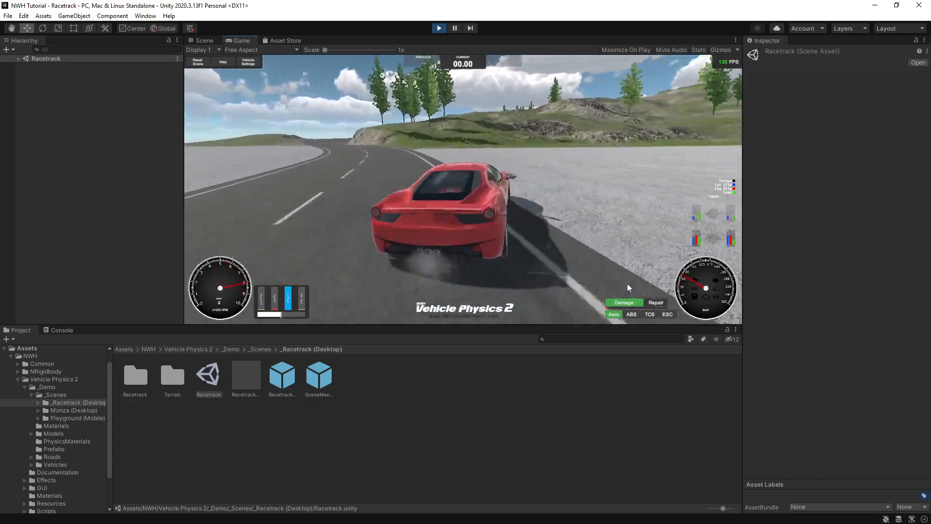
key("s")
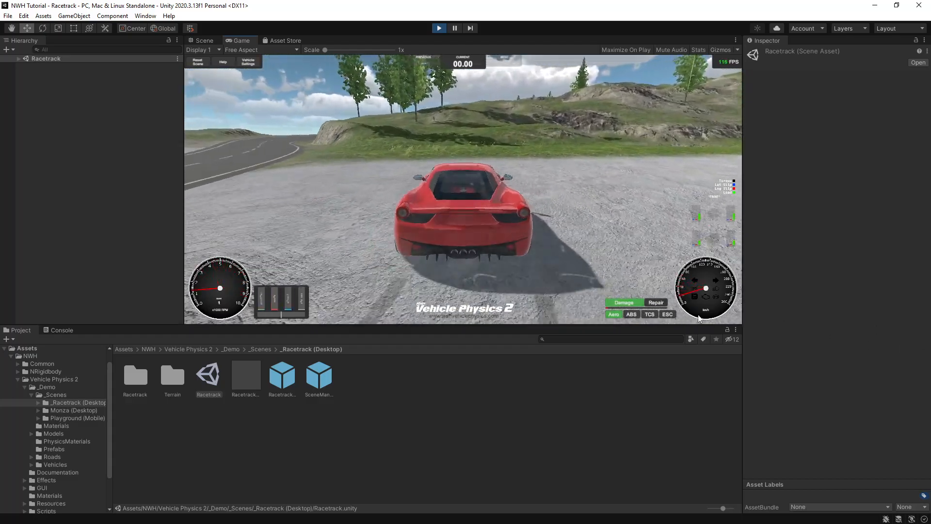
Turn on the TCS and ABS driving aids for the red sports car and drive on.
left_click(650, 314)
key("a")
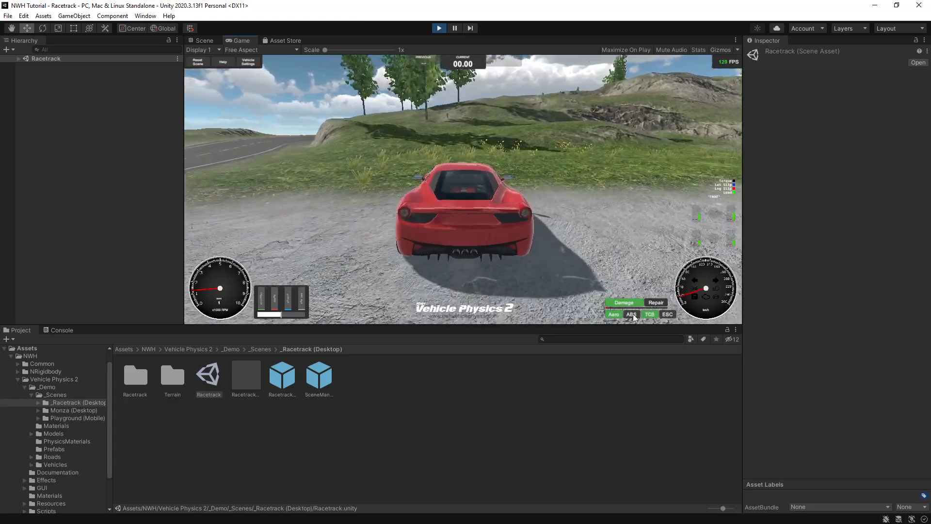
left_click(631, 314)
key("w")
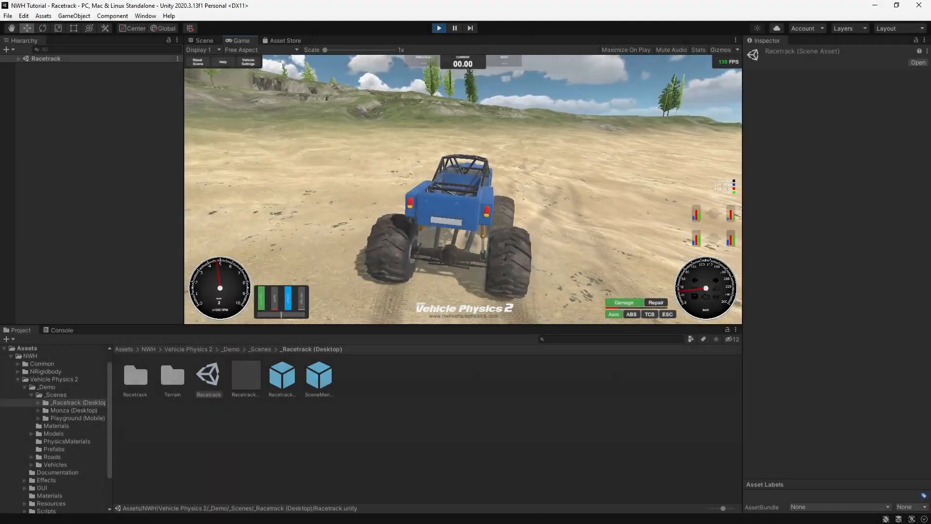
Test-drive the blue monster truck across the sand and up the grassy hill.
key("a")
key("d")
key("a")
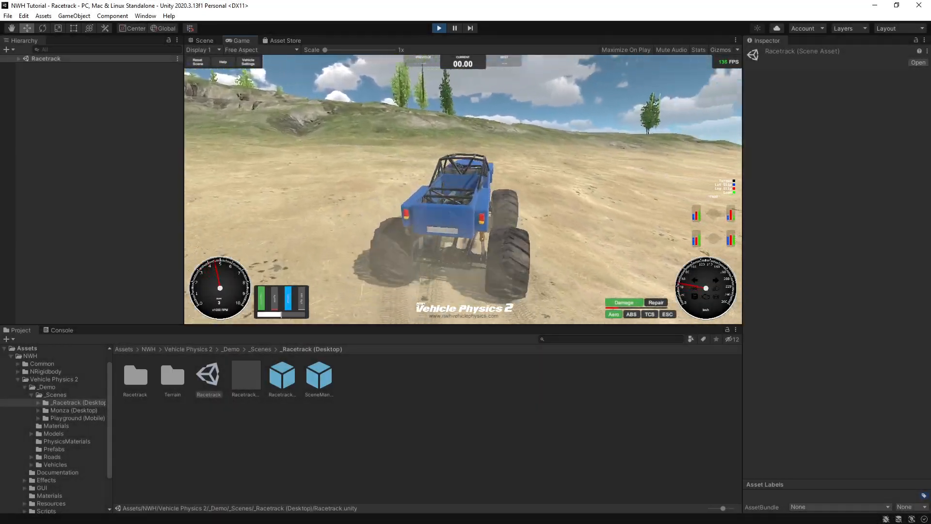
key("d")
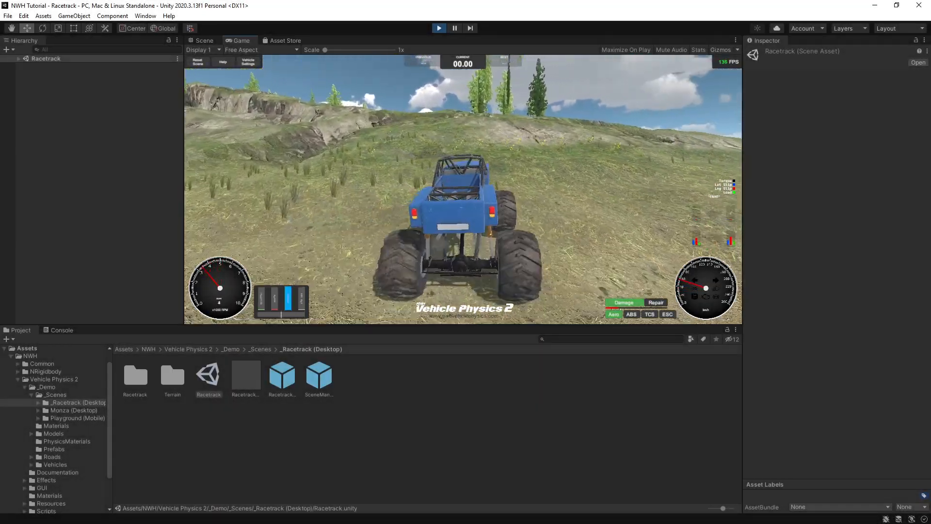
key("w")
key("a")
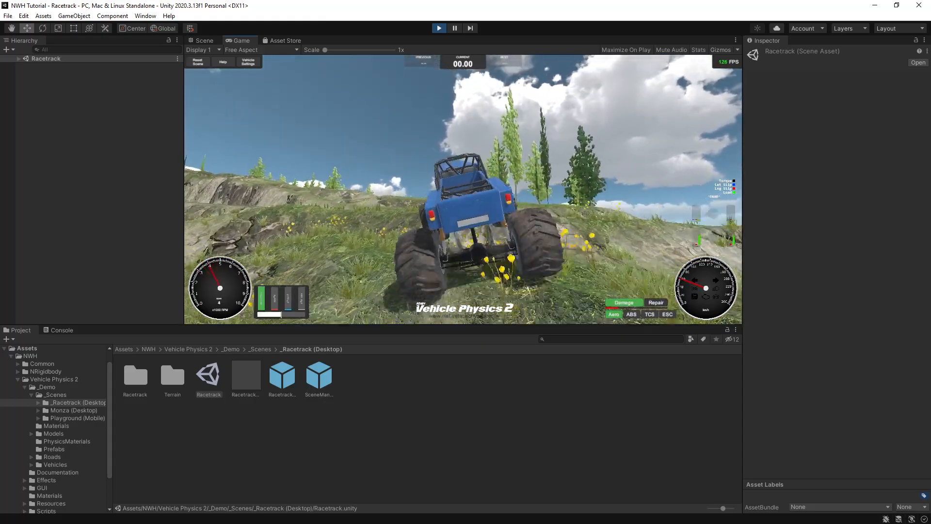
key("space")
key("d")
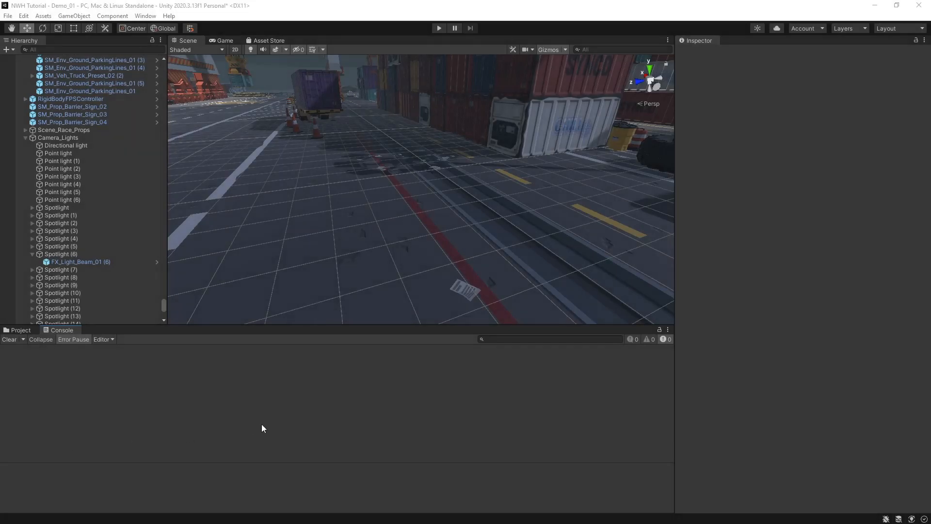
Place the SM_Veh_Sports_Preset_01 prefab from PolygonStreetRacer/Prefabs/Vehicles/Presets on the ground near the containers in the Demo_01 scene.
left_click(19, 331)
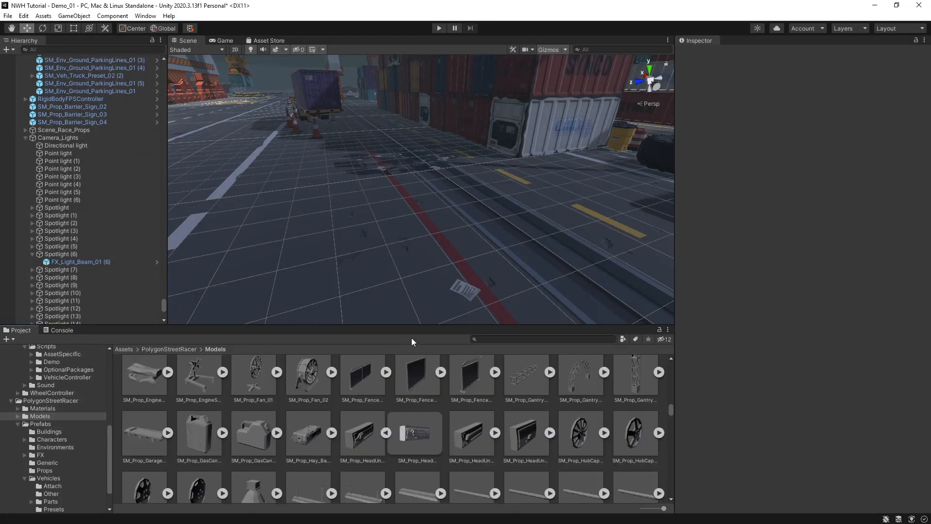
left_click(170, 350)
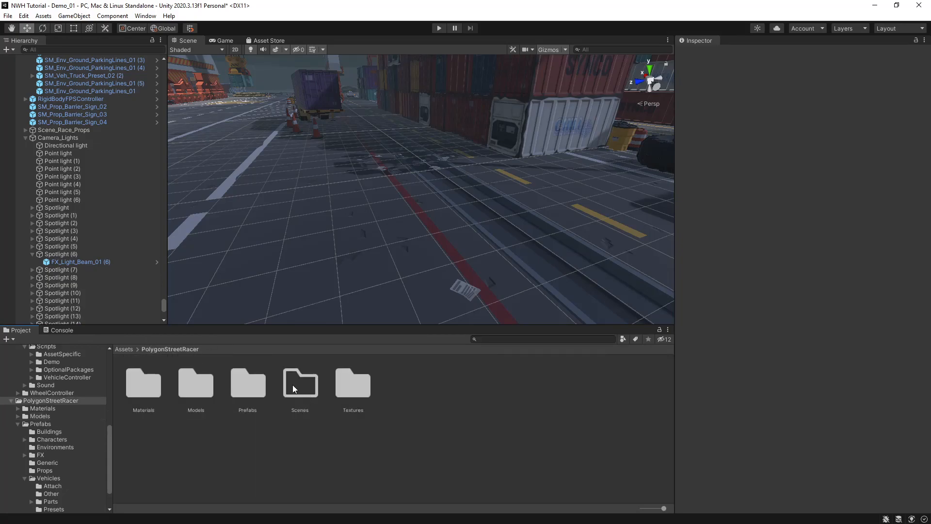
double_click(246, 386)
double_click(474, 393)
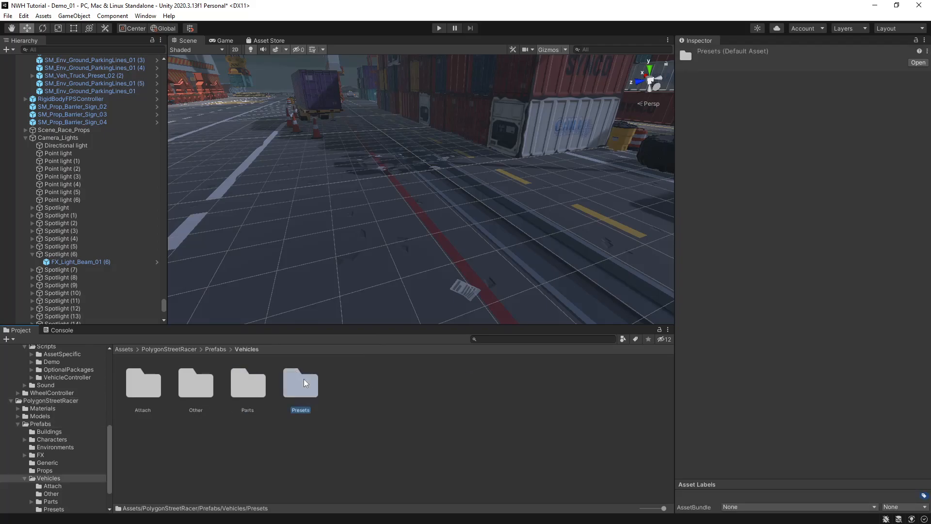
double_click(304, 384)
scroll(532, 429, "down", 3)
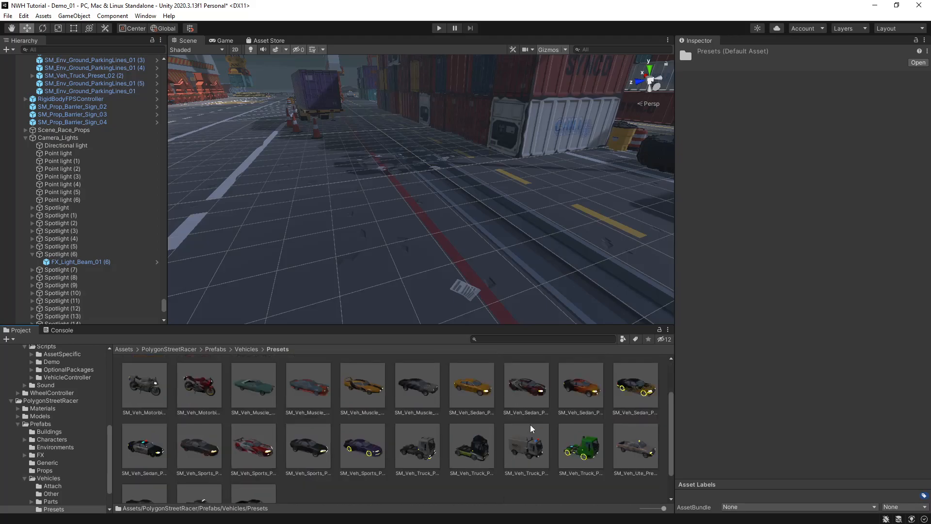
left_click_drag(199, 456, 454, 219)
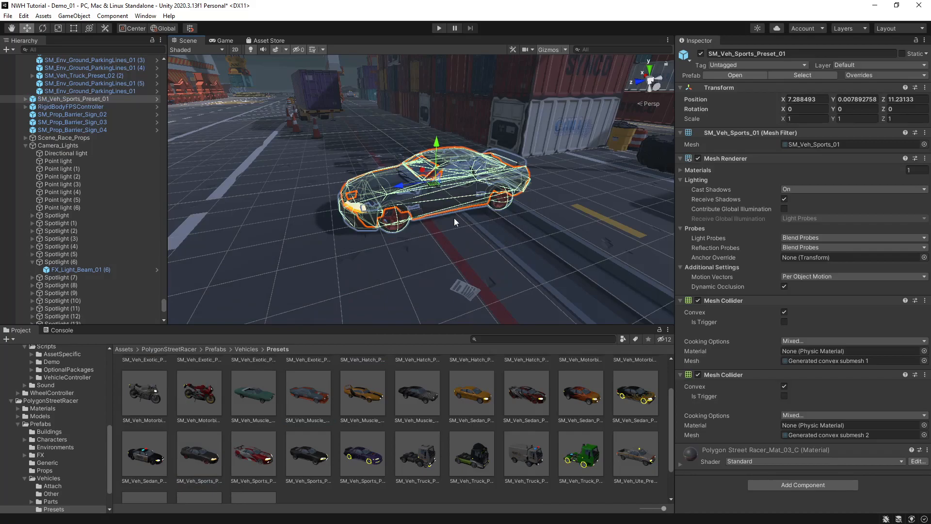
Unpack the SM_Veh_Sports_Preset_01 prefab completely and show its child objects in the hierarchy.
right_click(95, 98)
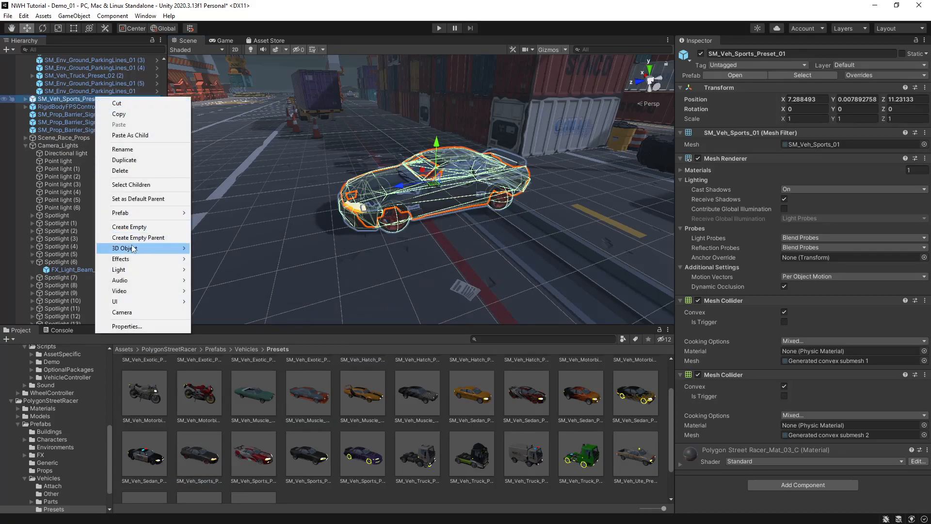
left_click(232, 262)
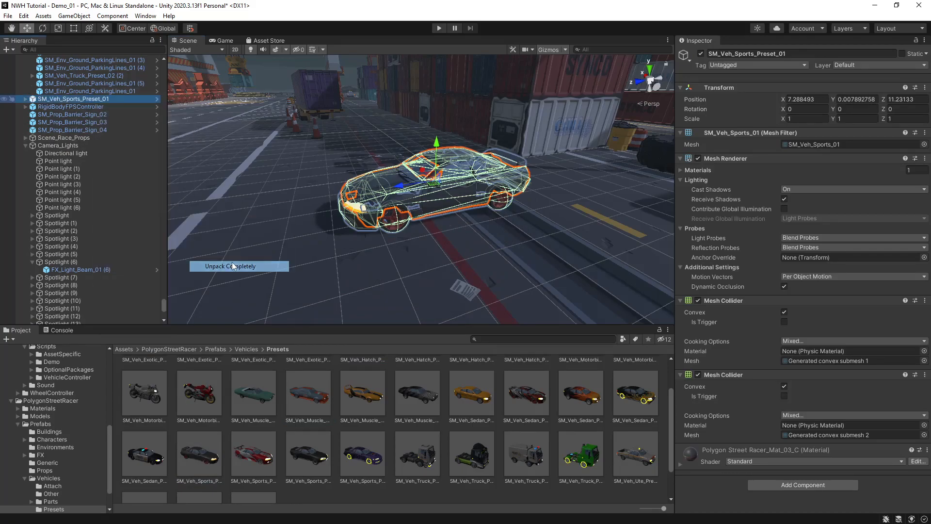
left_click(25, 99)
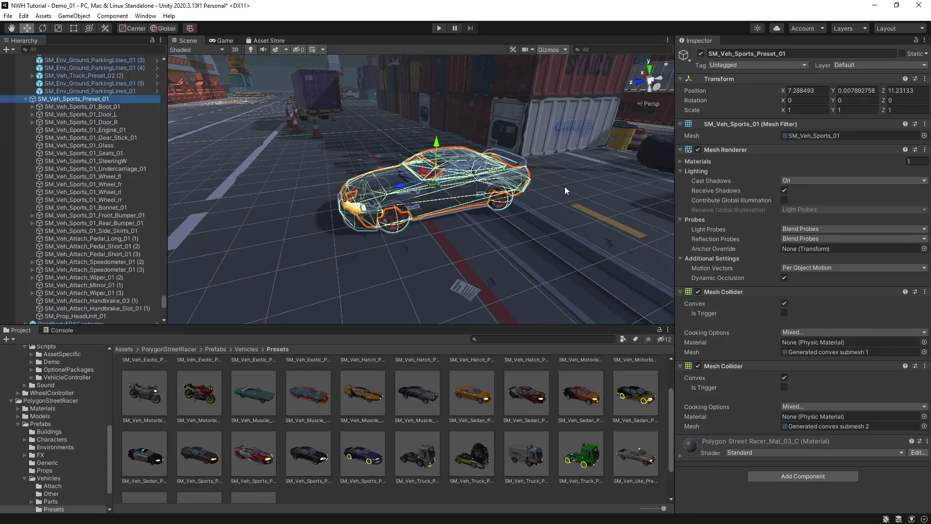
Remove both Mesh Collider components from the SM_Veh_Sports_Preset_01 root object.
left_click(925, 292)
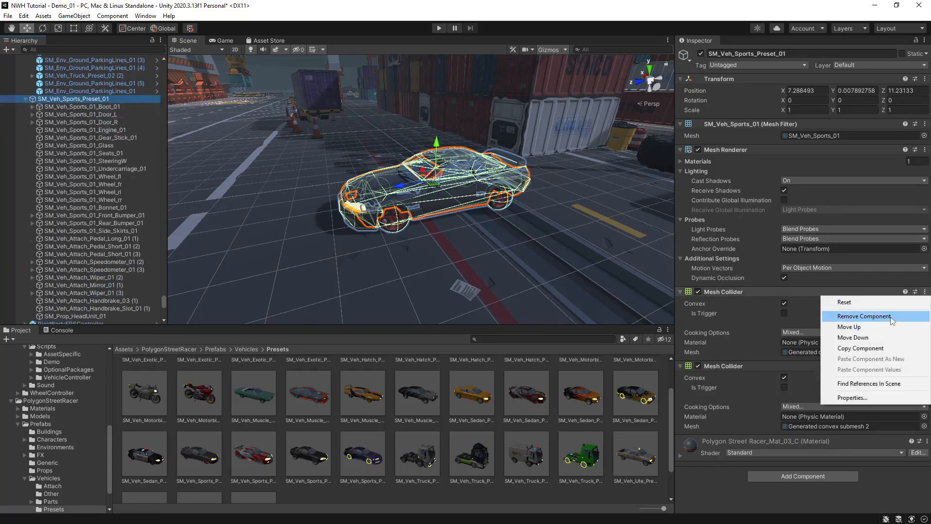
left_click(905, 316)
left_click(926, 291)
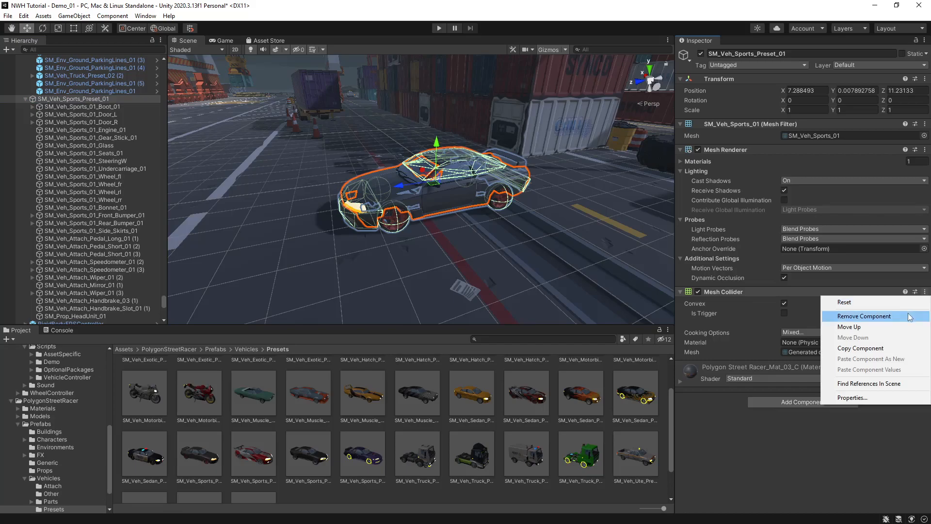
left_click(873, 316)
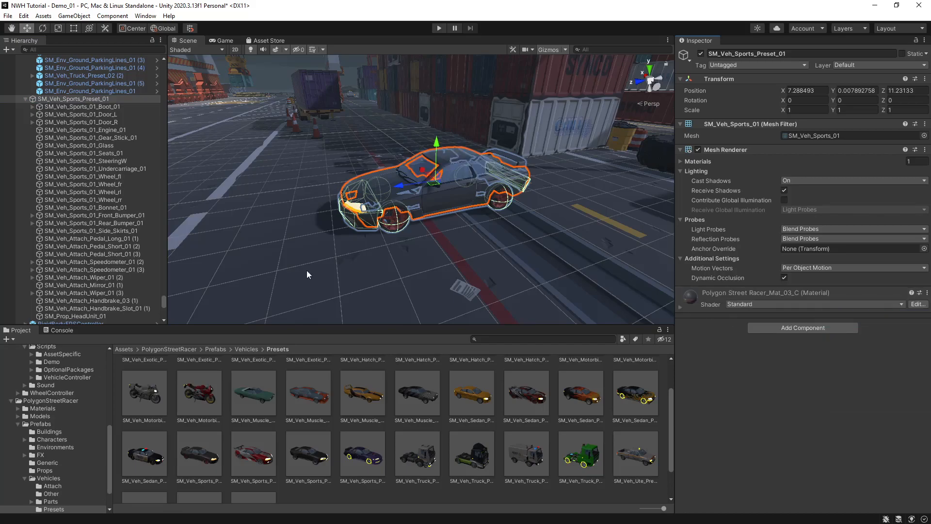
Remove the Sphere Colliders from the four SM_Veh_Sports_01_Wheel objects and the remaining colliders from the car's bumpers.
left_click(121, 177)
left_click(115, 200, "shift")
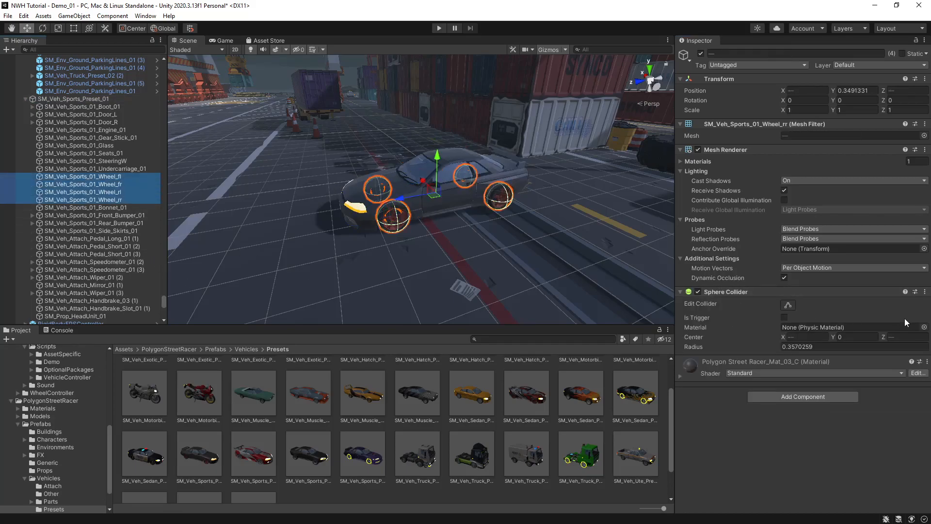
left_click(925, 291)
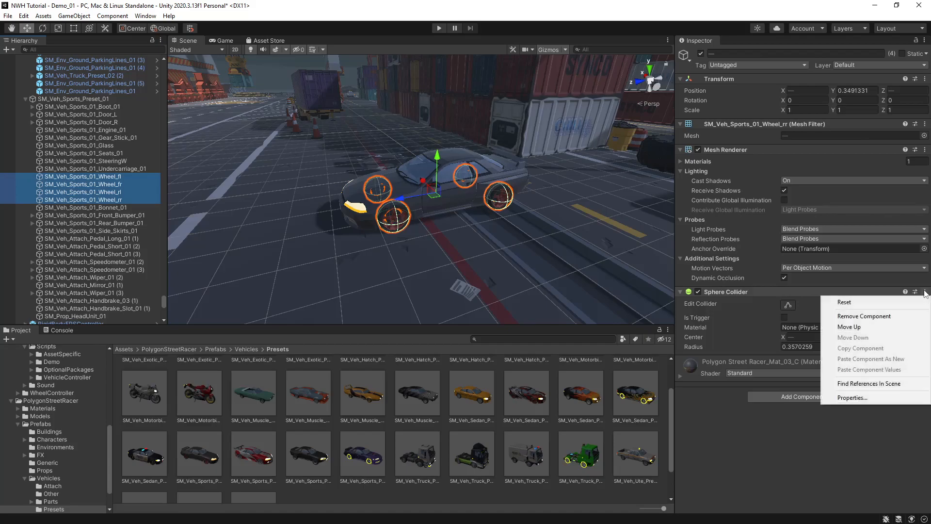
left_click(909, 317)
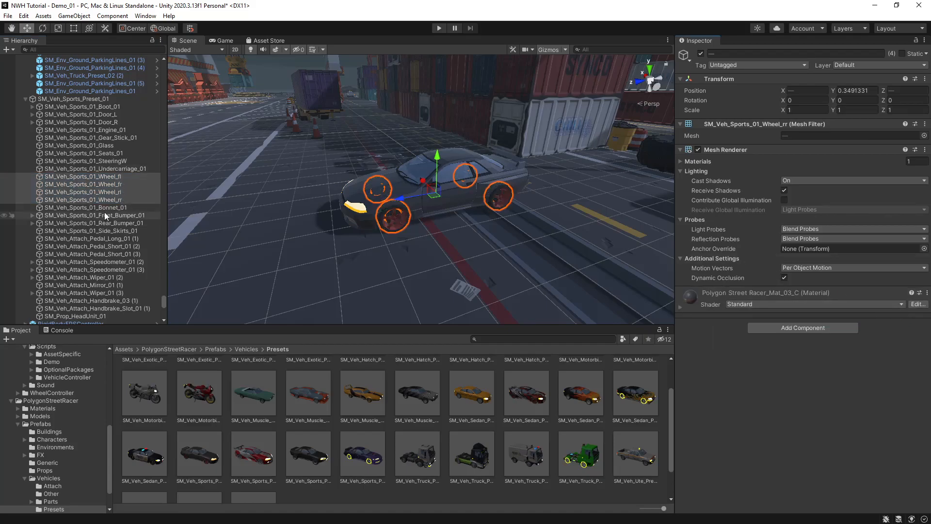
left_click(127, 216)
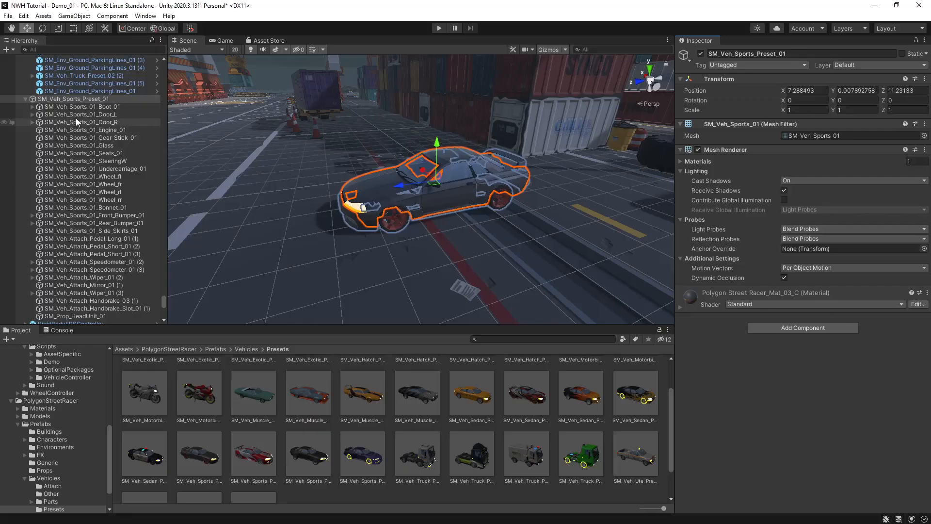
Add the Vehicle Setup Wizard component to SM_Veh_Sports_Preset_01 and assign SportsCarPreset as its preset.
left_click(791, 327)
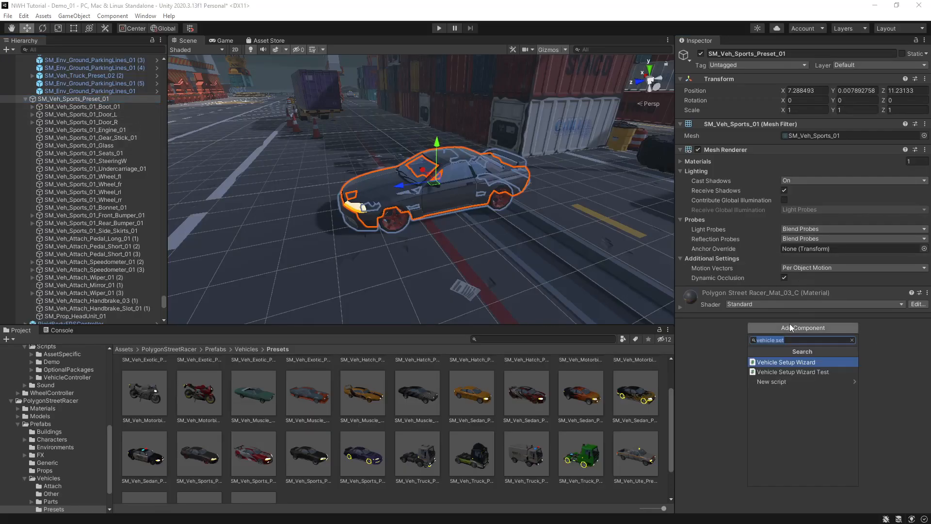
left_click(796, 364)
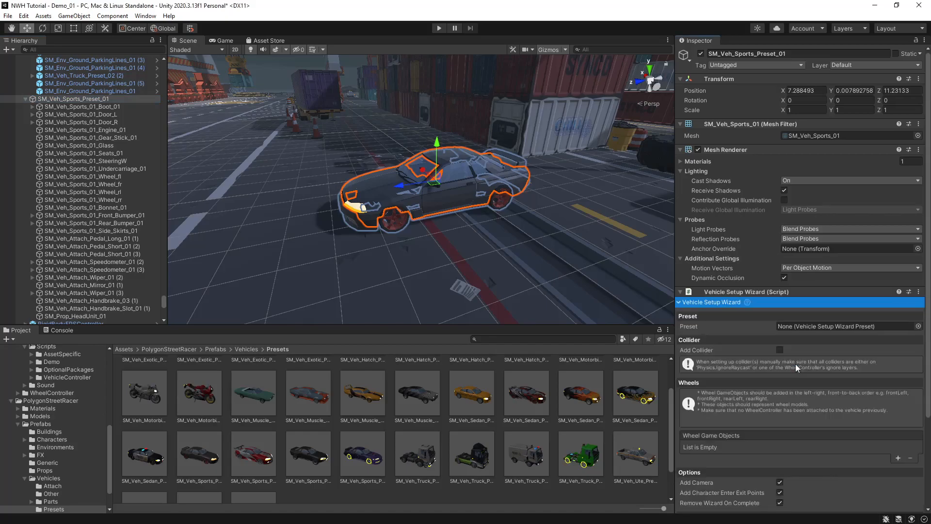
left_click(918, 326)
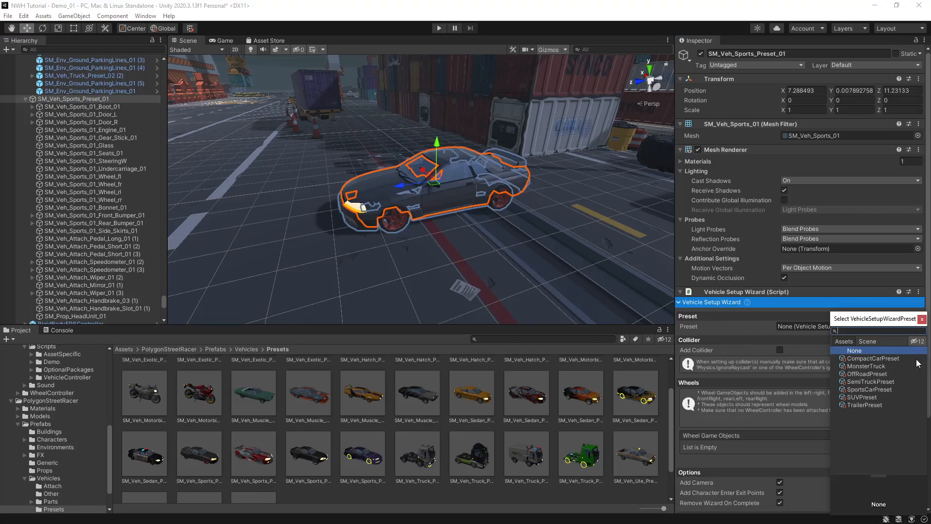
double_click(878, 389)
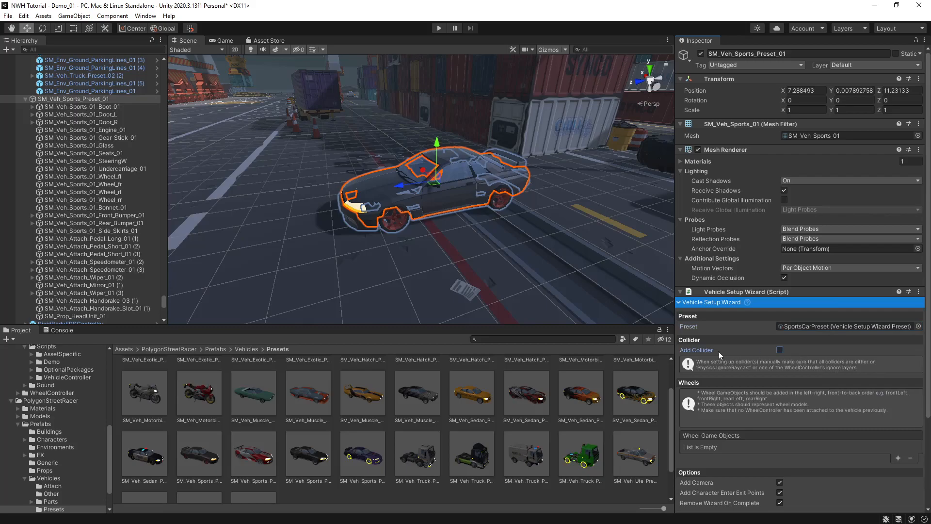
Enable Add Collider in the Vehicle Setup Wizard and assign SM_Veh_Sports_Preset_01 as the Body Mesh Game Object.
left_click(780, 351)
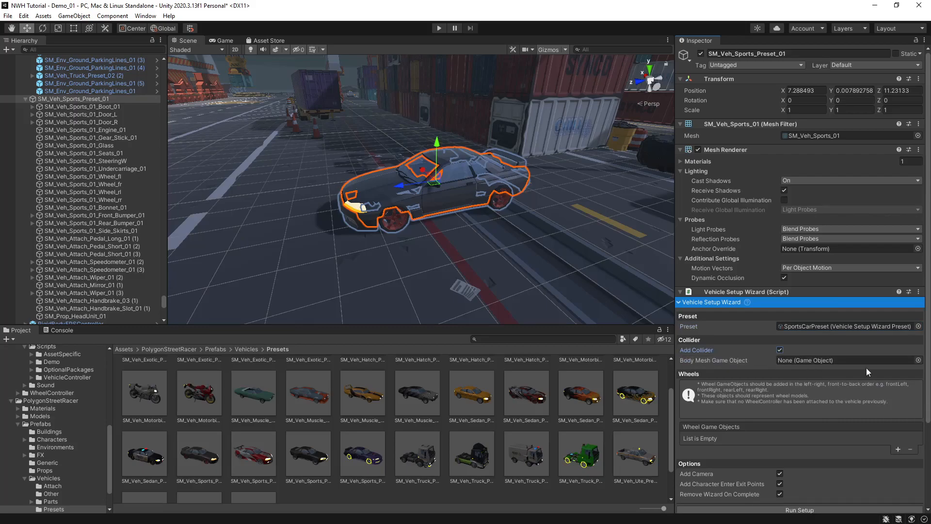
left_click_drag(71, 98, 828, 359)
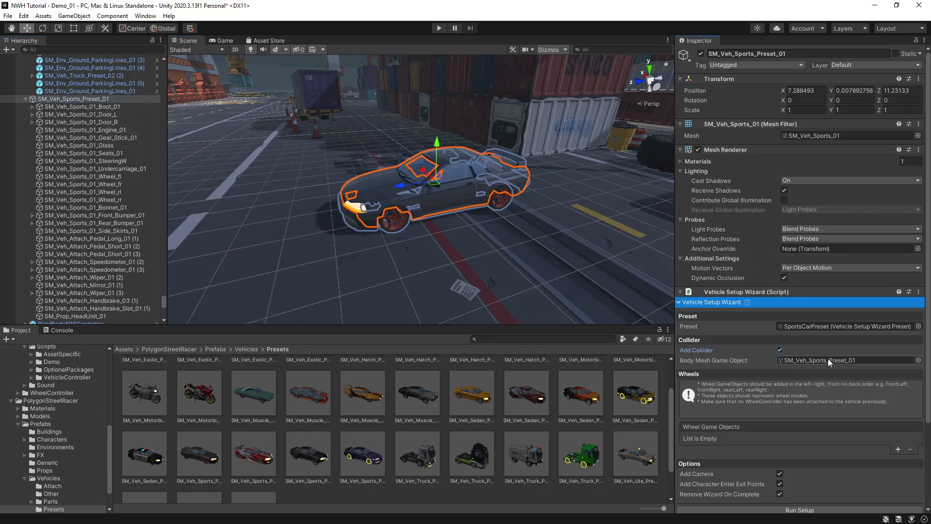
Create four Wheel Game Objects entries in the wizard and assign the car's wheels in the order fl, fr, rl, rr.
scroll(829, 361, "down", 3)
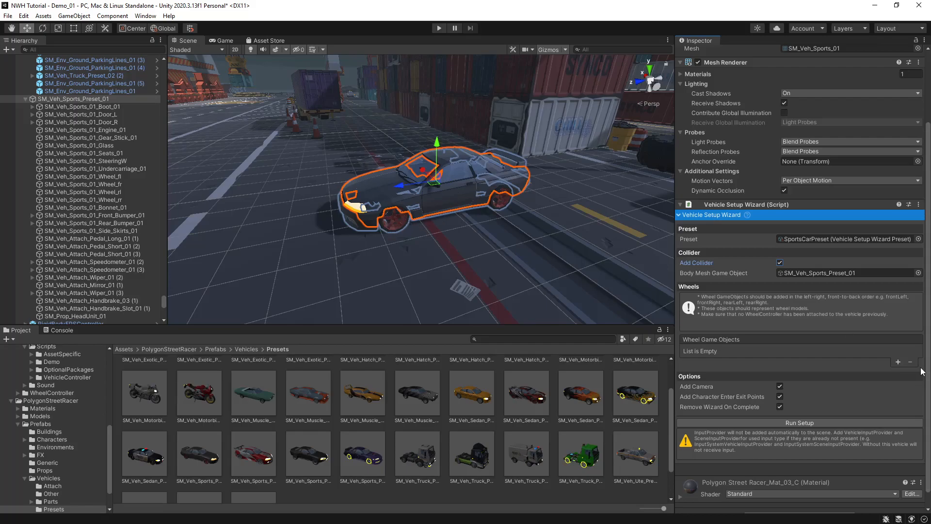
left_click(898, 362)
left_click(896, 362)
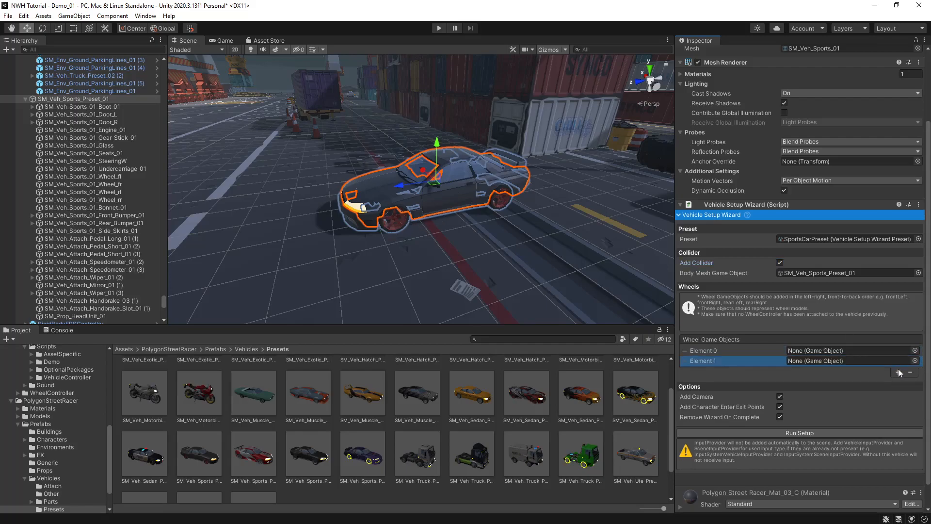
left_click(898, 372)
left_click(897, 382)
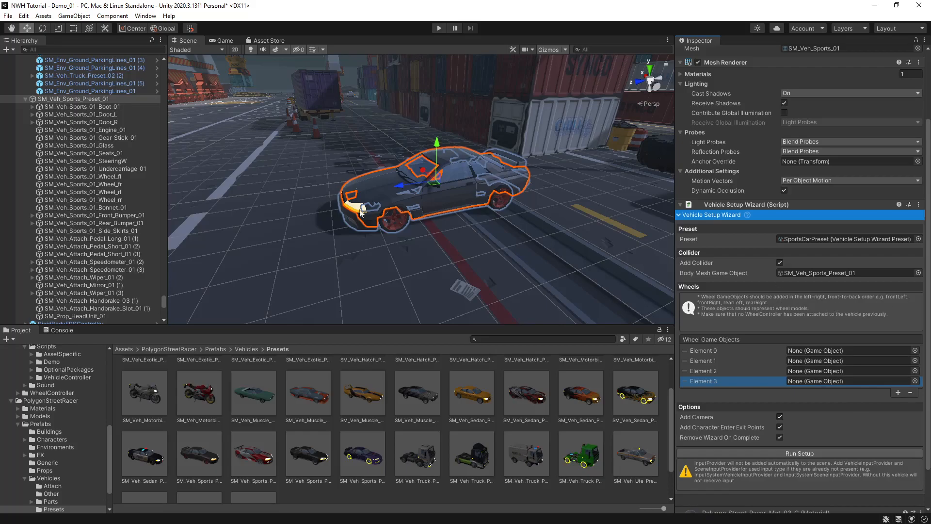
left_click_drag(91, 178, 830, 351)
left_click_drag(114, 188, 834, 361)
left_click_drag(113, 193, 835, 371)
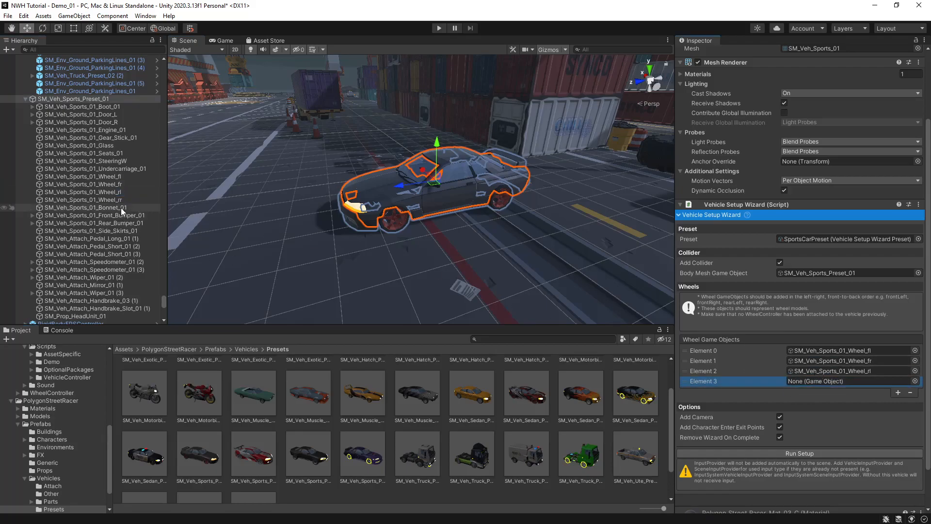
left_click_drag(114, 200, 818, 381)
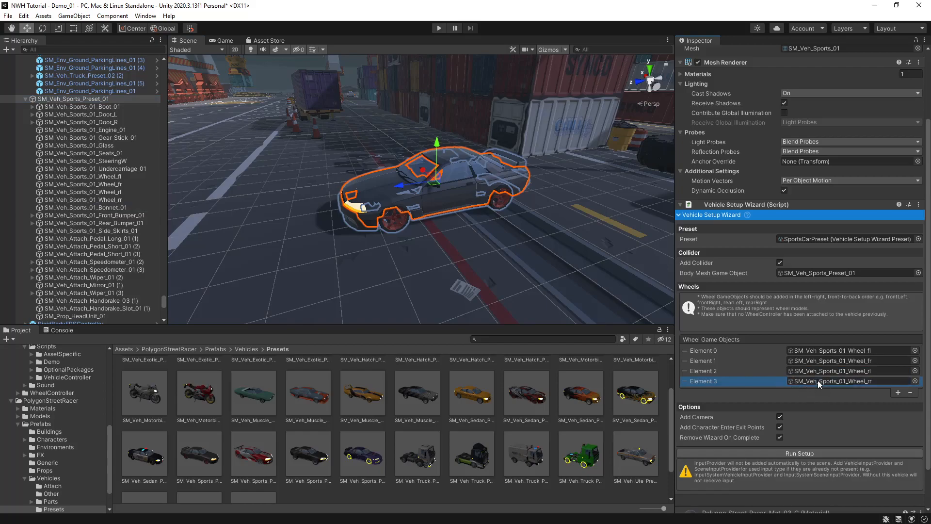
Run the vehicle setup with the camera, character enter/exit points and wizard removal options enabled.
scroll(828, 382, "down", 3)
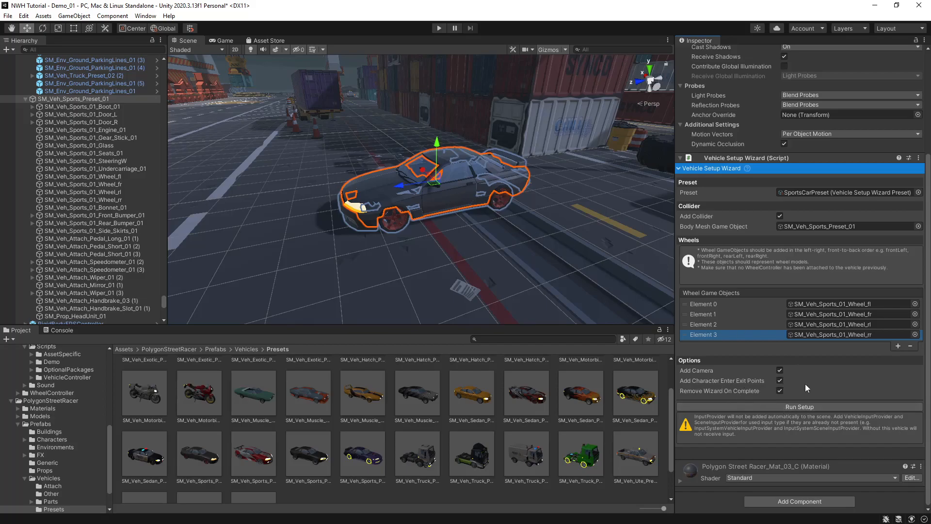
left_click(819, 409)
Play the scene, check the configured sports car in the Scene view, and stop playing.
left_click(440, 28)
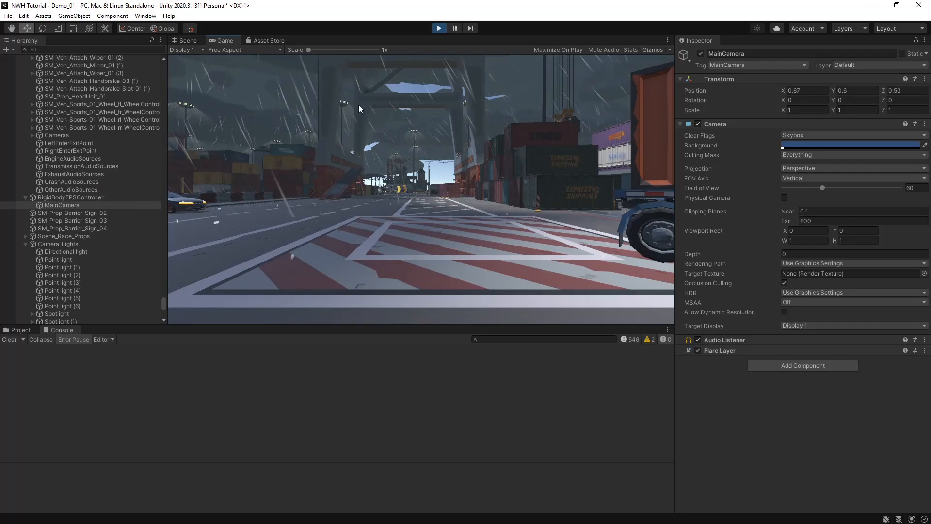
left_click(186, 40)
right_click_drag(347, 139, 447, 157)
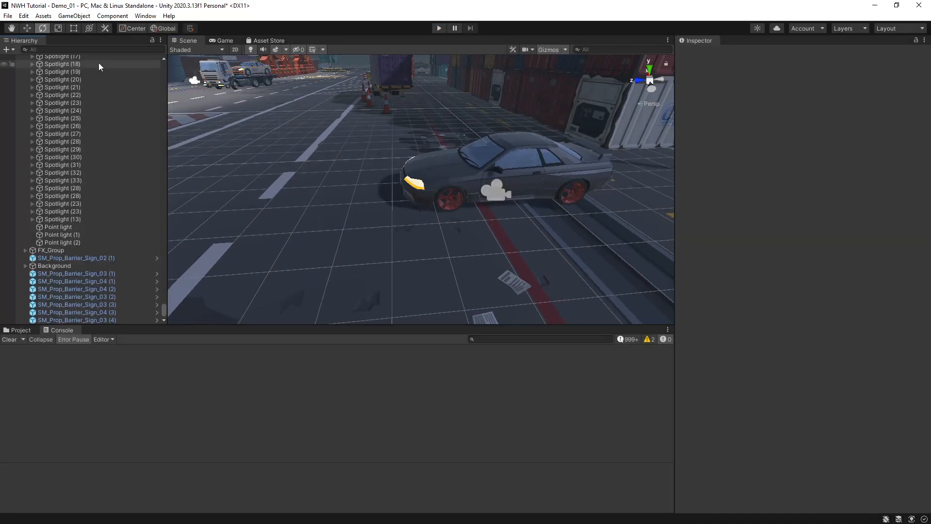
left_click(439, 28)
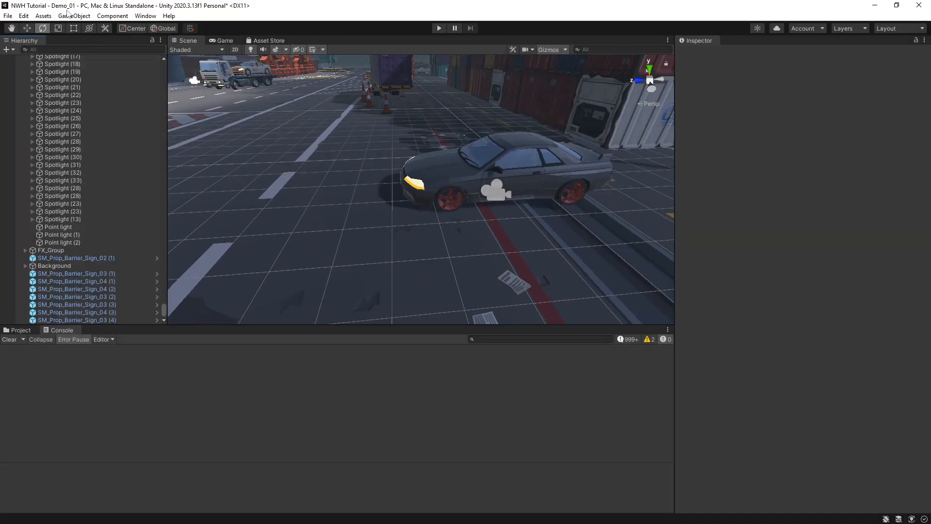
Create an empty game object named SceneManager in the Demo_01 scene.
left_click(74, 16)
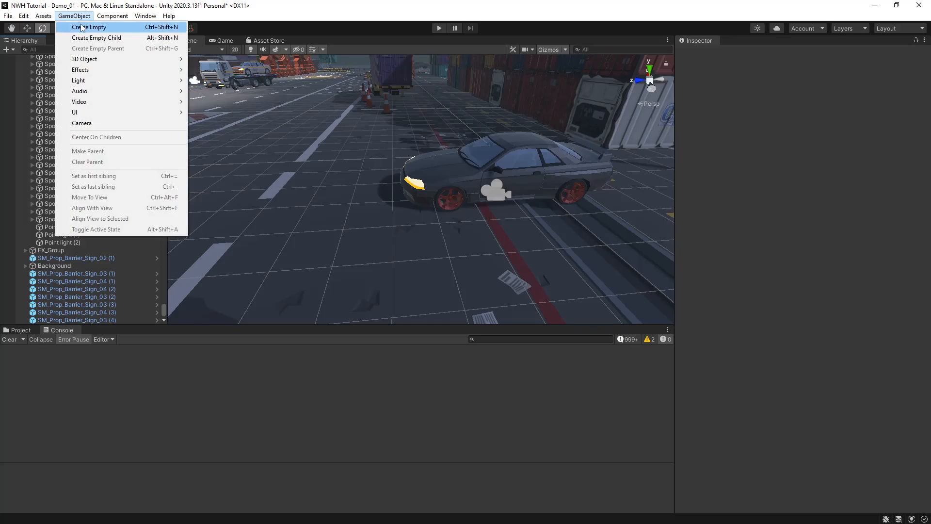
left_click(83, 26)
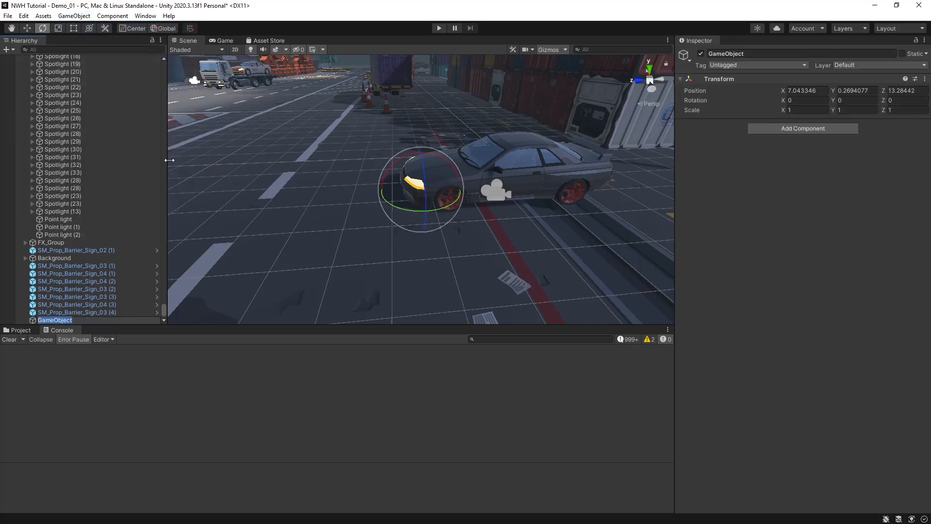
type("SceneManager")
key("Return")
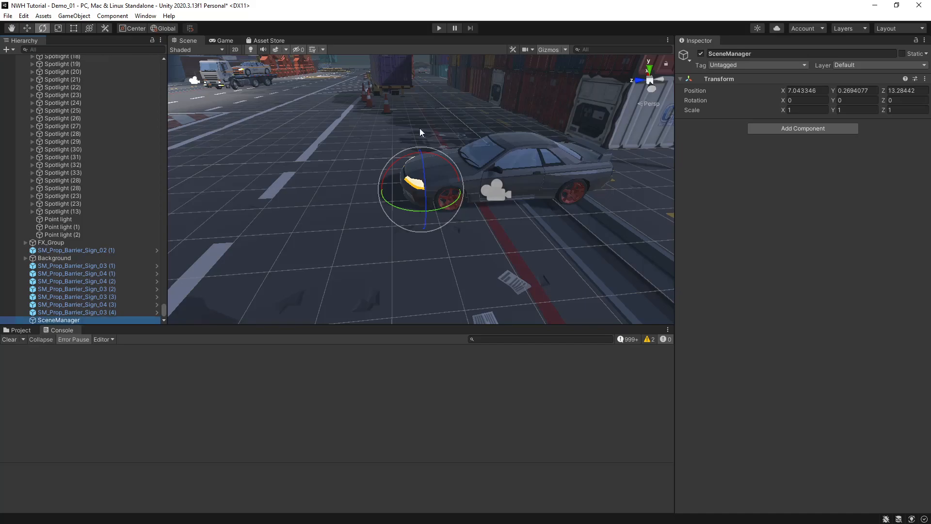
Add the Input System Scene Input Provider and Input System Vehicle Input Provider components to SceneManager.
left_click(788, 129)
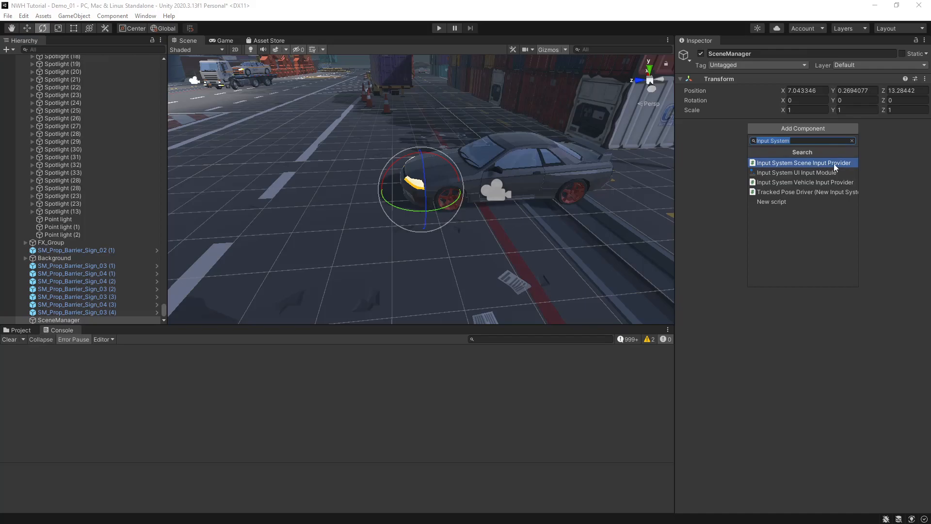
left_click(849, 163)
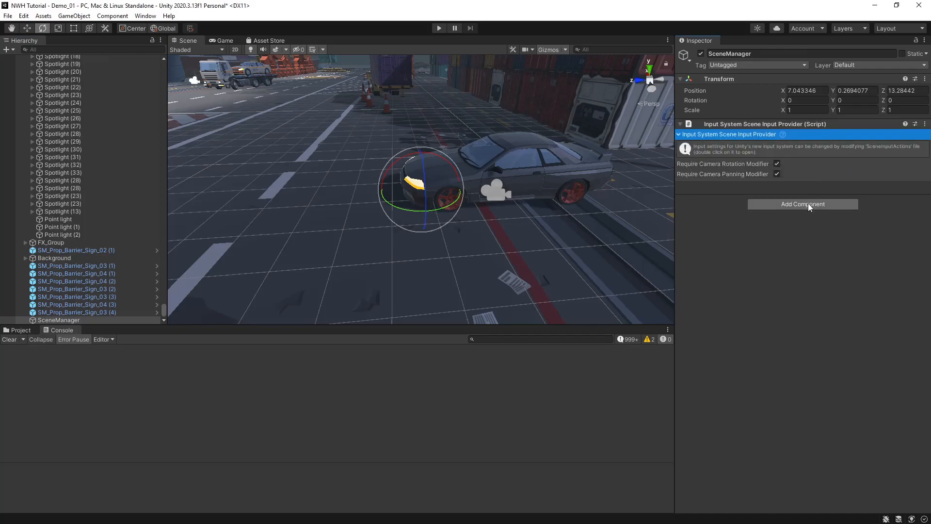
left_click(807, 204)
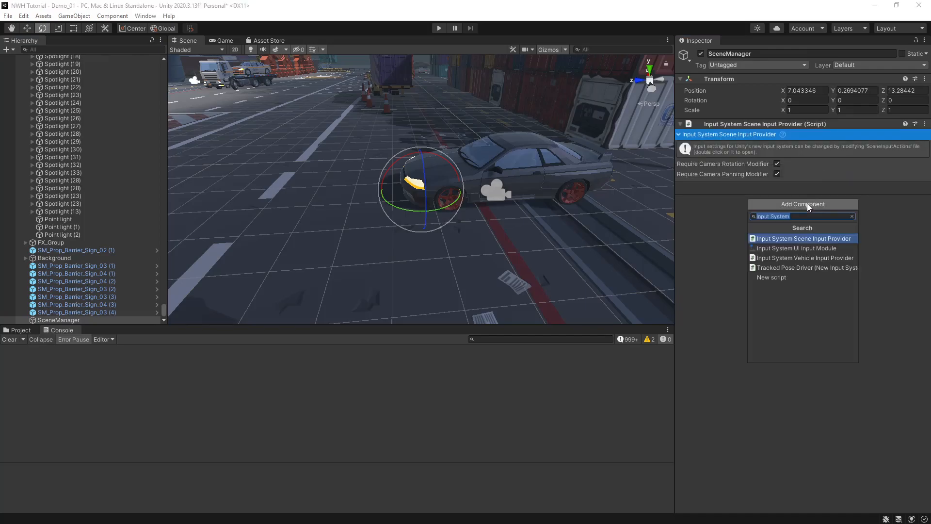
left_click(818, 261)
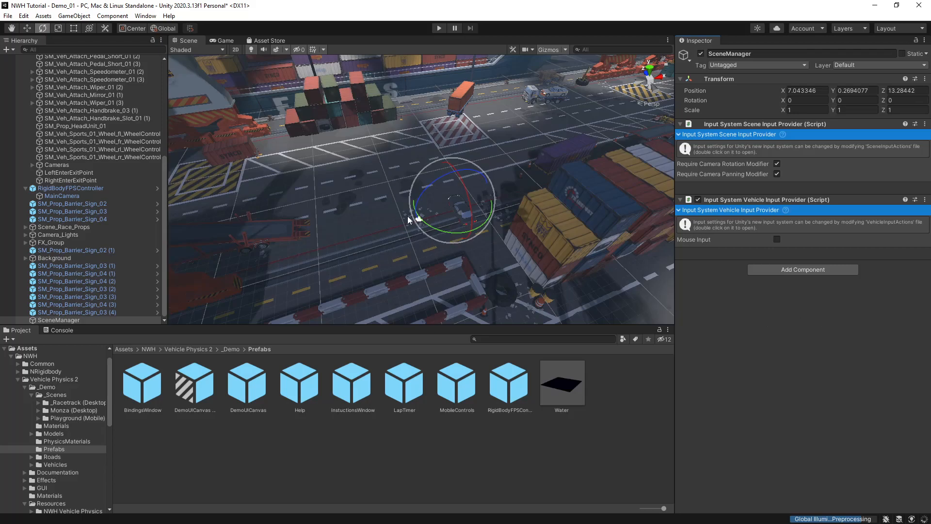
Add the Vehicle Changer and Character Vehicle Changer components to SceneManager.
left_click(817, 268)
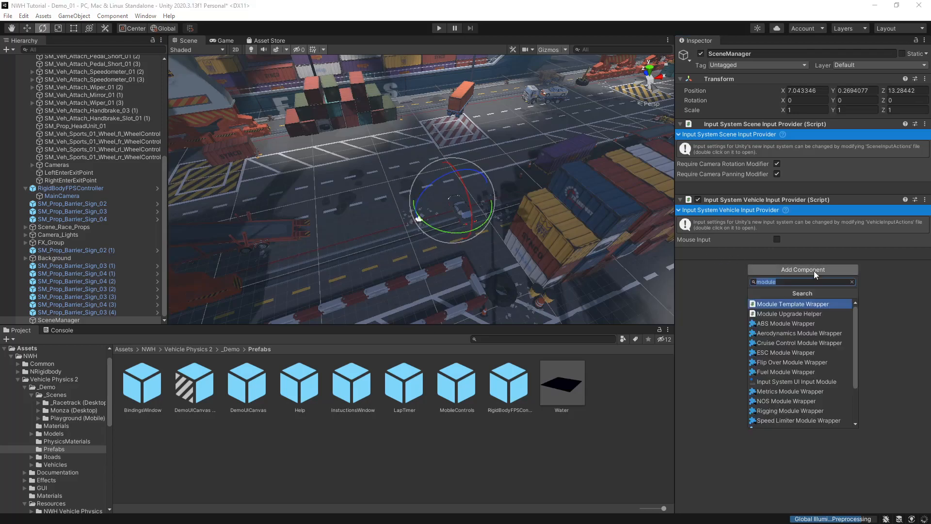
type("vehic")
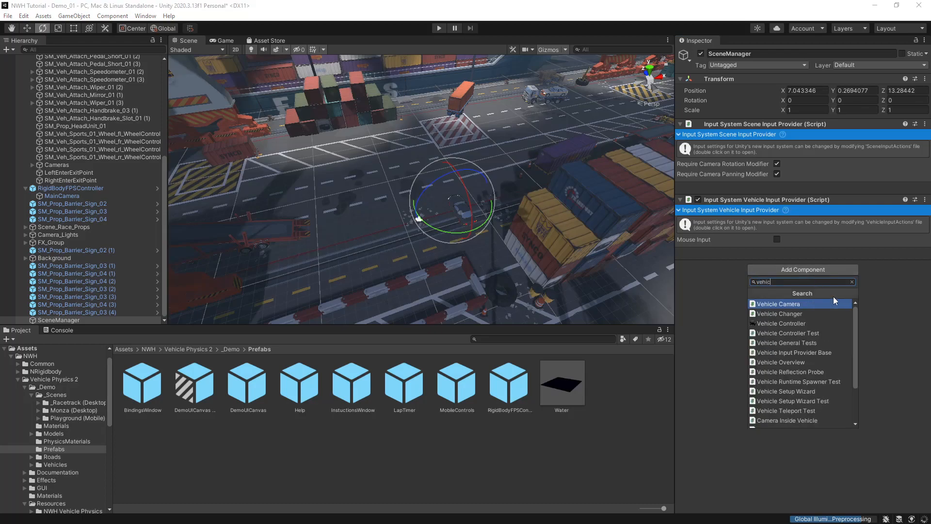
type("le changer")
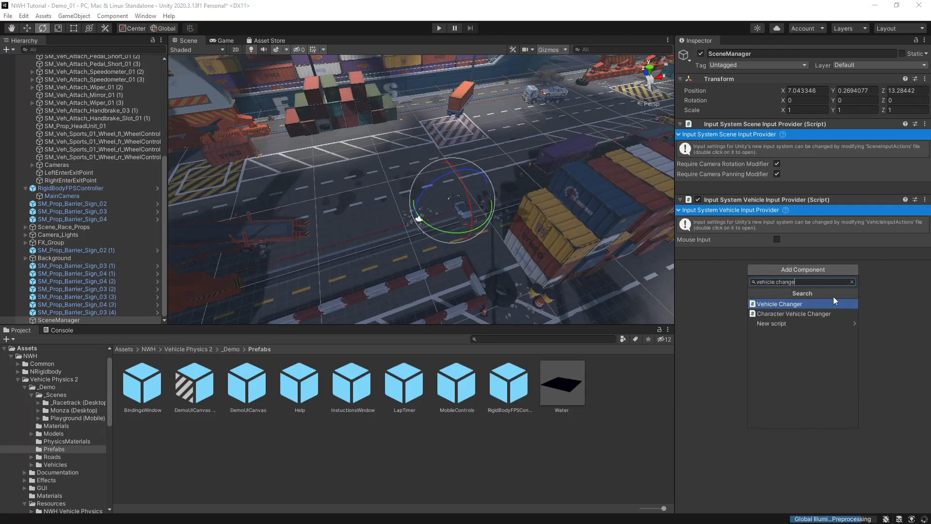
left_click(810, 302)
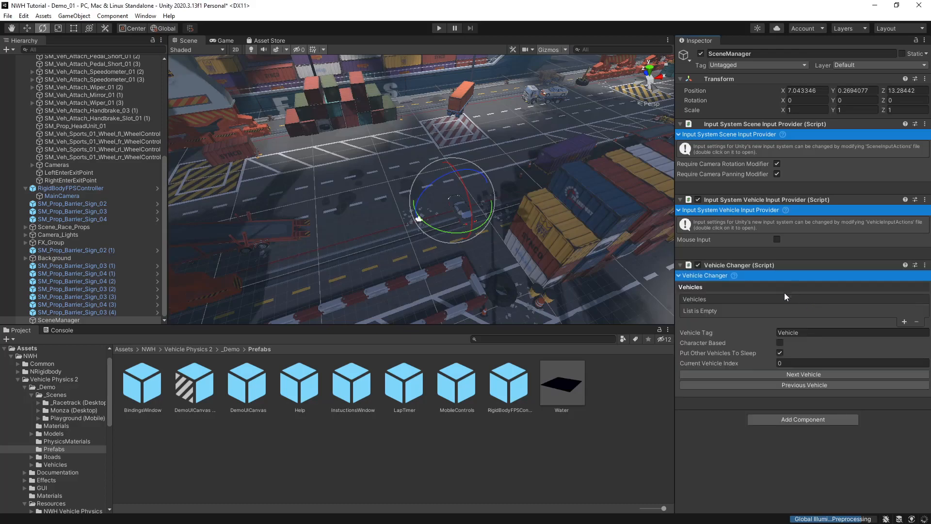
left_click(804, 416)
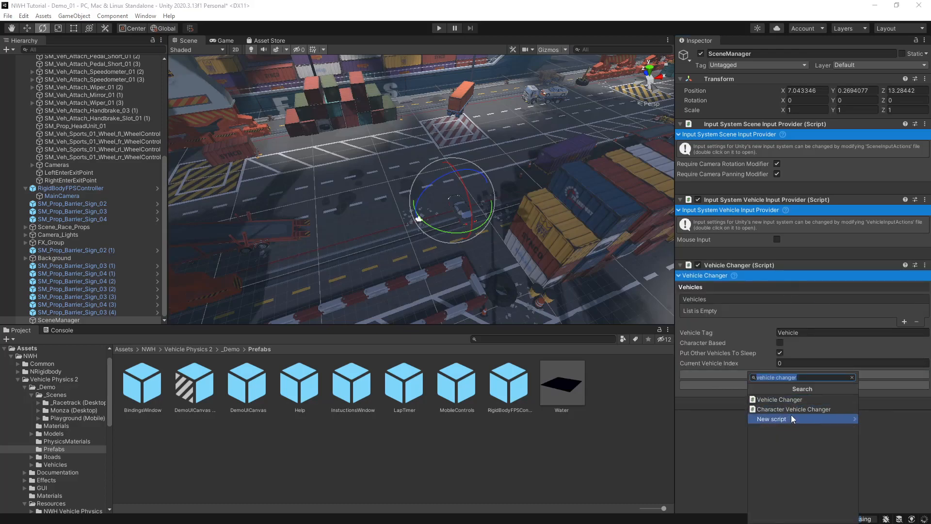
left_click(793, 412)
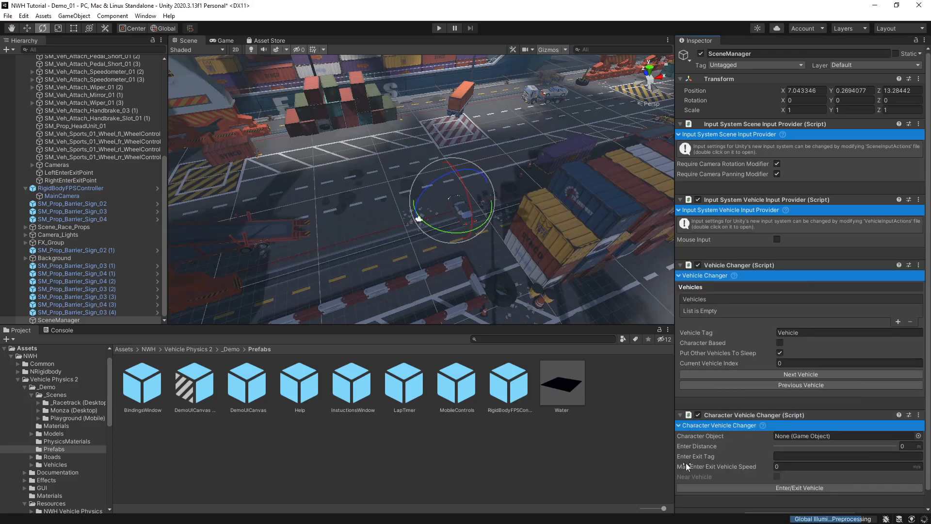
Make the Vehicle Changer character based and assign SM_Veh_Sports_Preset_01 as the first element of its Vehicles list.
left_click(780, 343)
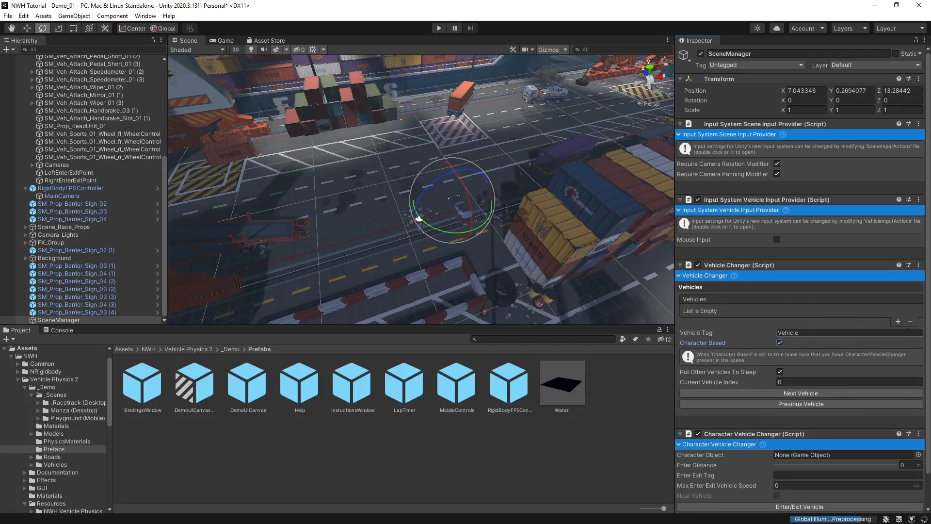
left_click(898, 321)
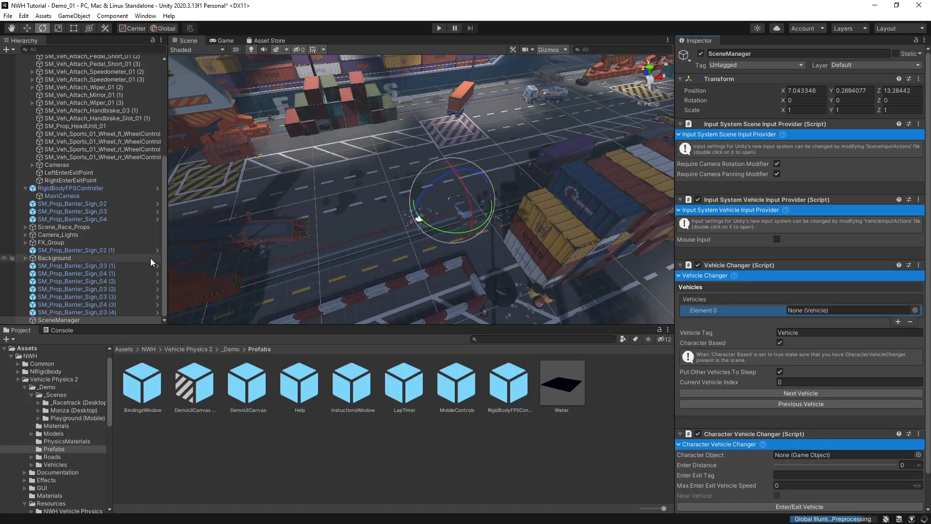
scroll(120, 258, "up", 7)
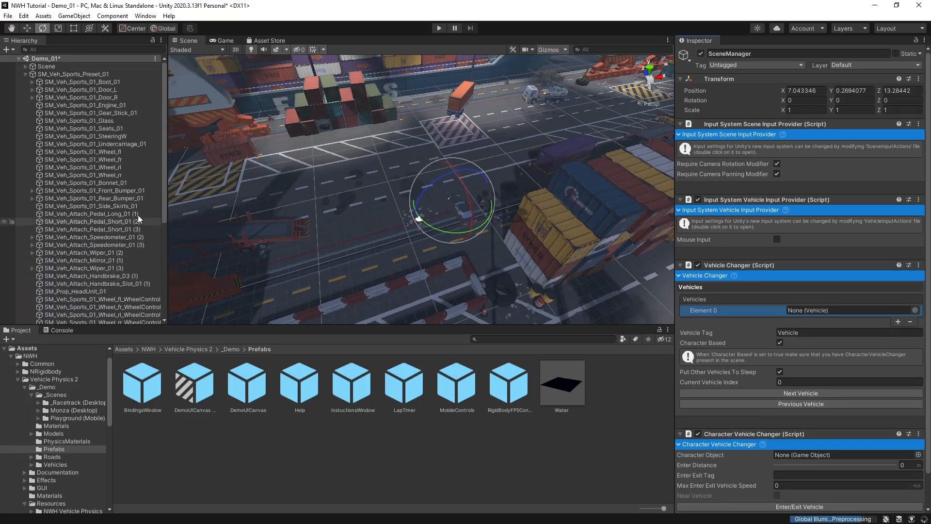
left_click_drag(91, 74, 834, 313)
Assign RigidBodyFPSController as the Character Vehicle Changer's character object and set the enter distance to 1.
scroll(834, 314, "down", 2)
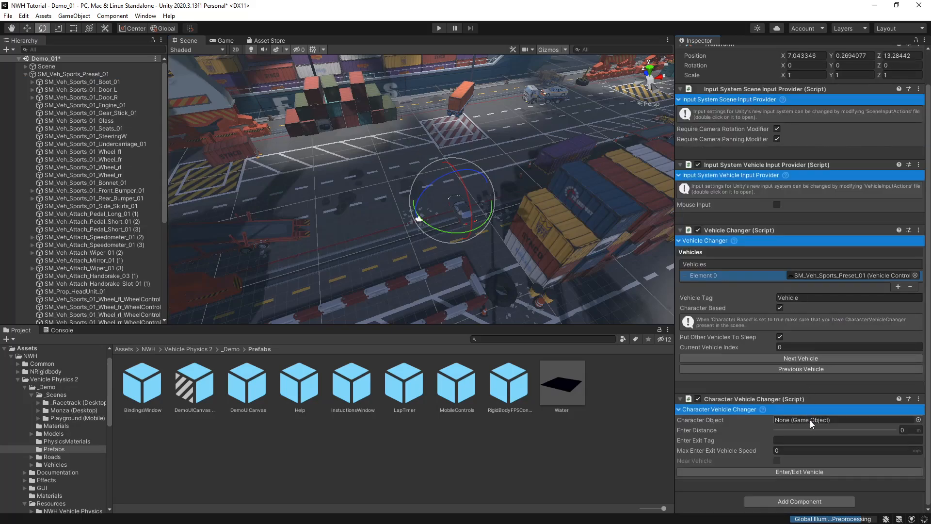
left_click(25, 74)
left_click_drag(75, 86, 804, 419)
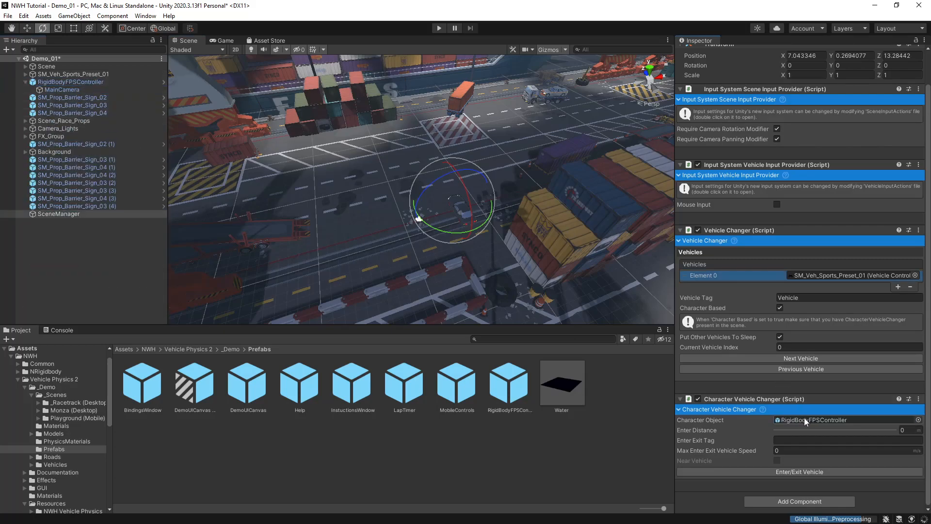
left_click(905, 430)
type("1")
Check the tag on the car's LeftEnterExitPoint and set SceneManager's Enter Exit Tag to EnterExitPoint.
left_click(26, 74)
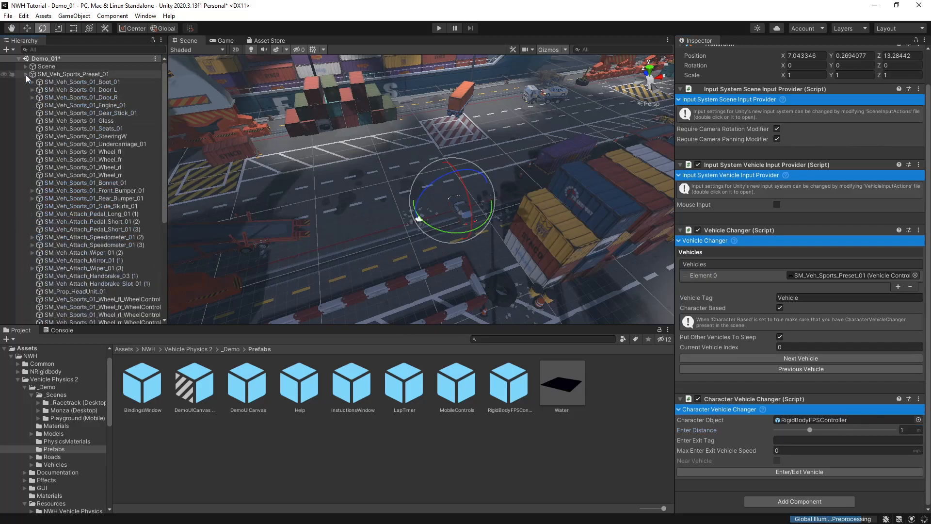
scroll(86, 255, "down", 5)
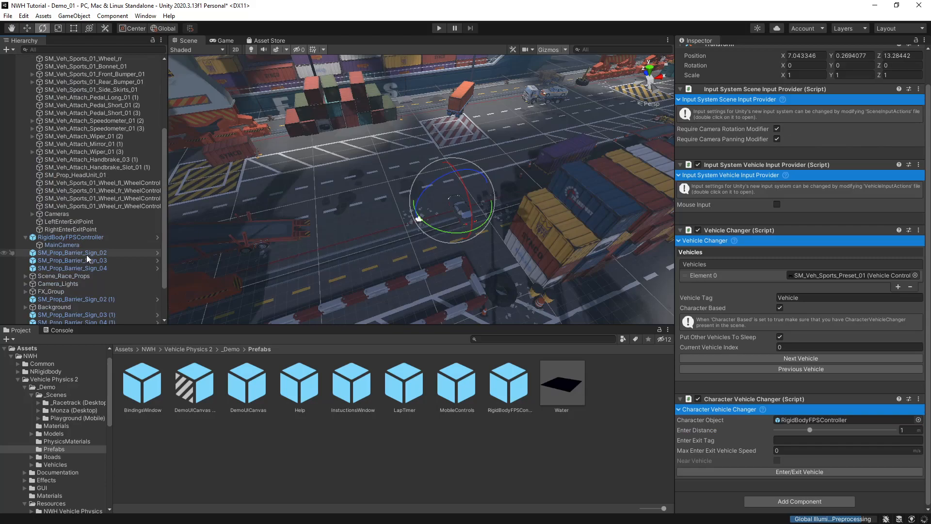
left_click(72, 221)
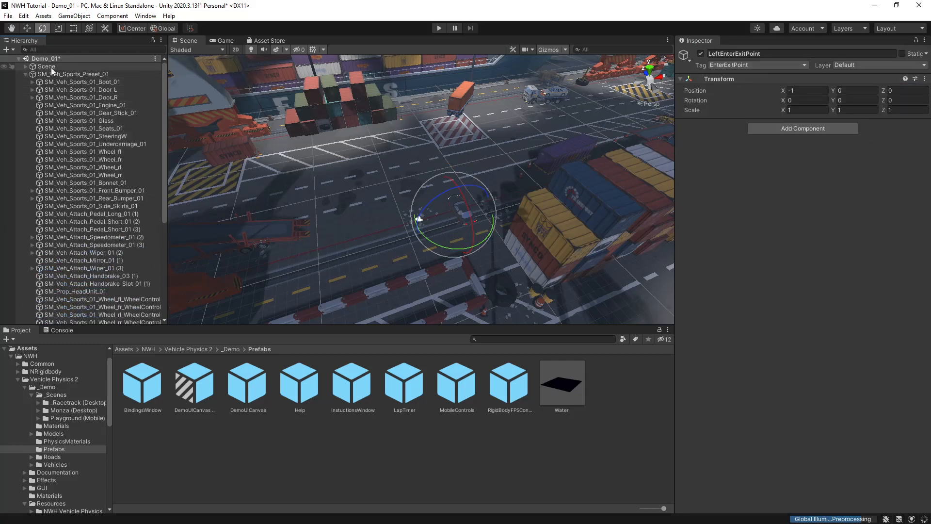
scroll(49, 66, "down", 2)
left_click(75, 319)
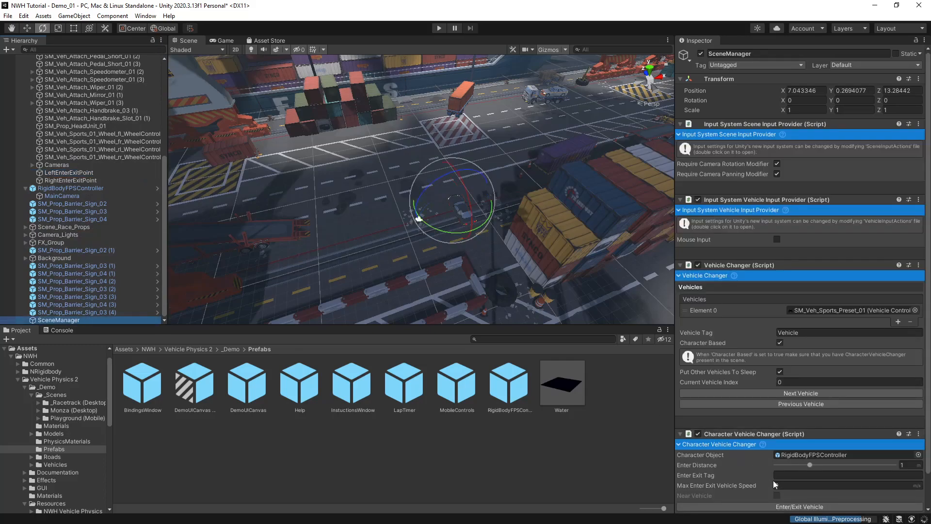
scroll(806, 439, "down", 1)
left_click(786, 440)
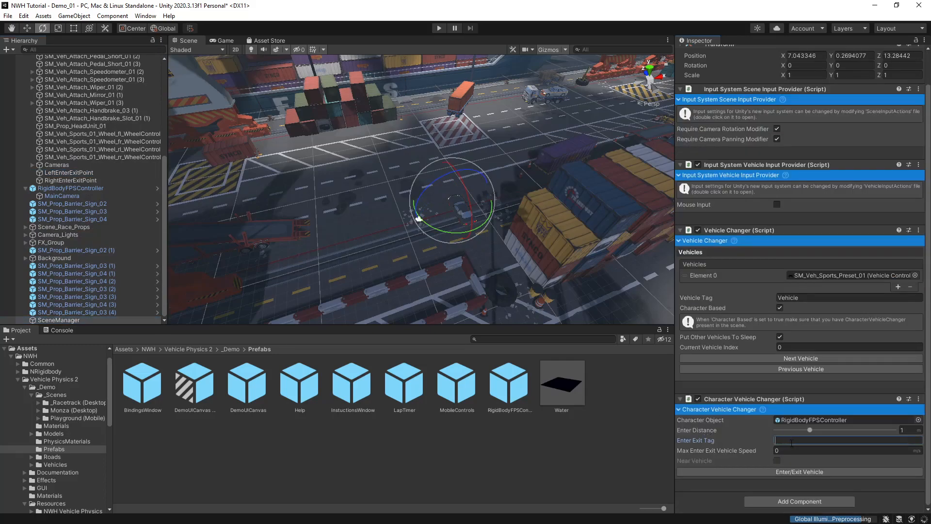
type("EnterExitPoint")
key("Tab")
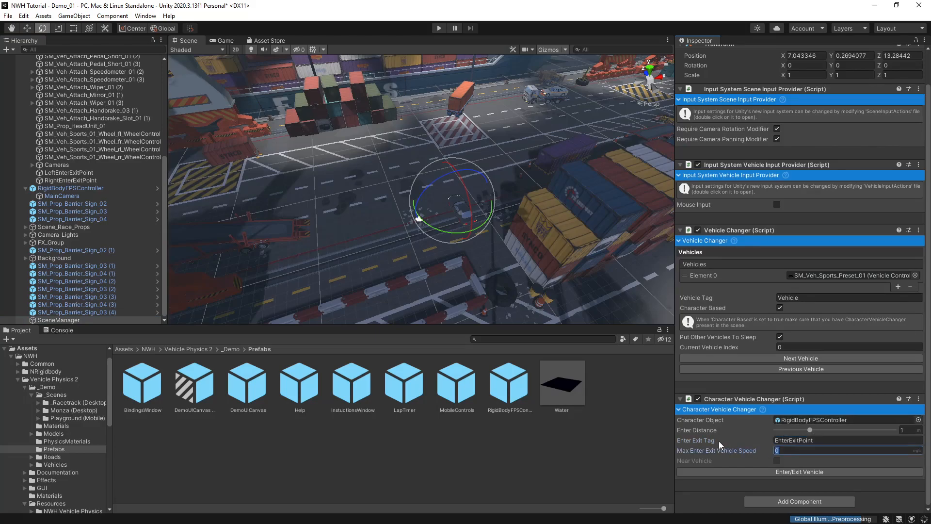
mouse_move(720, 441)
Add the DemoUICanvas prefab to the Demo_01 scene, keeping Vehicle Changer as its Dash GUI Controller data source.
left_click_drag(257, 392, 85, 321)
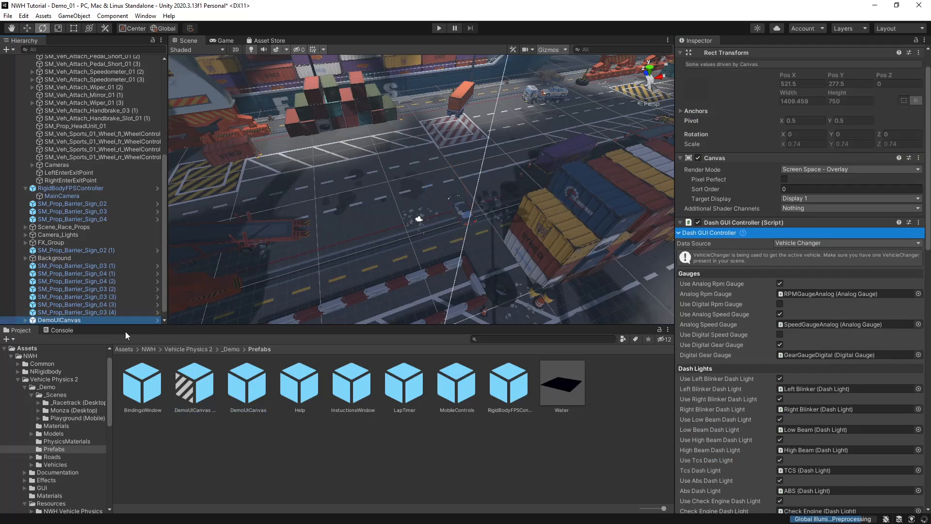
left_click(805, 243)
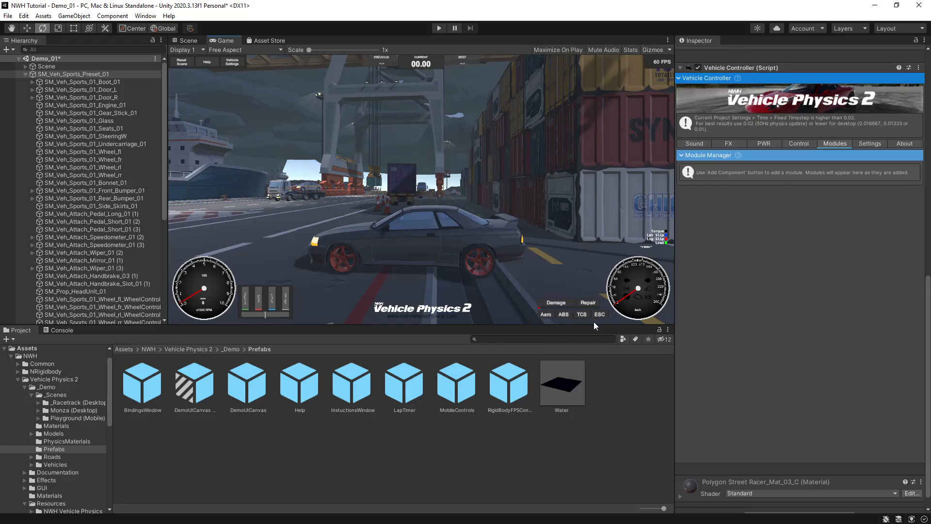
Add the Aerodynamics Module Wrapper and ABS Module Wrapper components to SM_Veh_Sports_Preset_01.
left_click(68, 65)
left_click(60, 74)
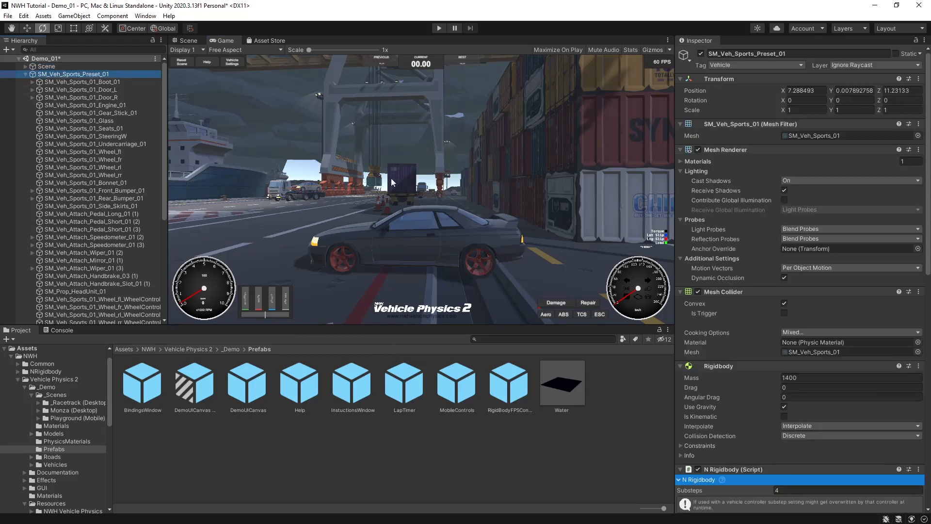
scroll(892, 396, "down", 10)
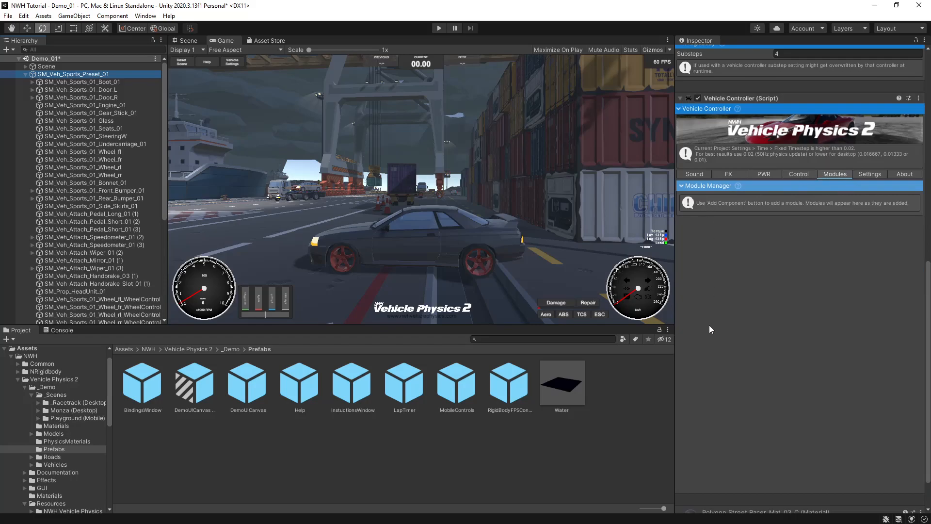
scroll(764, 431, "down", 3)
left_click(787, 500)
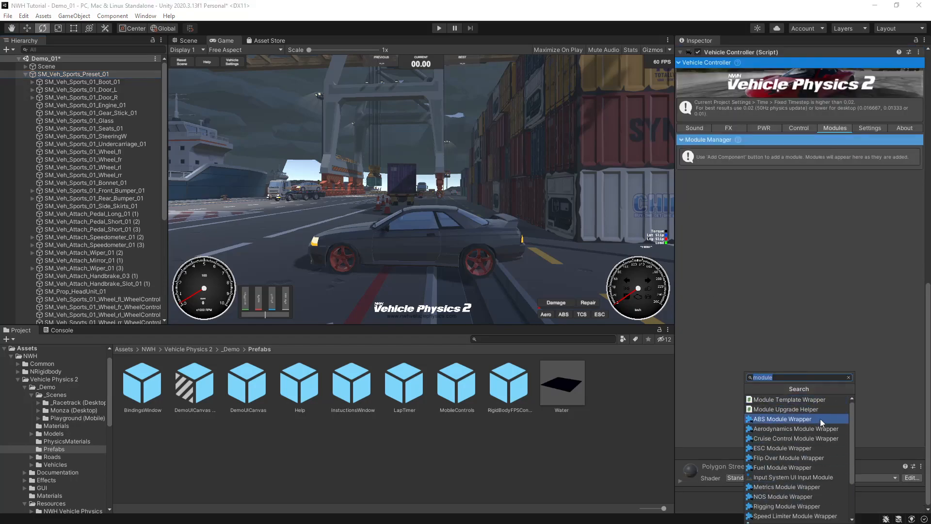
left_click(776, 430)
scroll(770, 440, "down", 2)
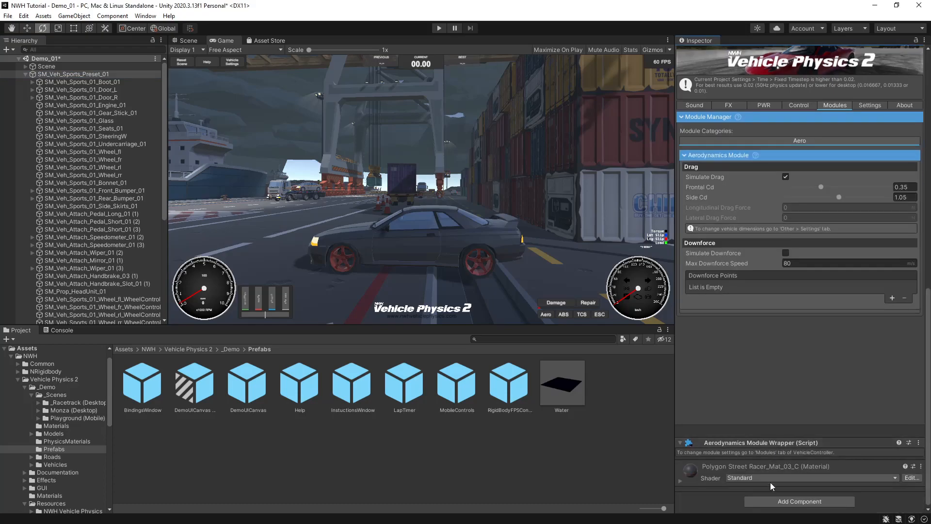
left_click(775, 500)
left_click(787, 420)
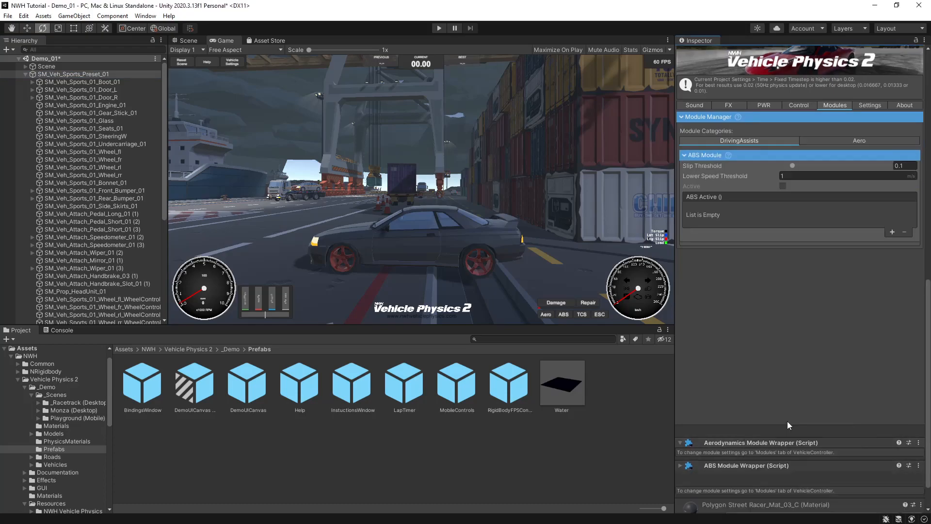
Add the TCS Module Wrapper and ESC Module Wrapper to the car and open the Aero module category.
scroll(785, 466, "down", 1)
left_click(782, 500)
scroll(793, 456, "down", 3)
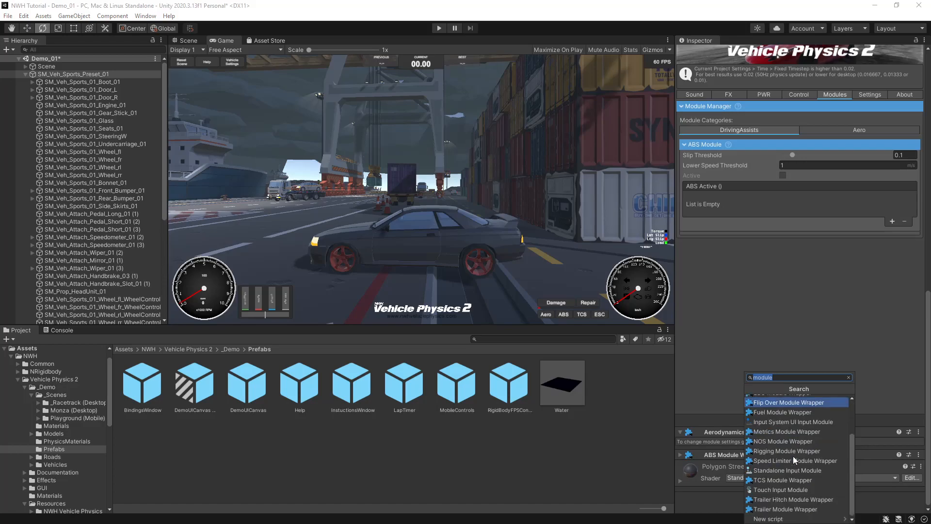
left_click(786, 482)
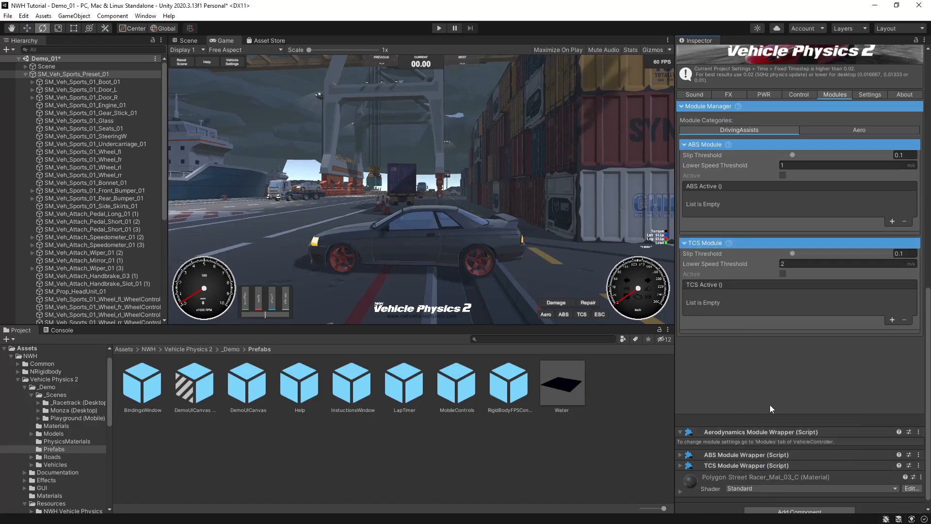
scroll(770, 409, "down", 1)
left_click(780, 498)
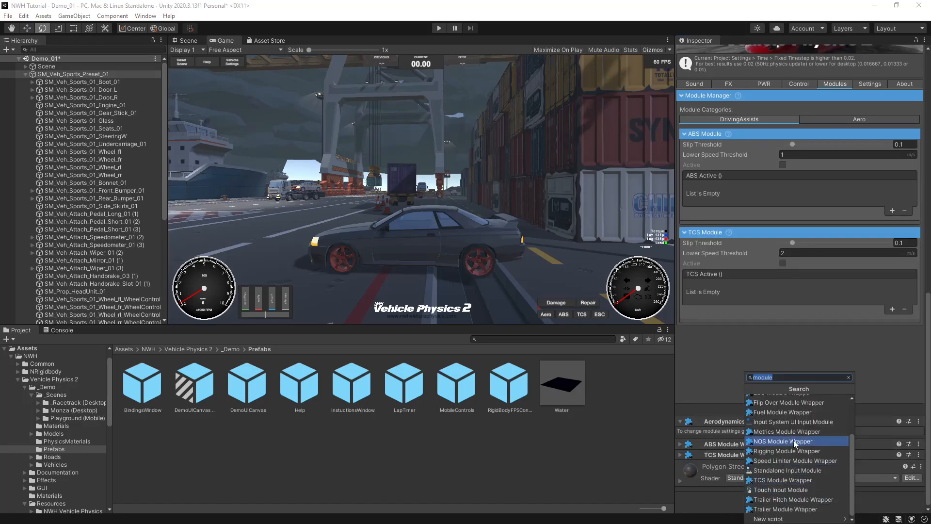
scroll(794, 441, "up", 2)
left_click(796, 425)
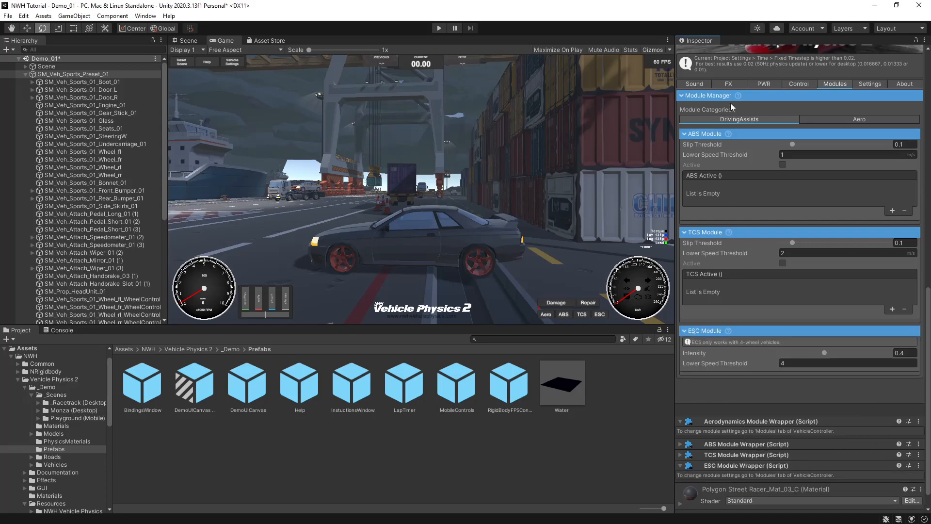
scroll(772, 359, "up", 6)
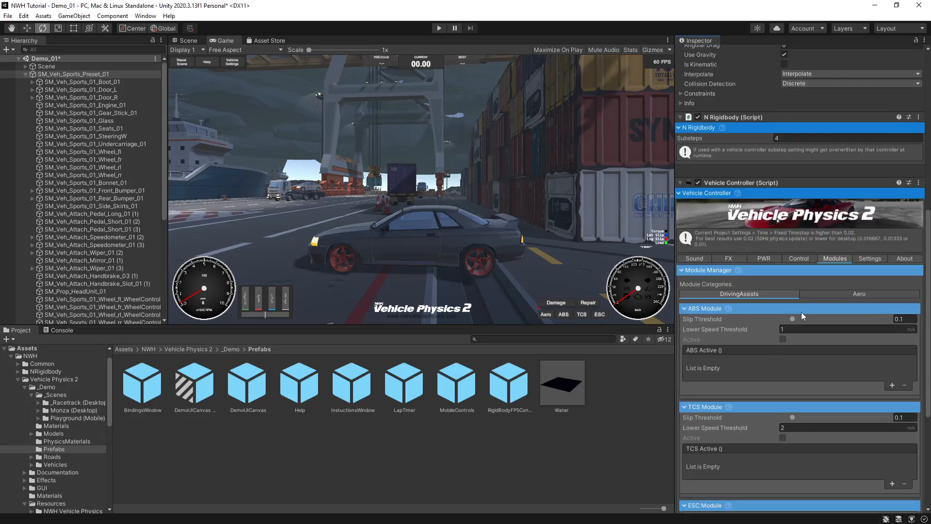
left_click(843, 294)
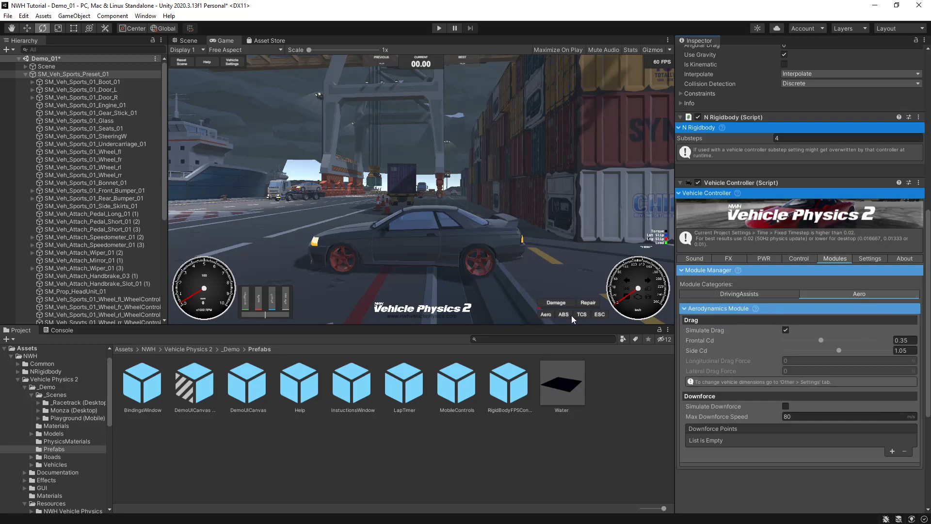
Run the scene, walk the character to the sports car, enter it and test-drive it from the chase camera.
left_click(438, 29)
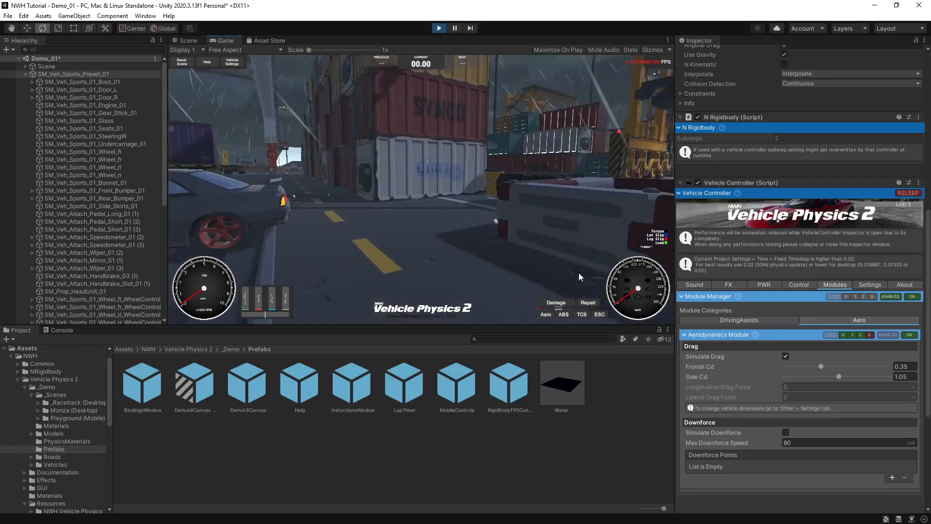
key("w")
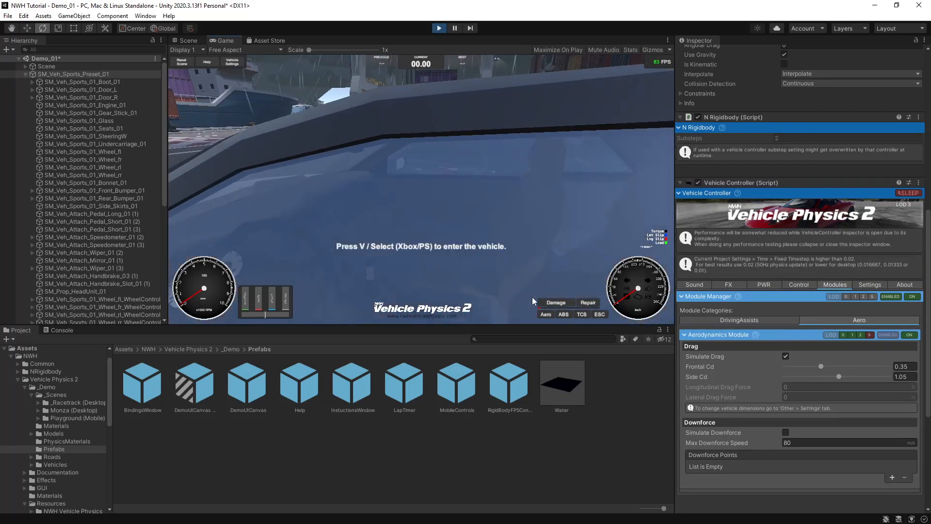
key("v")
key("w")
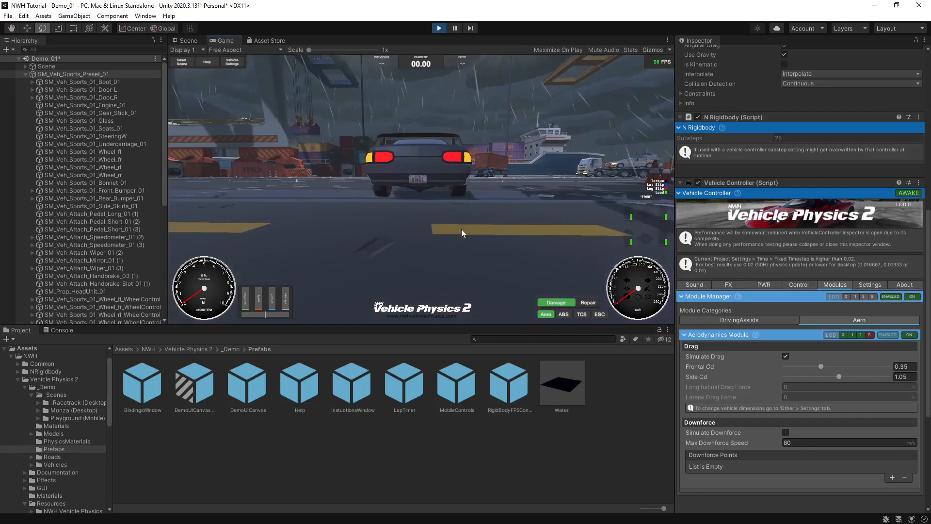
key("c")
key("w")
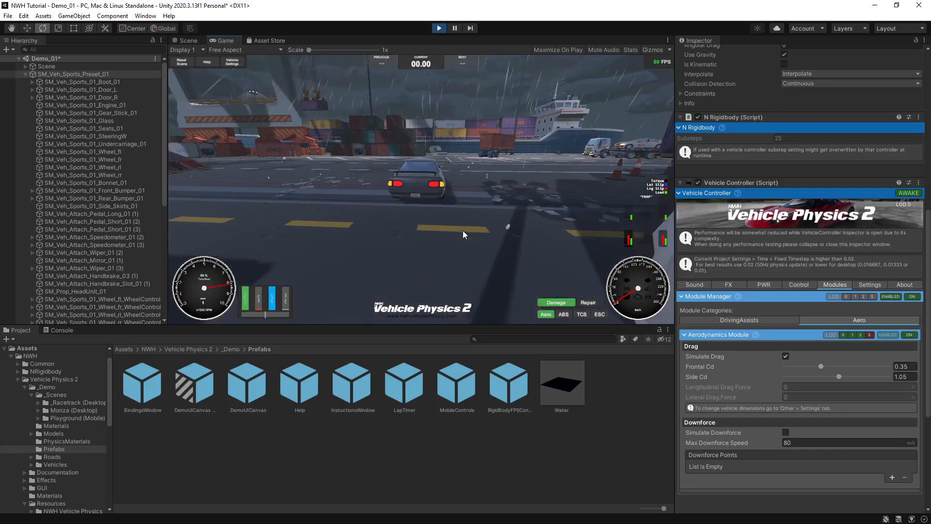
key("d")
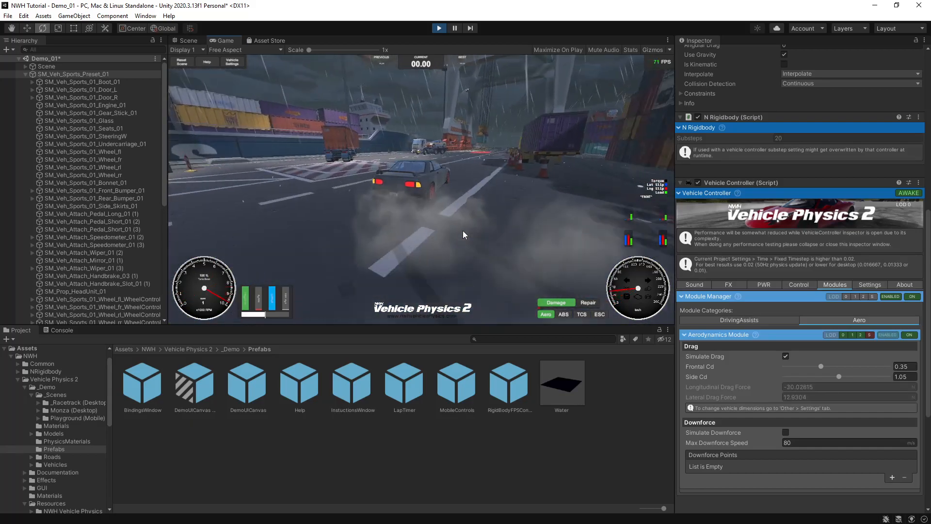
key("s")
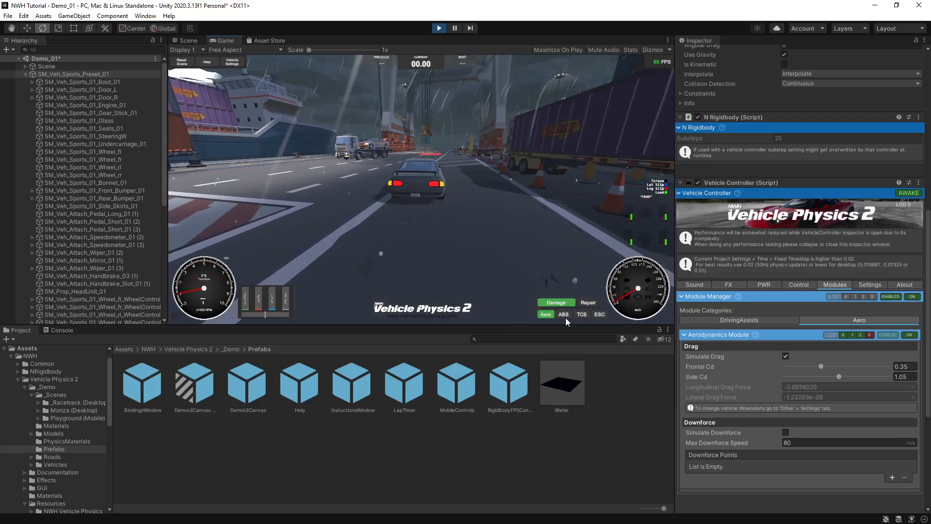
Enable ABS, TCS and ESC on the dashboard and test-drive the car with the handbrake and steering.
left_click(564, 314)
left_click(581, 314)
left_click(598, 315)
key("w")
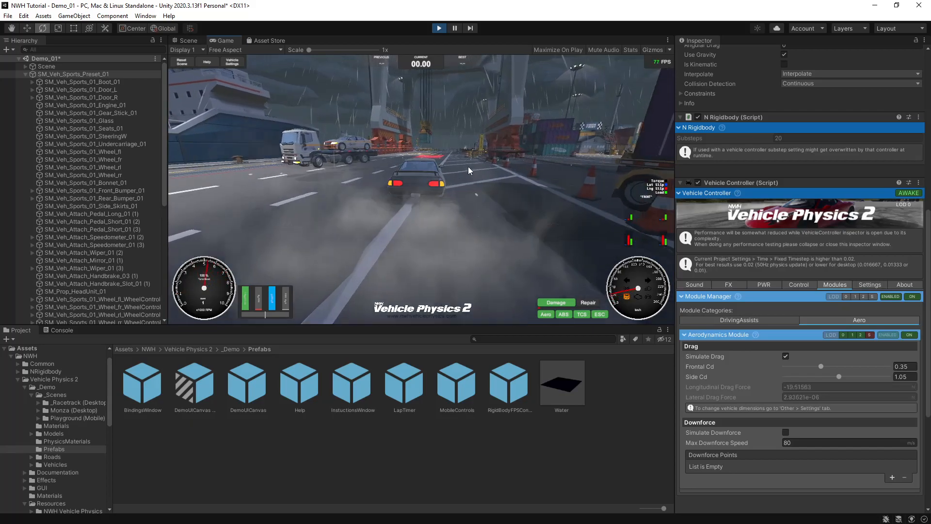
key("a")
key("space")
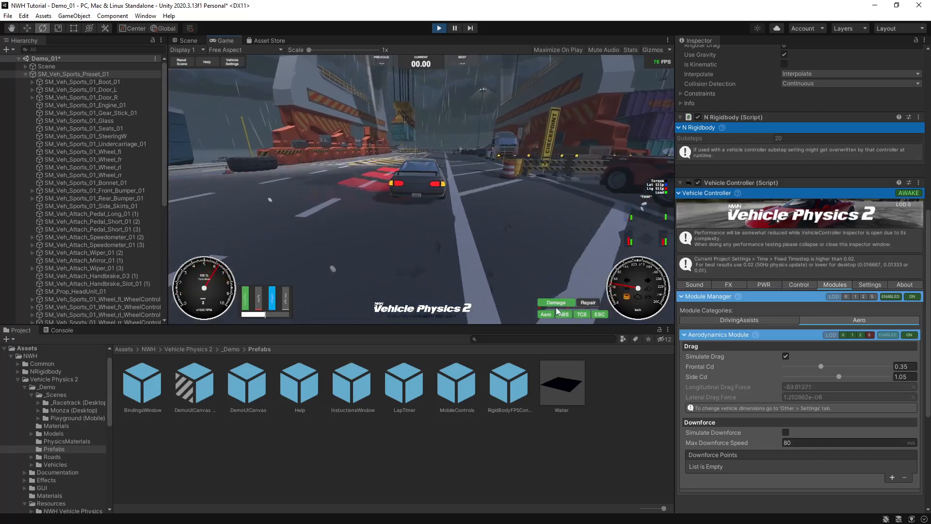
key("d")
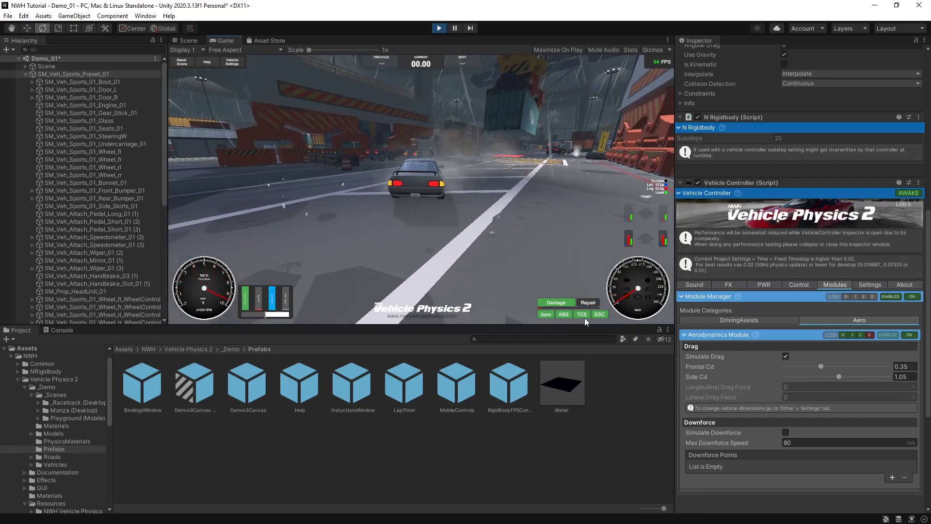
Switch off Aero, ABS, TCS and ESC on the dashboard and test how the car slides through turns.
left_click(561, 313)
left_click(548, 313)
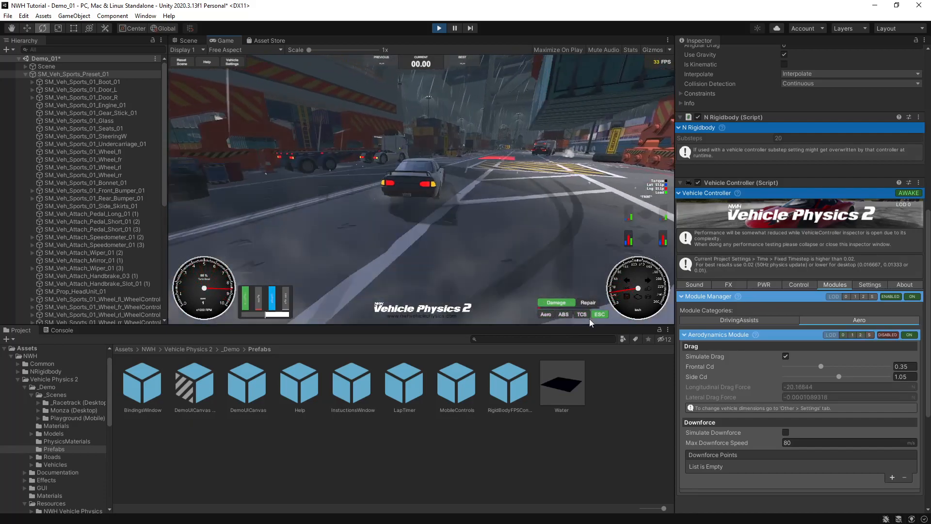
left_click(597, 316)
key("a")
key("d")
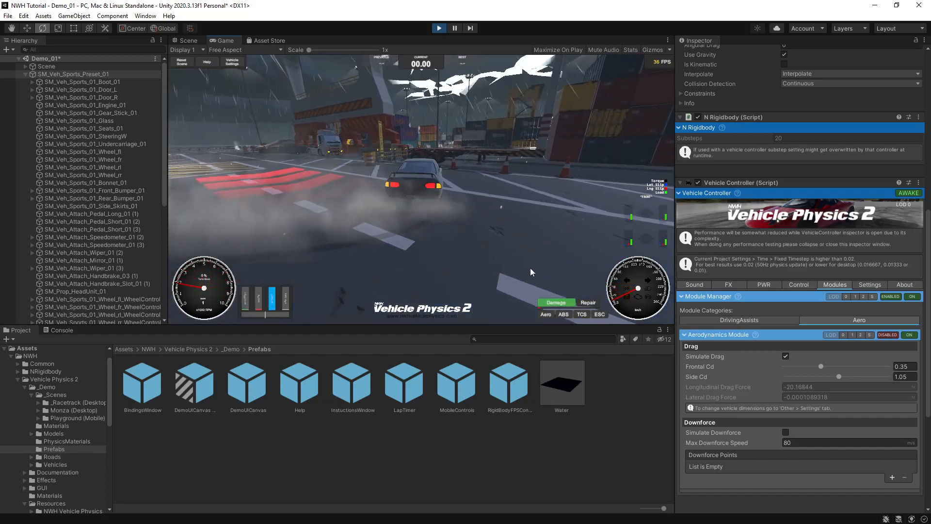
key("s")
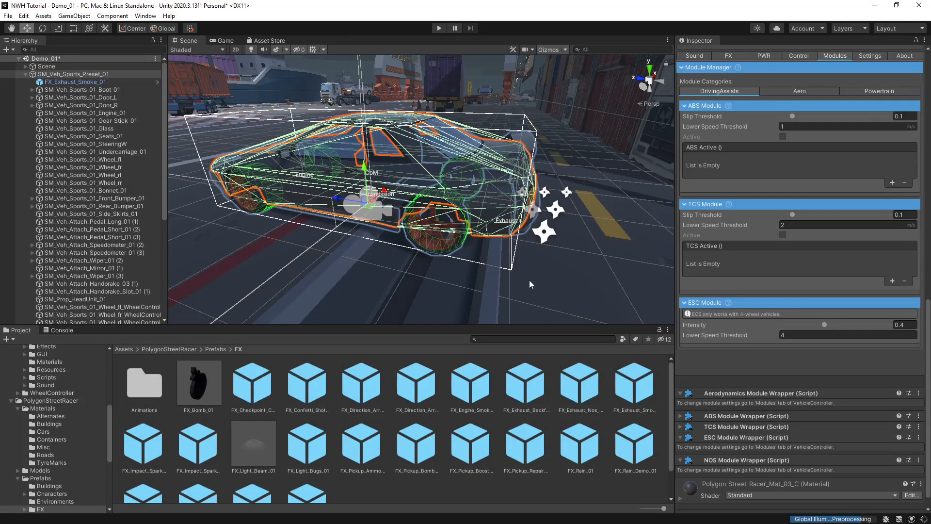
Examine the Vehicle Controller's sound settings, including the Engine, Transmission and Forced Induction components.
scroll(704, 181, "up", 6)
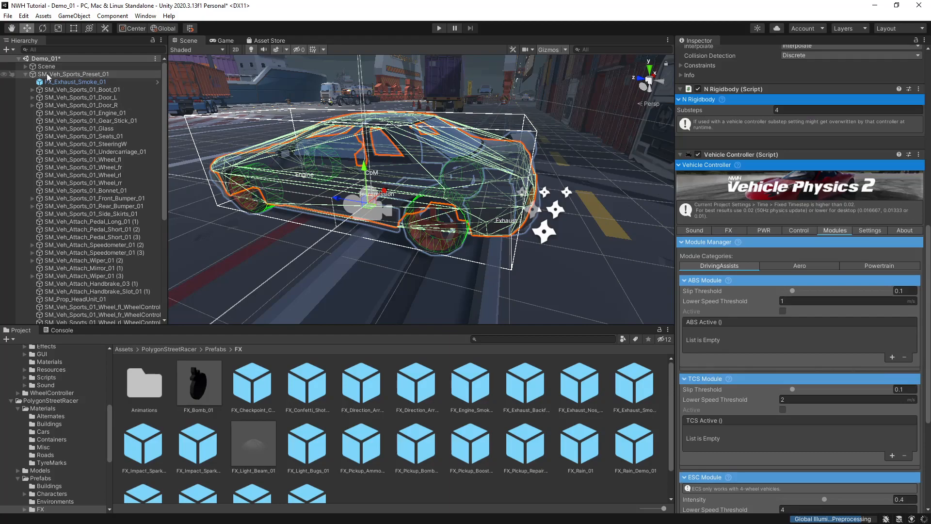
left_click(700, 230)
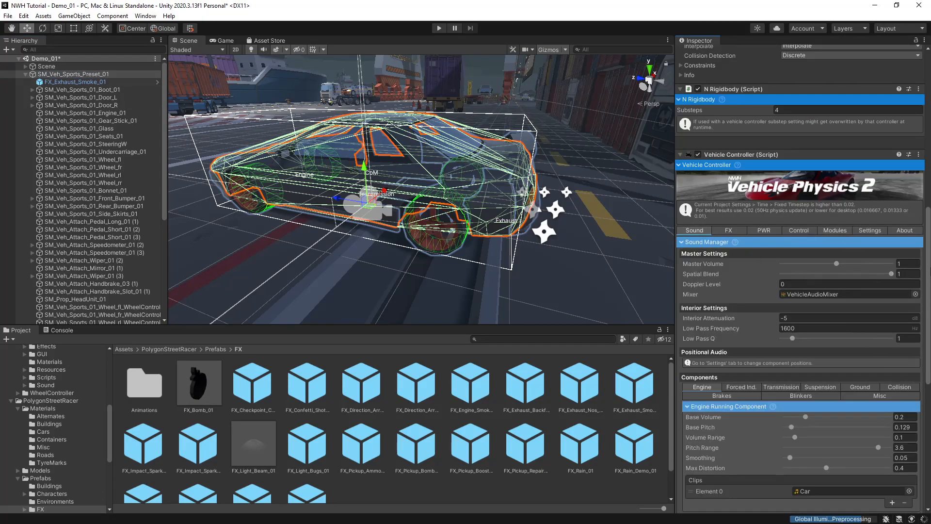
scroll(744, 287, "down", 5)
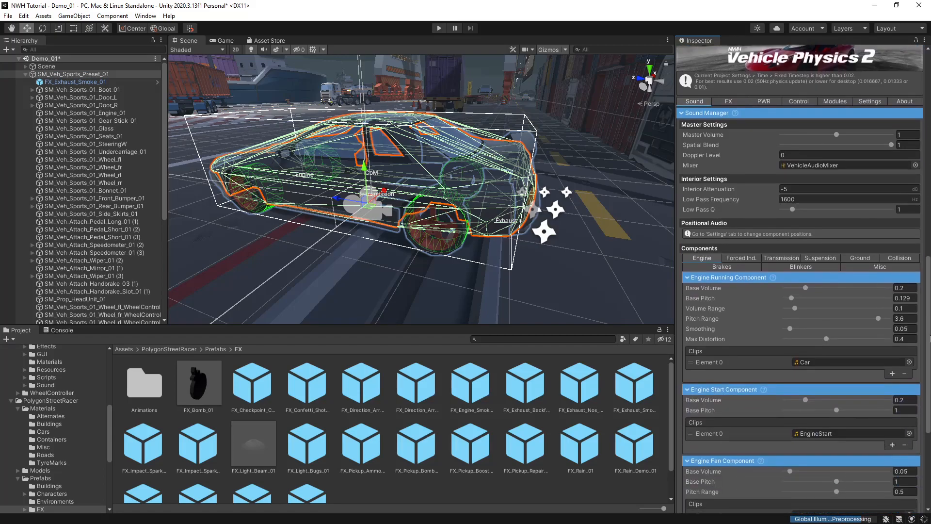
left_click(736, 259)
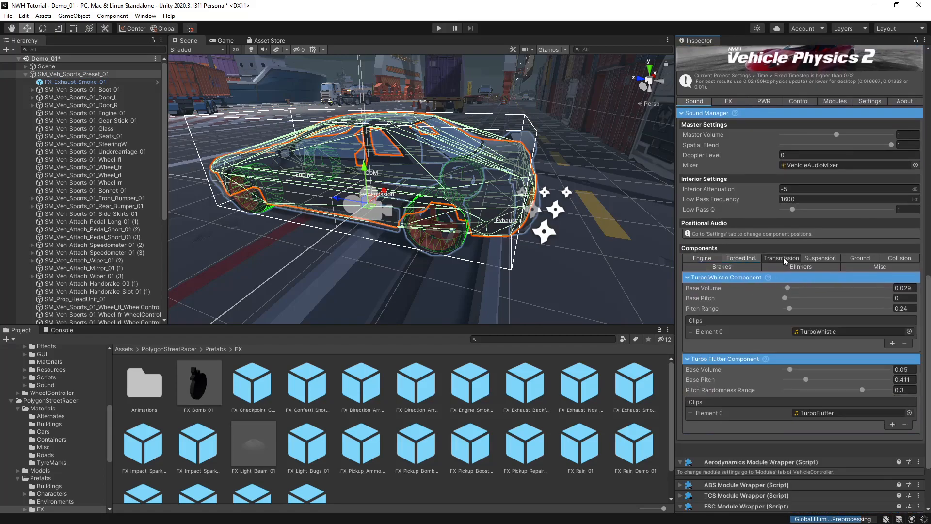
left_click(782, 259)
left_click(704, 257)
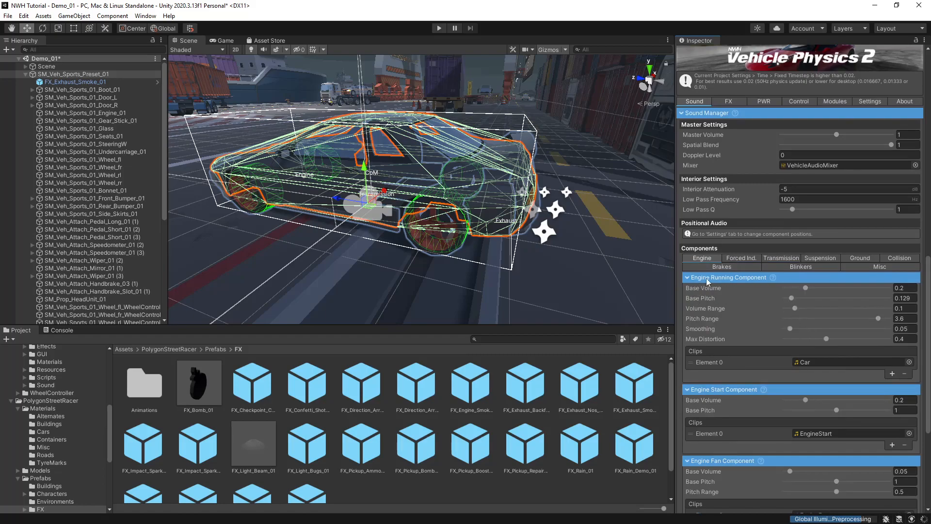
left_click(745, 261)
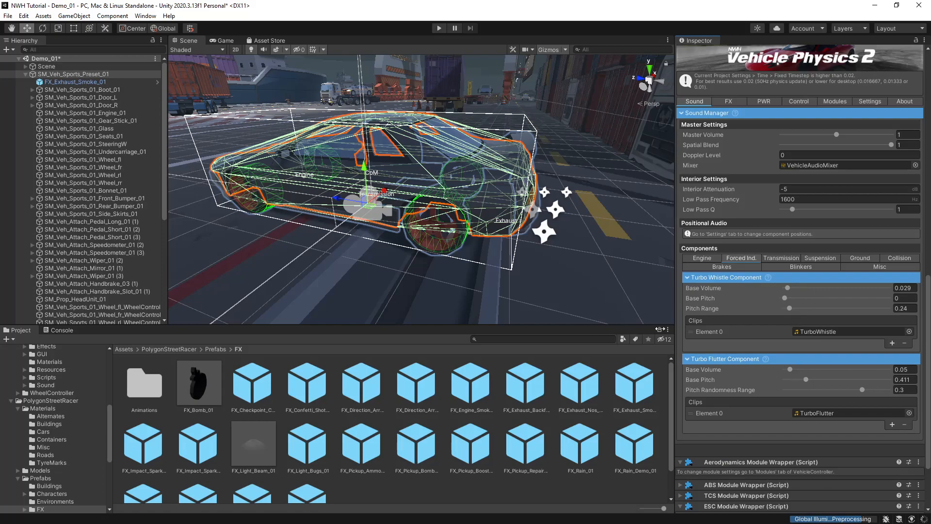
Run the scene, enter the car, and enable ABS, TCS and ESC on the dashboard.
left_click(438, 29)
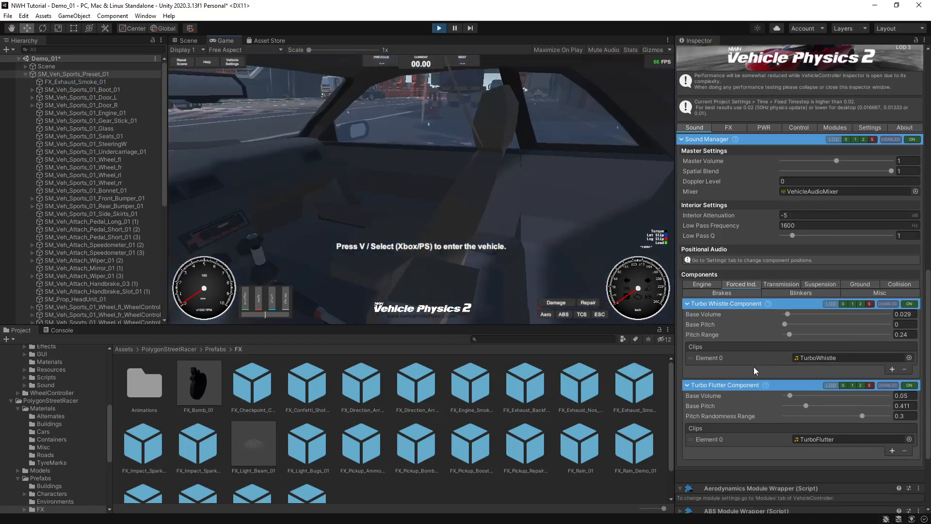
key("v")
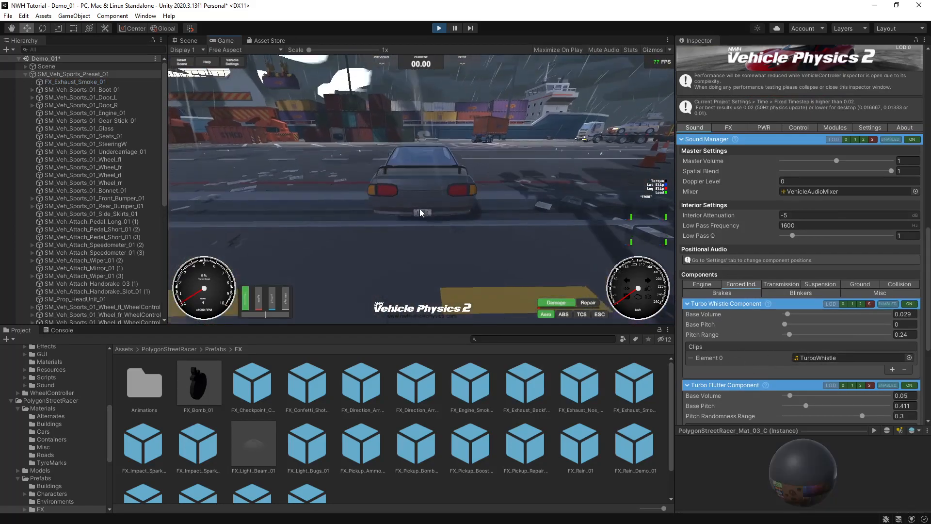
key("w")
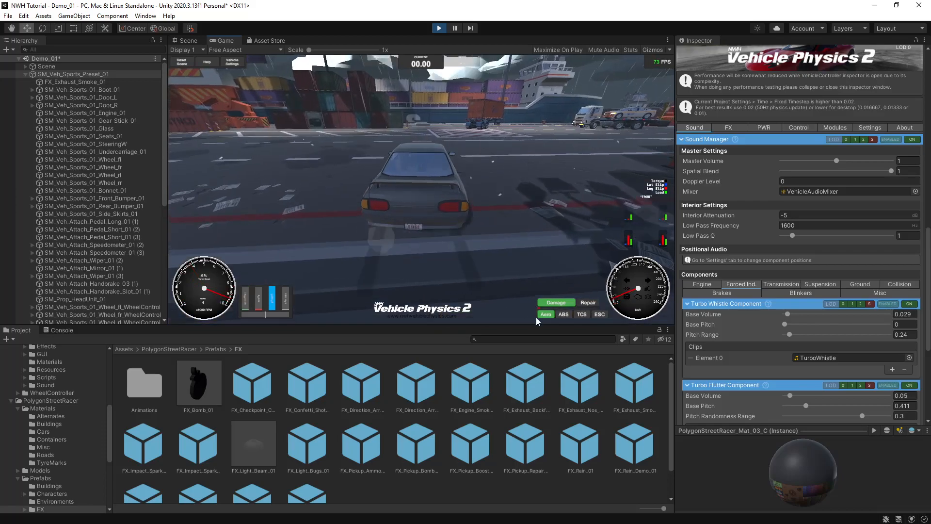
left_click(564, 316)
left_click(582, 315)
left_click(599, 316)
Drive the car around the container port track, accelerating, braking and cornering to test its handling and sound.
key("w")
key("d")
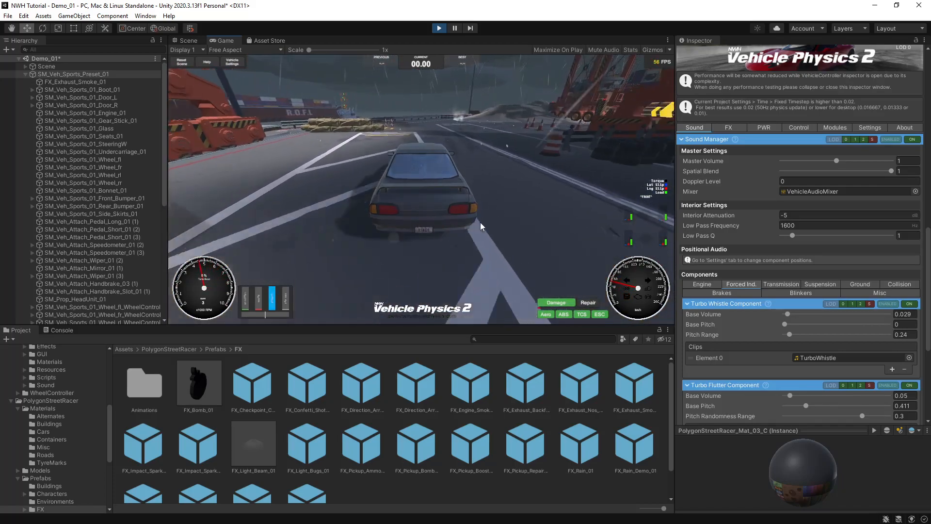
key("w")
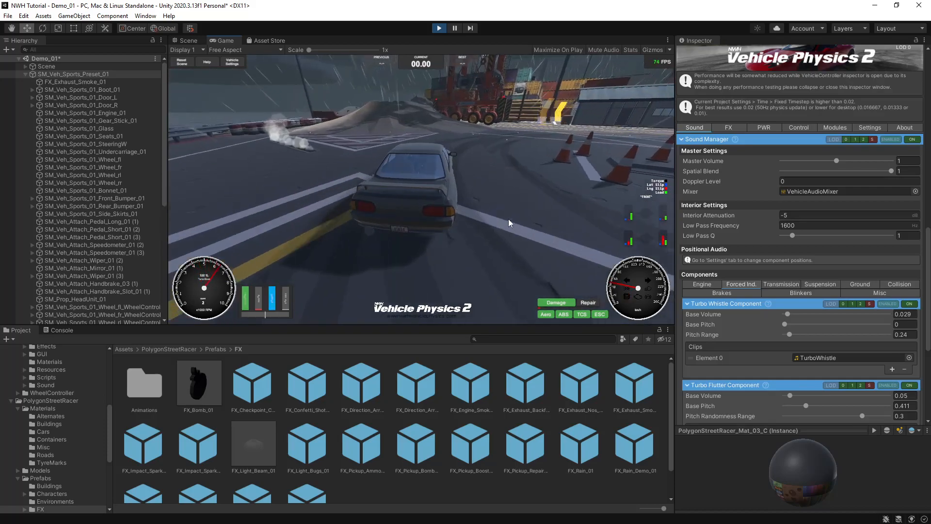
key("d")
key("w")
key("a")
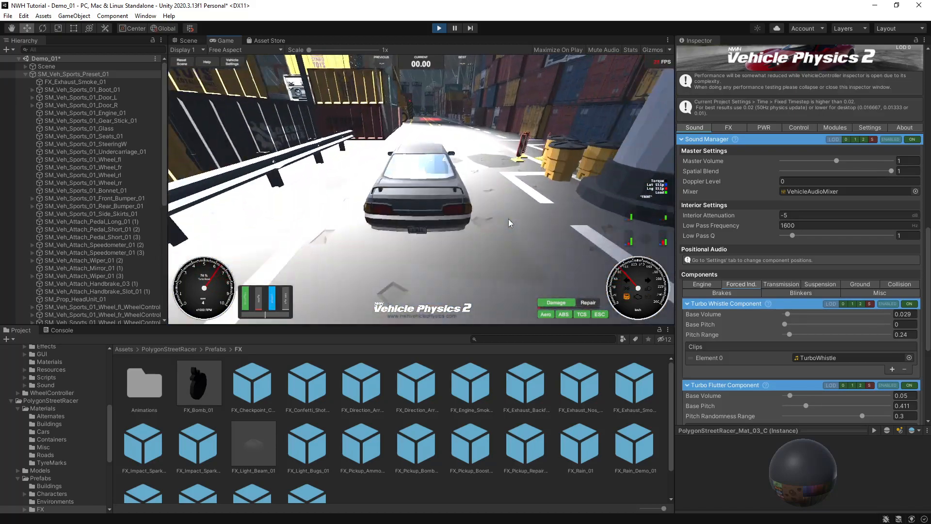
key("s")
key("a")
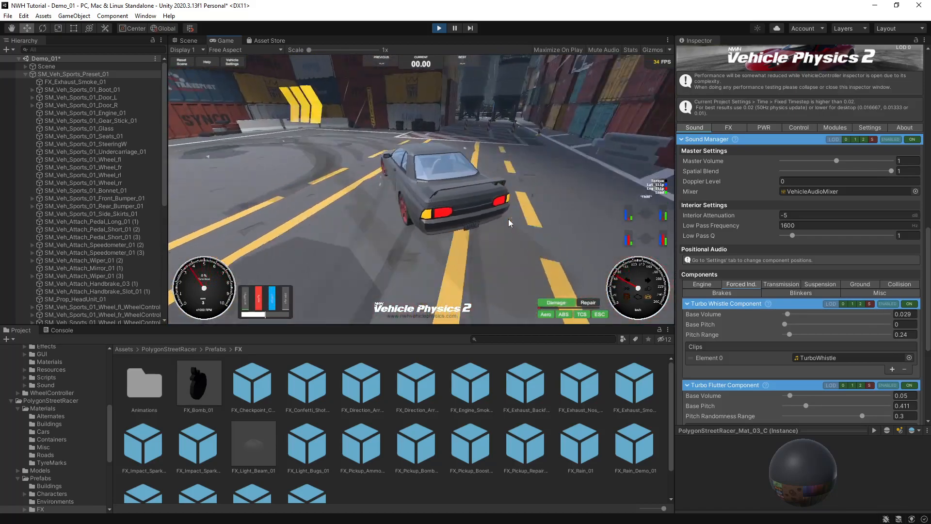
key("w")
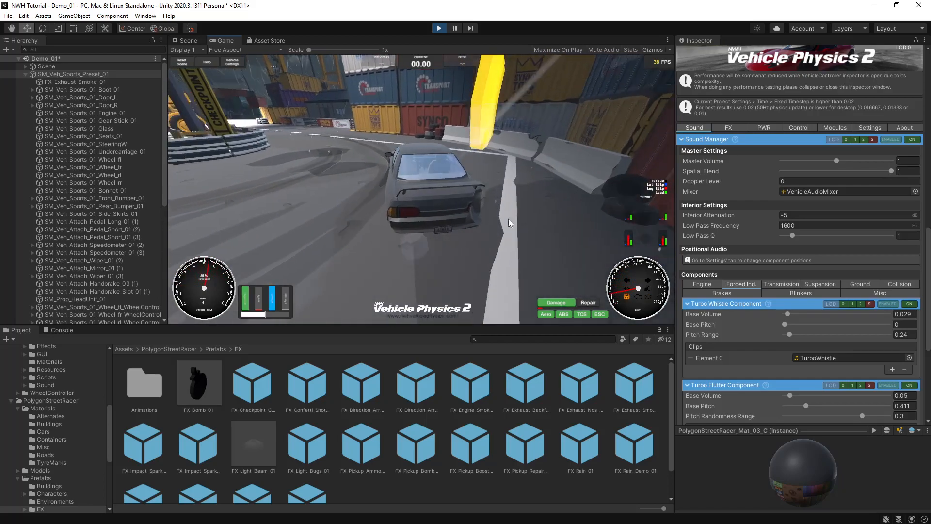
key("a")
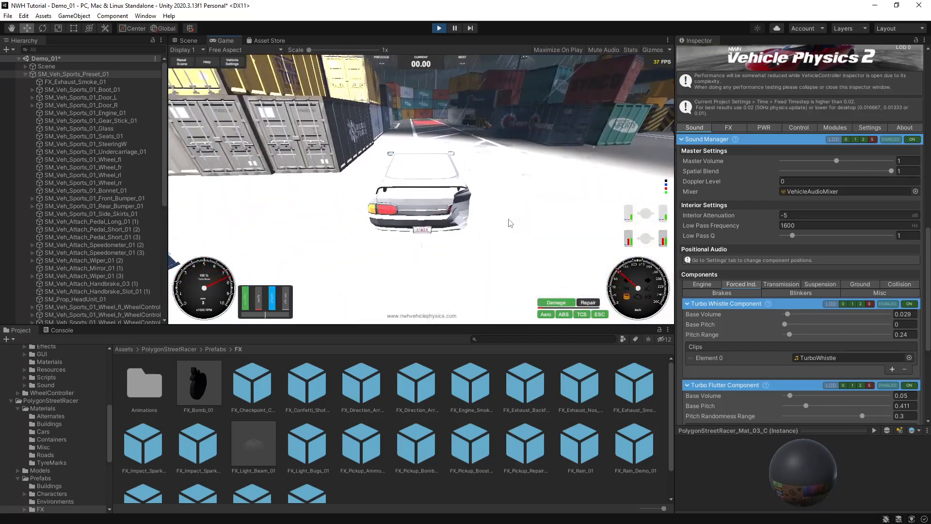
key("s")
key("d")
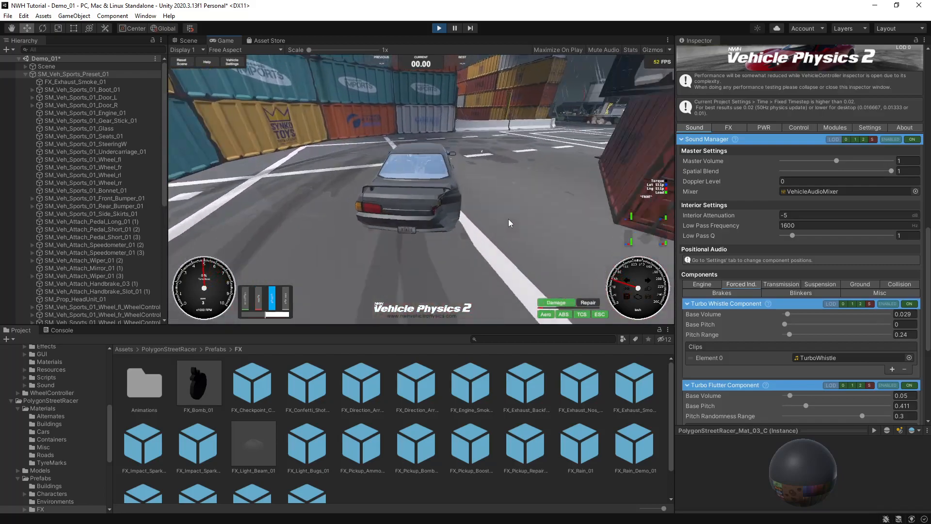
key("w")
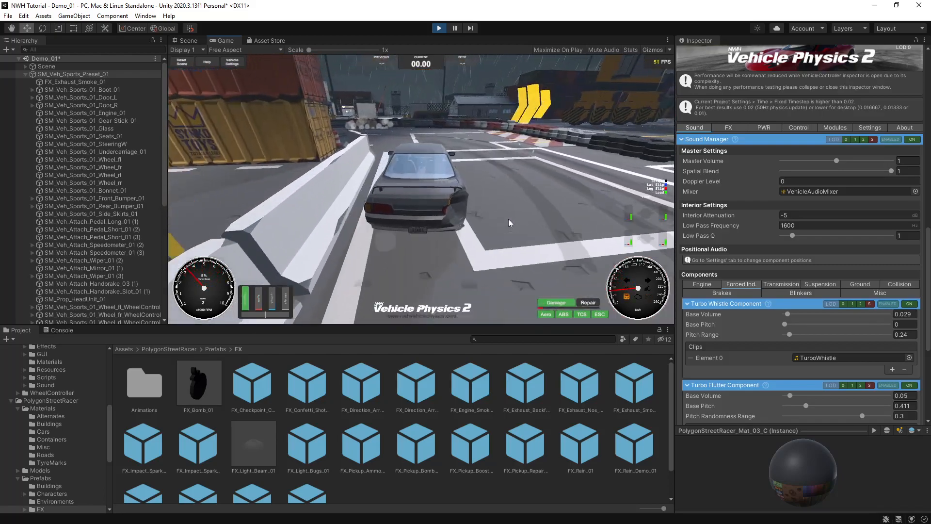
key("a")
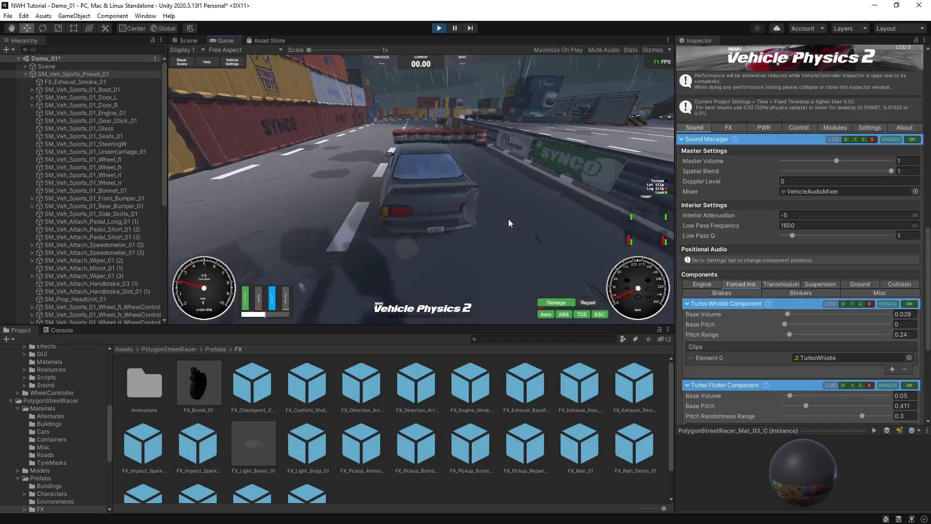
key("w")
key("d")
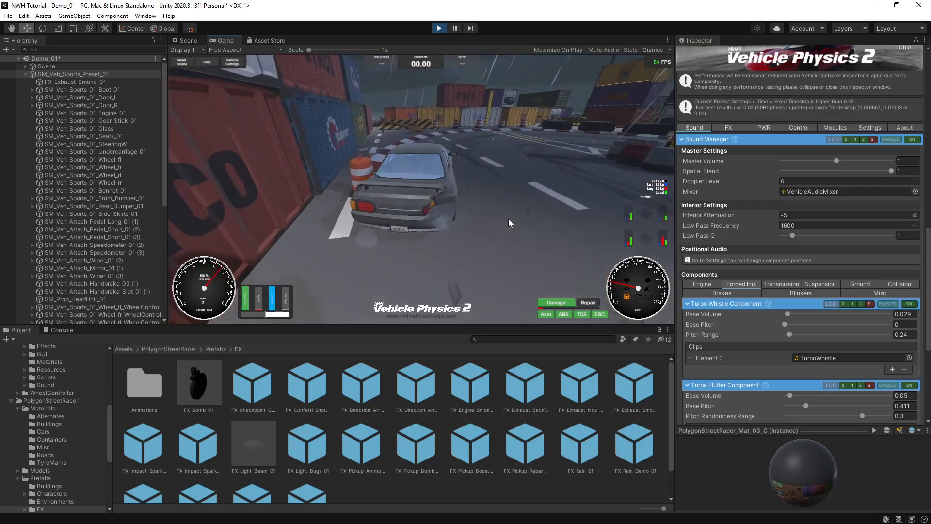
key("a")
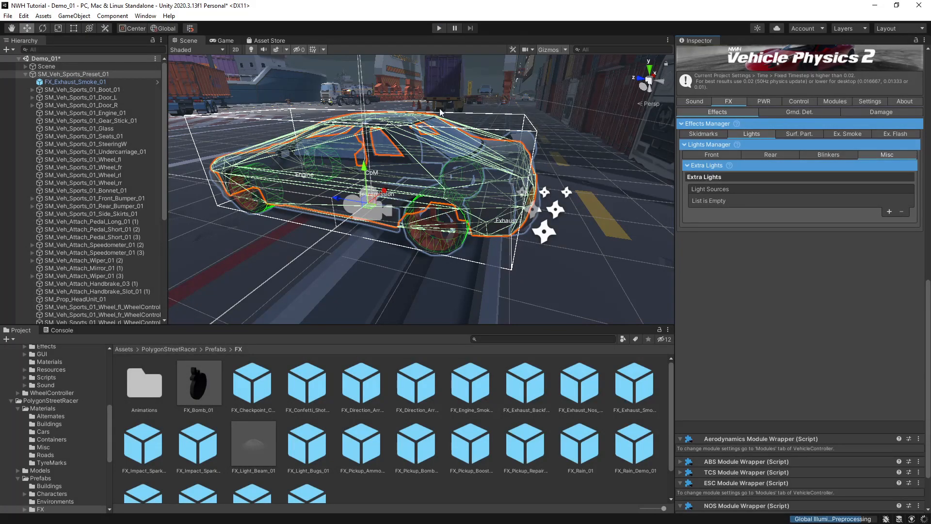
View the car from behind and reselect SM_Veh_Sports_Preset_01, collapsing the Scene object's children in the hierarchy.
left_click_drag(536, 183, 230, 138, "alt")
left_click(230, 138)
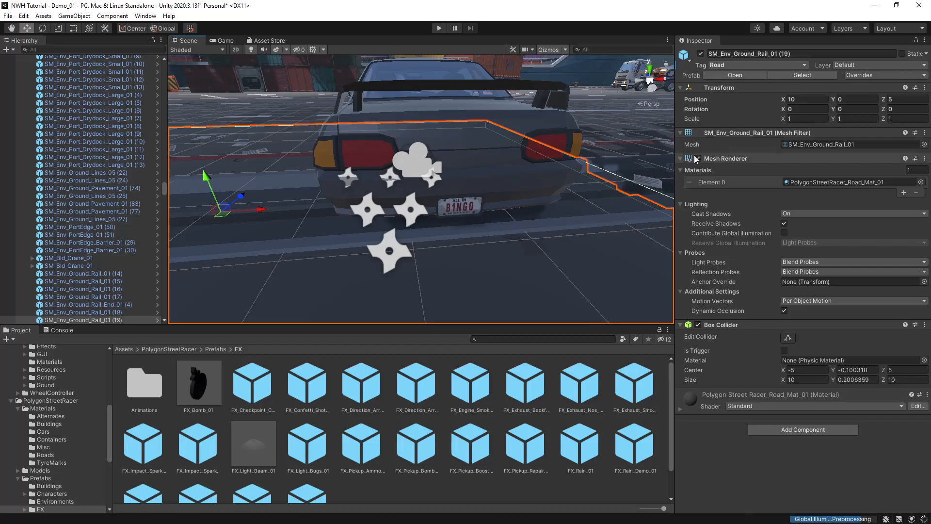
scroll(124, 105, "up", 4)
left_click_drag(163, 184, 156, 67)
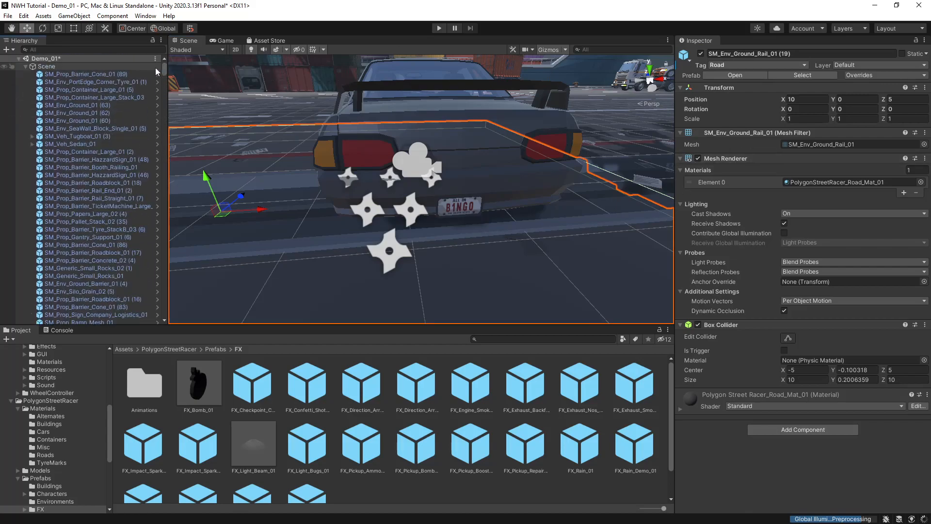
left_click(26, 67)
left_click(41, 75)
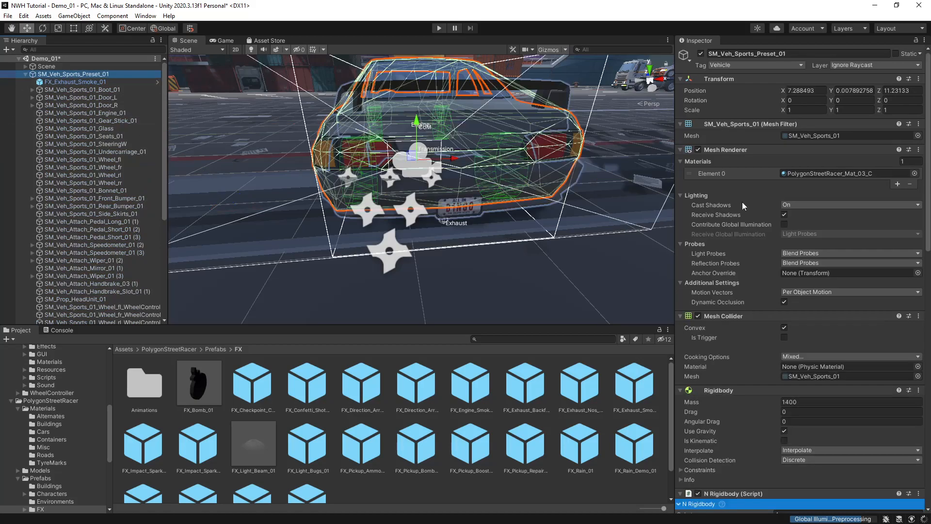
Examine the rear lights in the Vehicle Controller's effects settings, comparing the brake light source with the car's rear end.
scroll(832, 330, "down", 10)
left_click(727, 287)
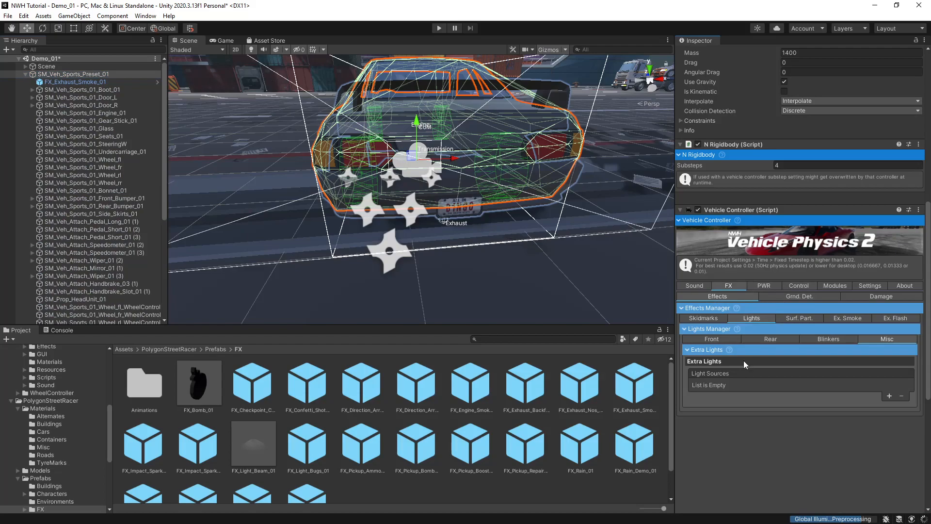
left_click(769, 339)
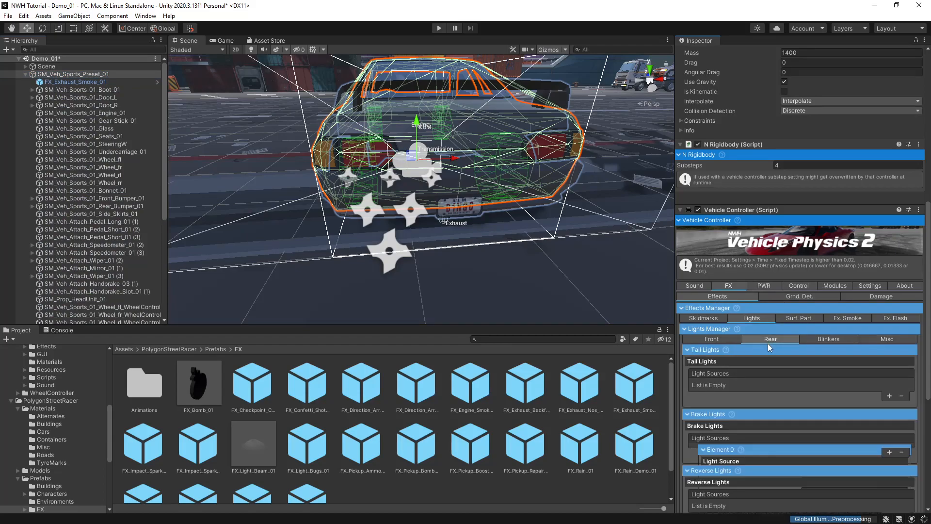
scroll(779, 429, "down", 3)
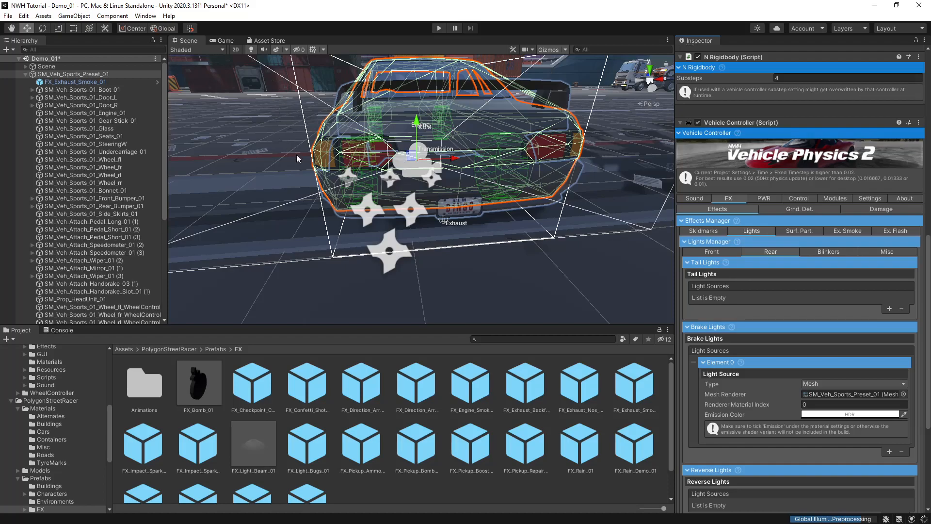
left_click_drag(425, 210, 409, 197, "alt")
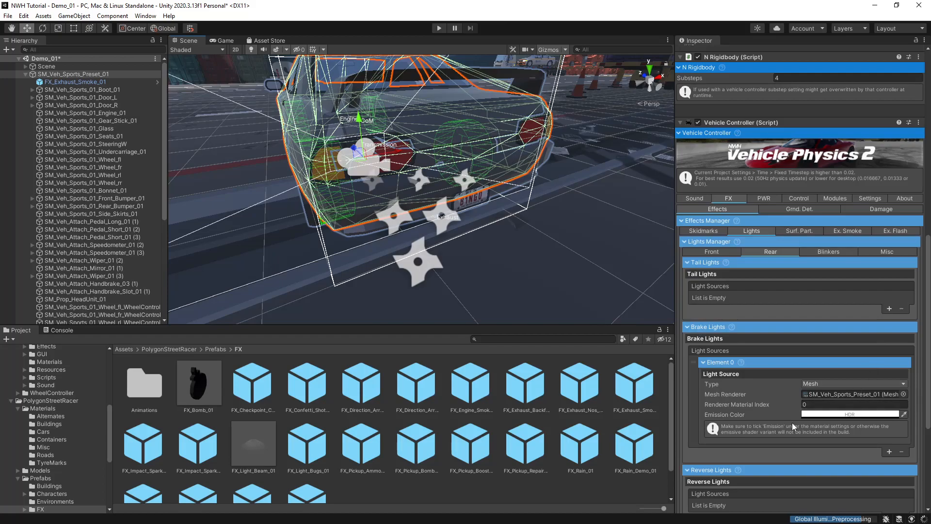
scroll(797, 418, "down", 5)
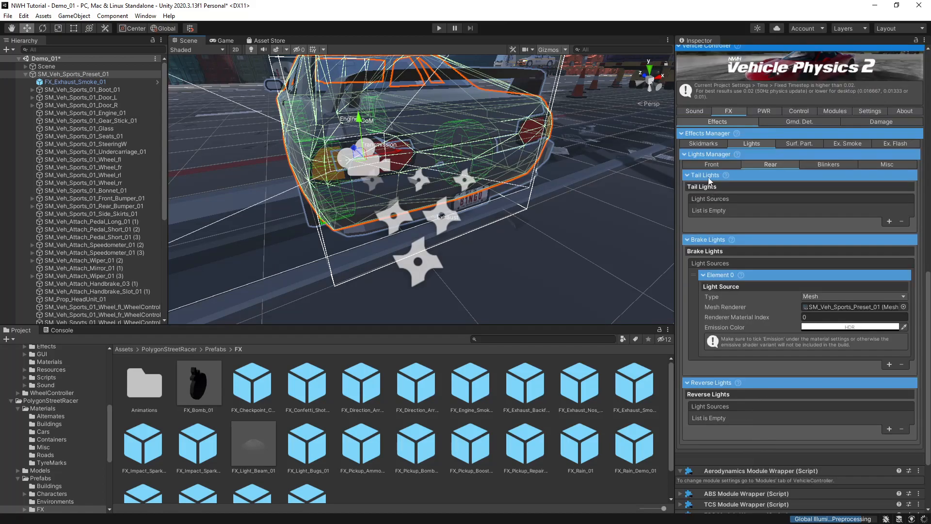
Examine the front lights and their source type options, along with the Rear, Blinkers and Misc light settings.
left_click(713, 165)
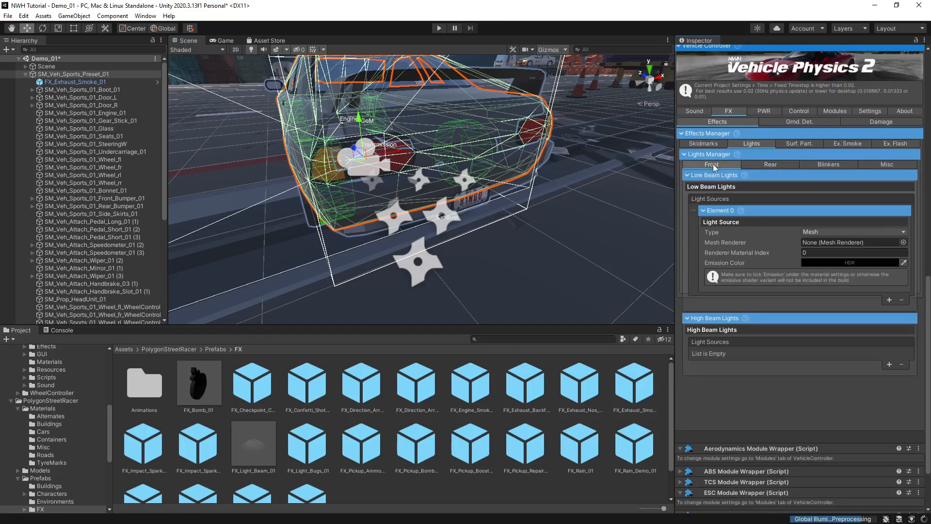
left_click(825, 232)
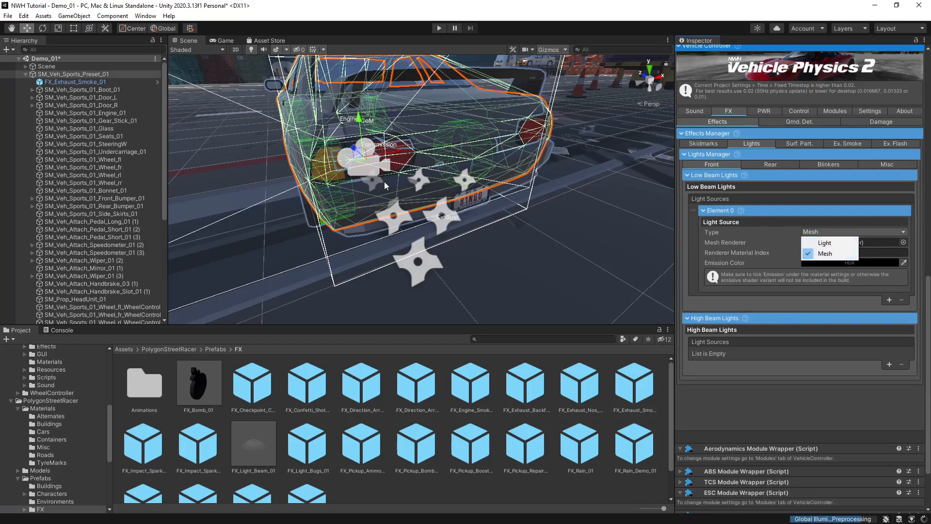
left_click(768, 295)
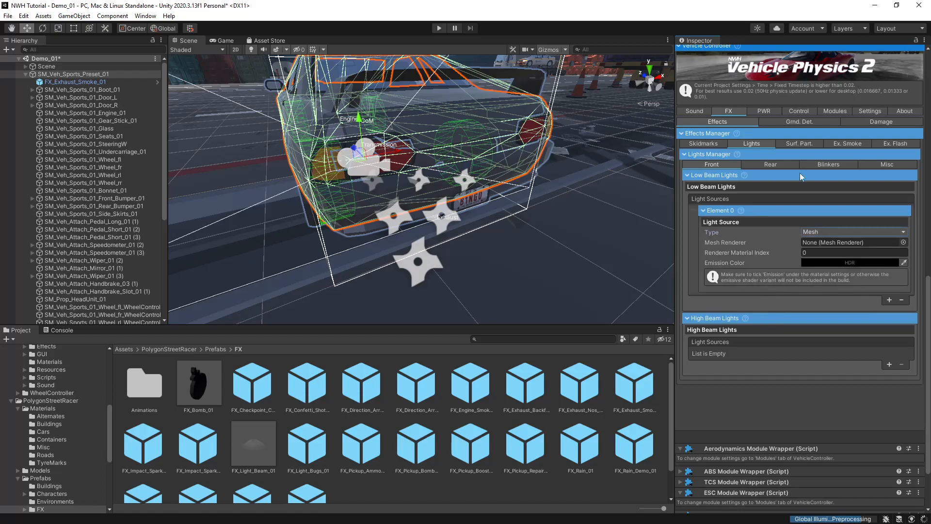
left_click(768, 164)
left_click(842, 167)
left_click(889, 168)
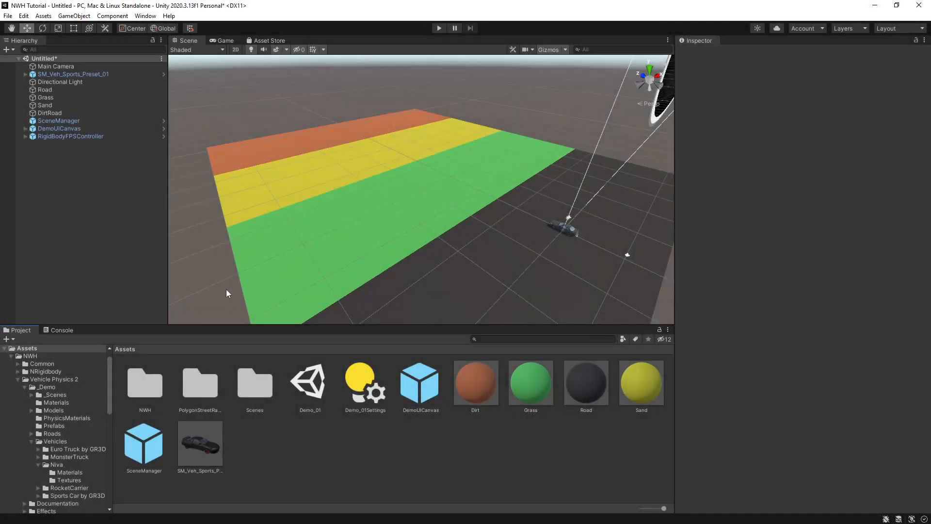
Inspect the Road, Grass, Sand and DirtRoad planes in the surface test scene, checking each one's name, tag and material.
right_click_drag(364, 226, 407, 235)
left_click(476, 271)
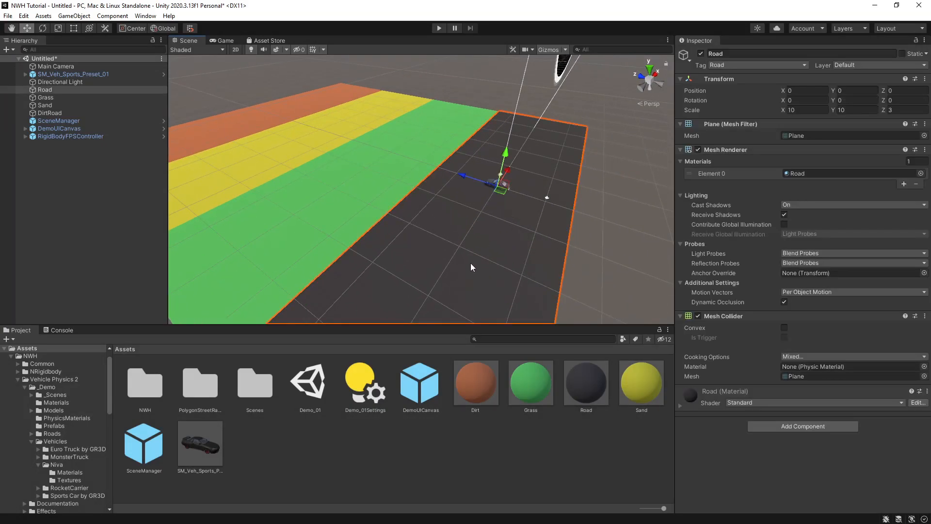
left_click(383, 192)
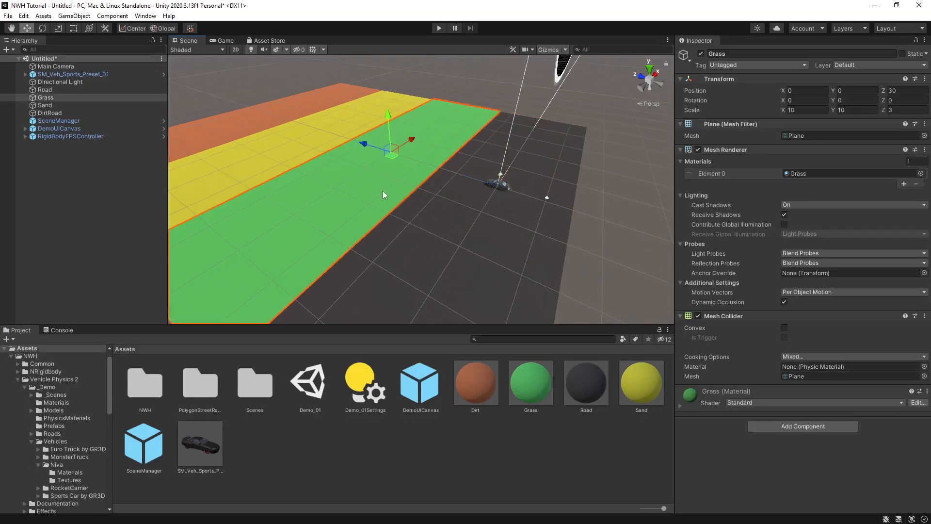
left_click(291, 149)
left_click(236, 115)
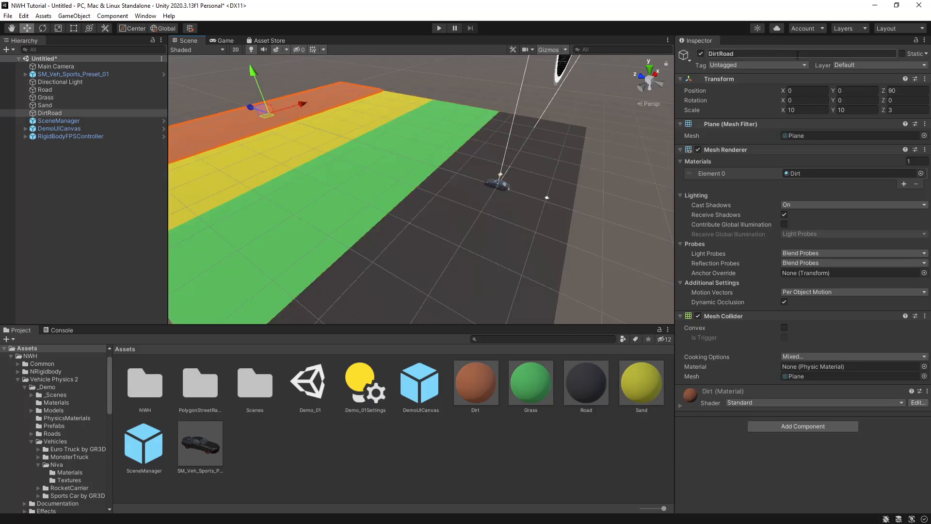
left_click(481, 248)
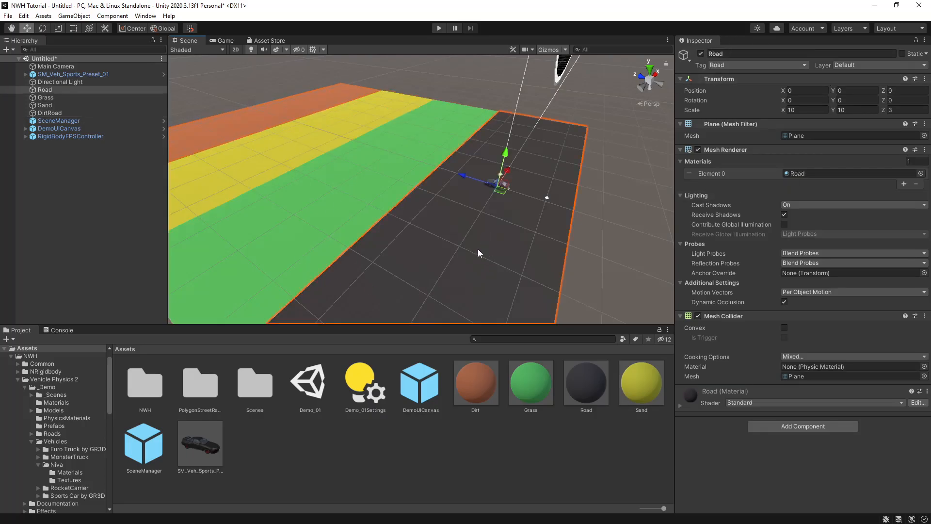
left_click(380, 196)
left_click(293, 135)
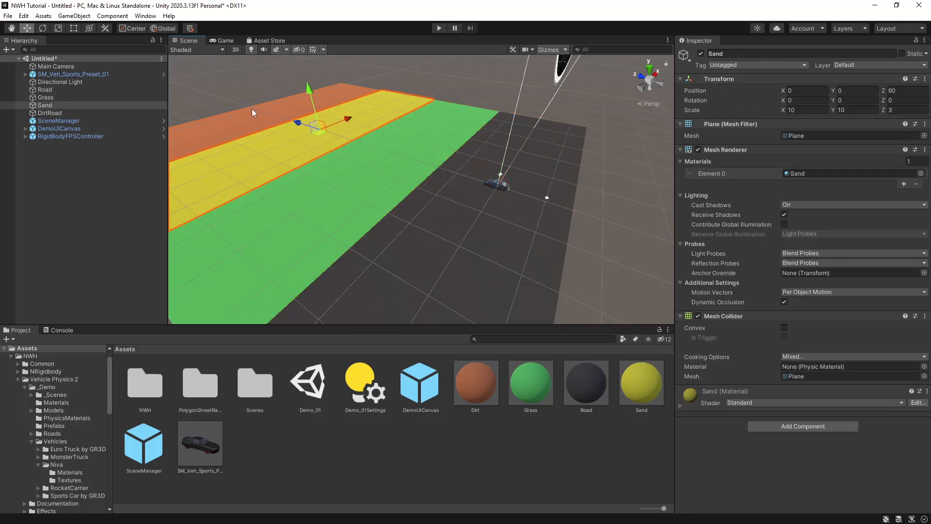
left_click(228, 109)
left_click(221, 118)
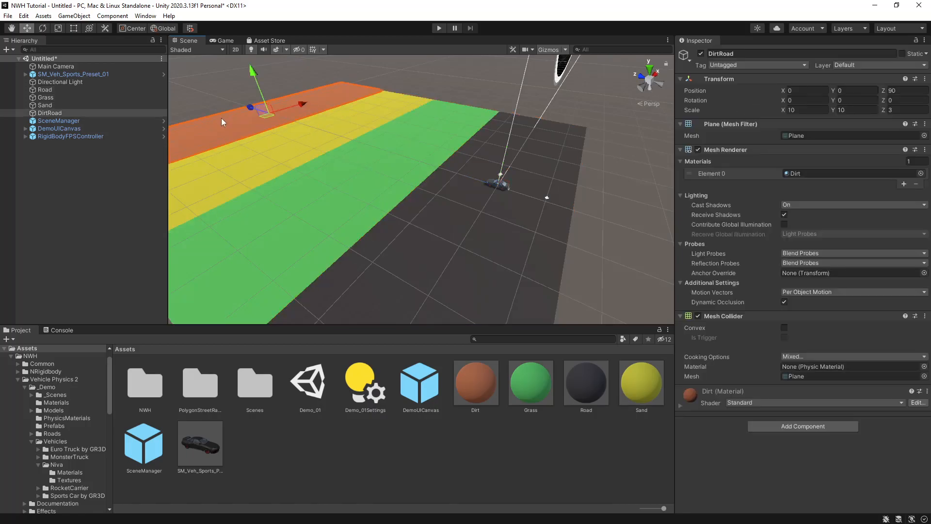
Check the tags available for the Grass plane and assign the DirtRoad tag to the DirtRoad plane.
left_click(312, 194)
left_click(732, 67)
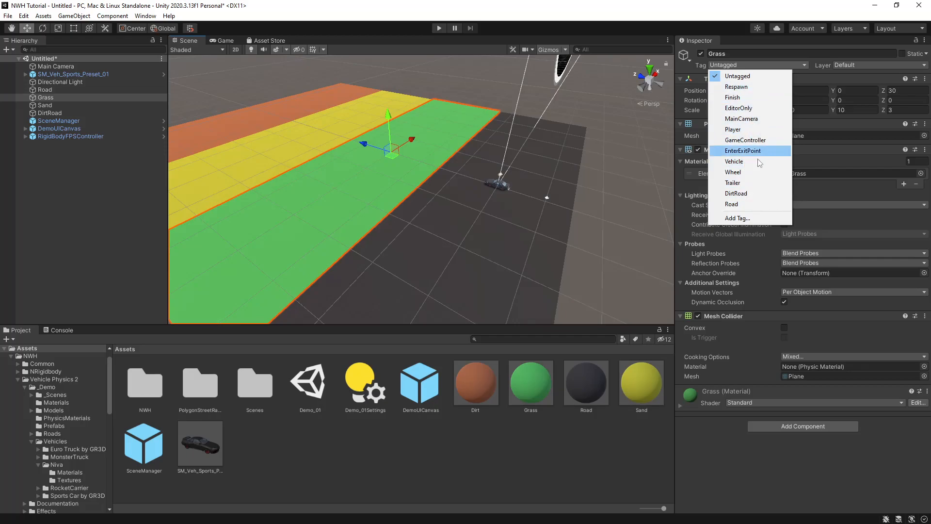
left_click(279, 114)
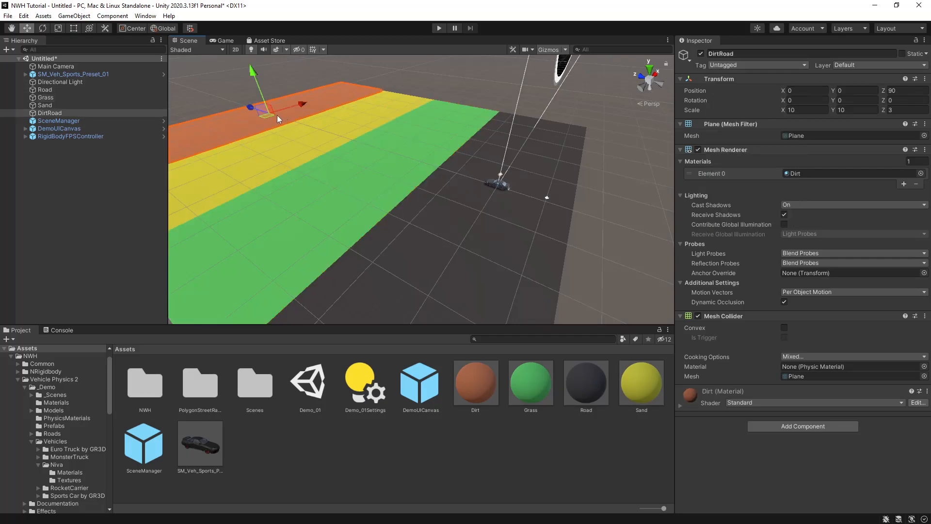
left_click(727, 65)
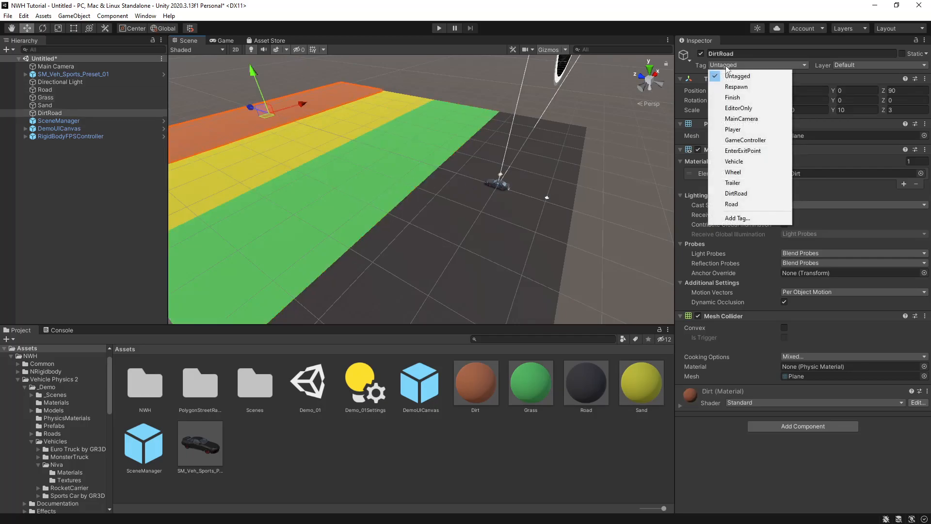
left_click(760, 191)
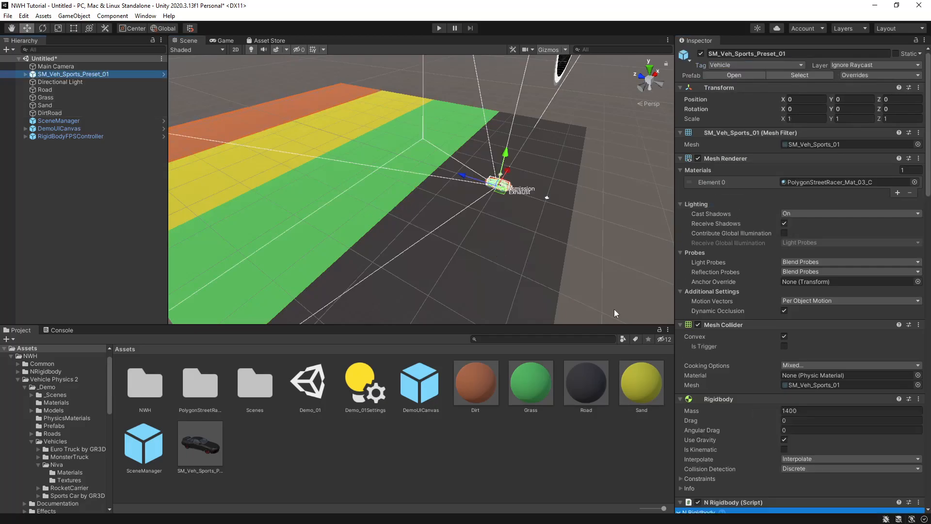
Examine the surface maps and their tags in the ground detection preset of SM_Veh_Sports_Preset_01.
left_click(80, 76)
scroll(773, 270, "down", 3)
scroll(773, 269, "down", 6)
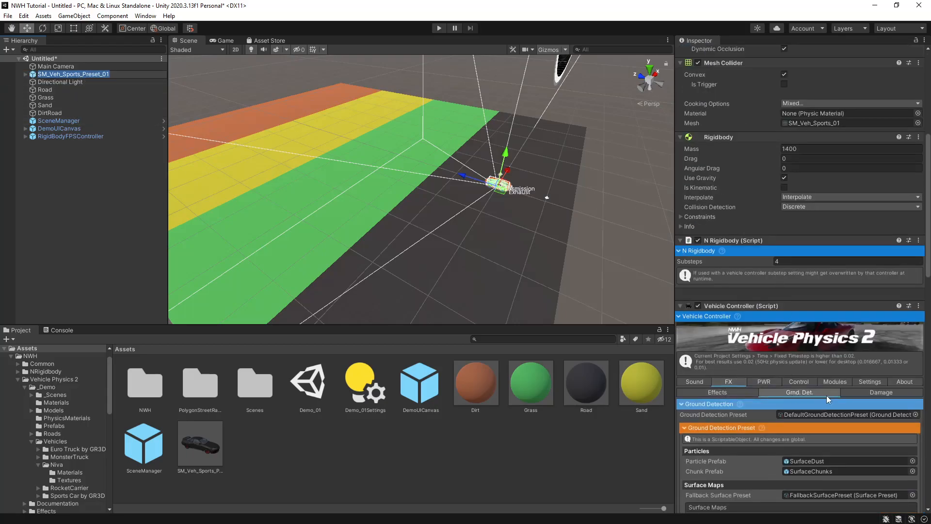
scroll(827, 395, "down", 6)
scroll(796, 344, "down", 3)
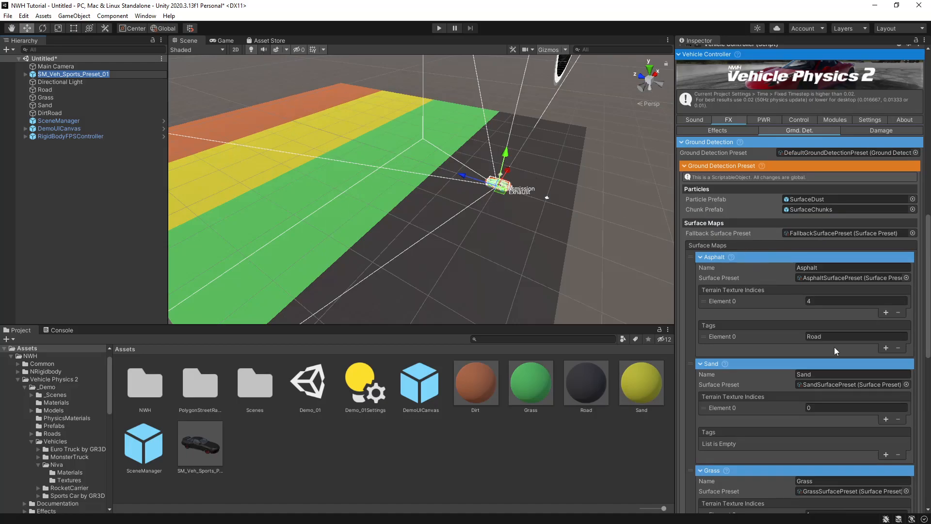
scroll(834, 347, "down", 3)
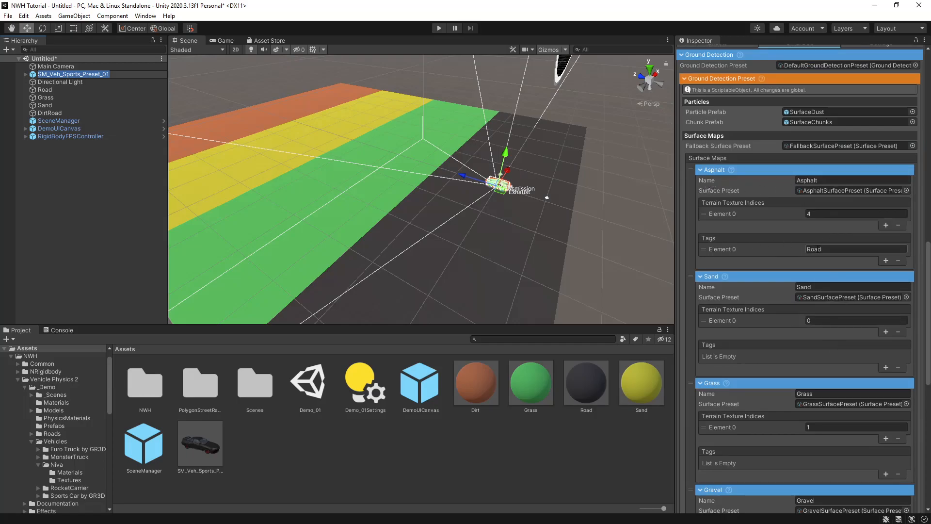
scroll(721, 249, "down", 3)
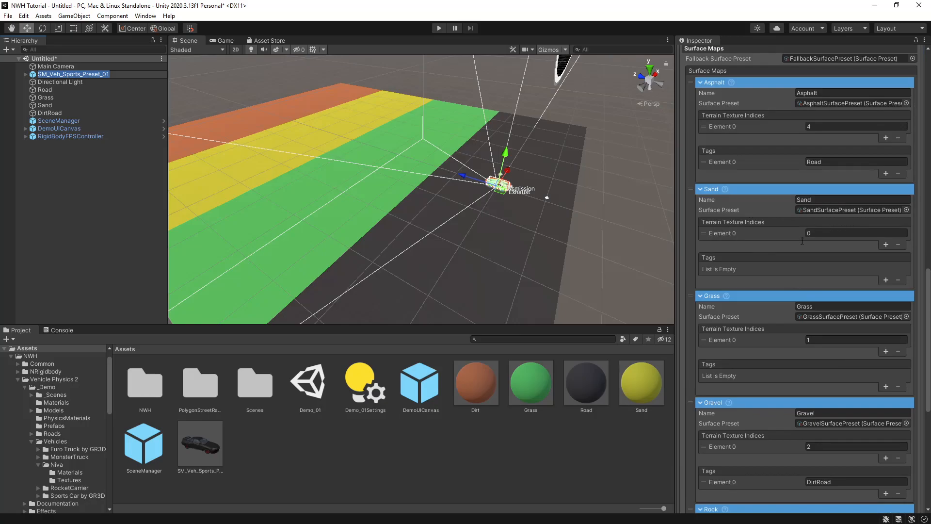
Add the tag Sand to the Sand surface map and the tag Grass to the Grass surface map.
left_click(885, 280)
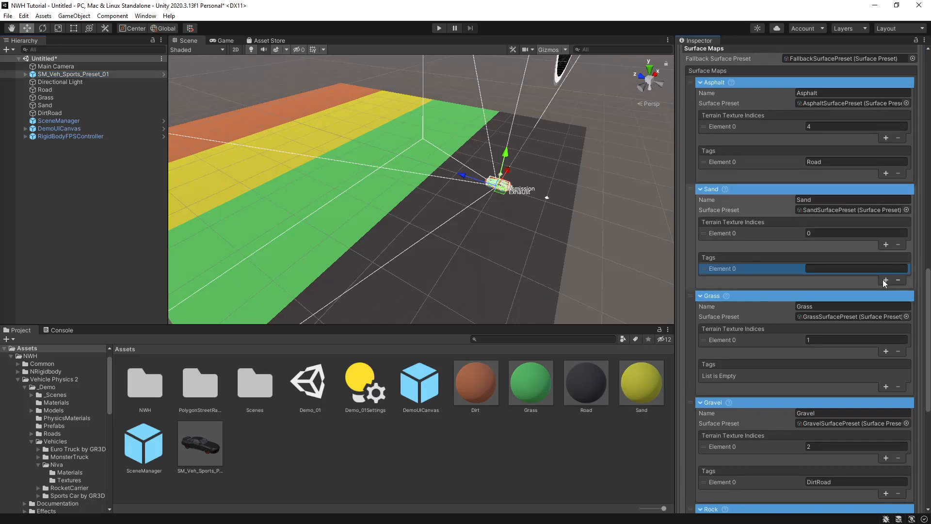
left_click(815, 268)
type("Sand")
scroll(848, 335, "down", 3)
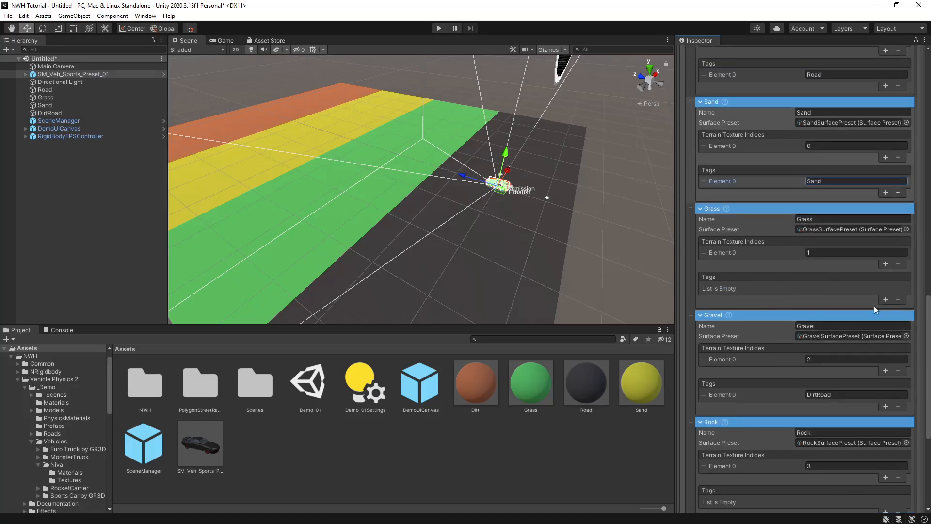
left_click(884, 300)
left_click(825, 288)
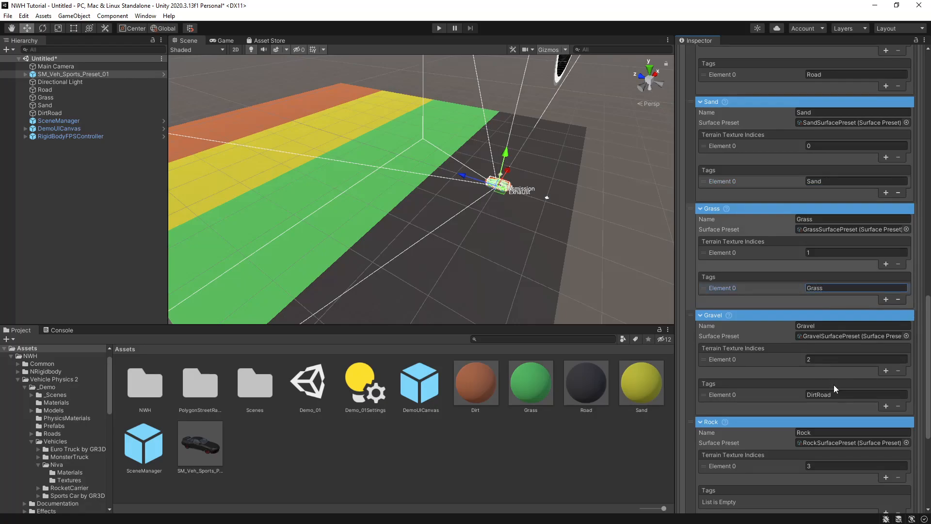
scroll(795, 424, "down", 3)
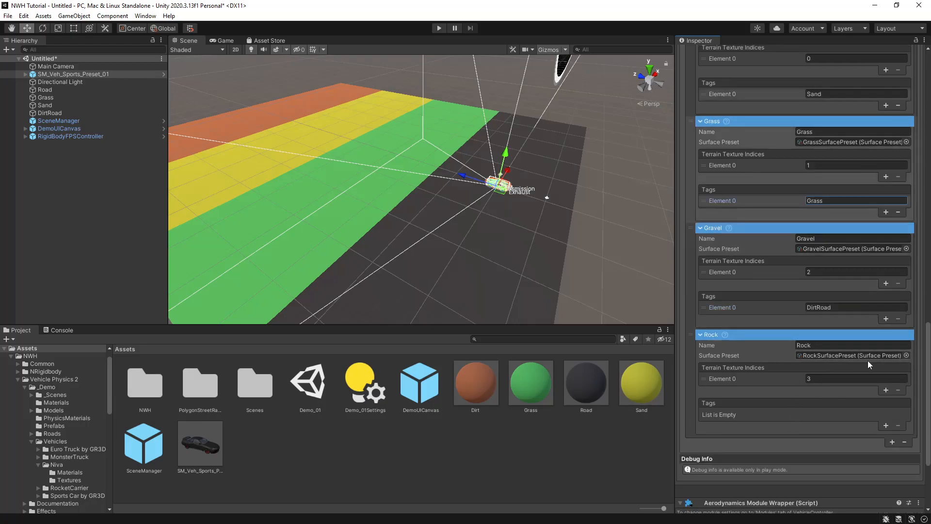
scroll(800, 406, "up", 15)
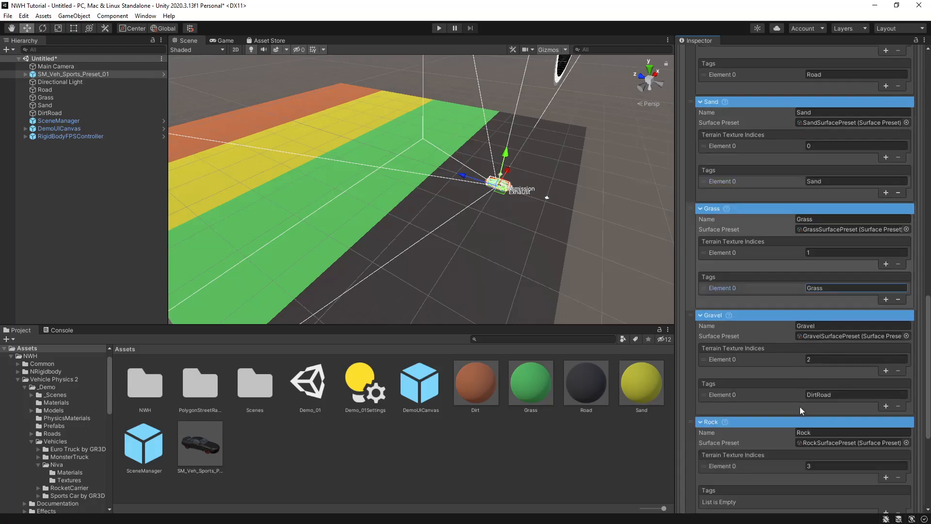
scroll(799, 406, "up", 10)
scroll(800, 406, "down", 20)
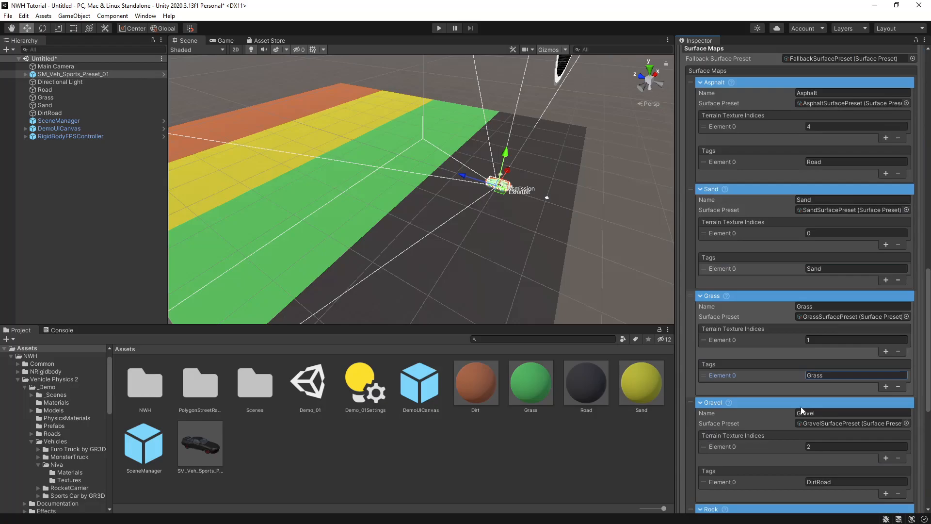
scroll(807, 272, "up", 20)
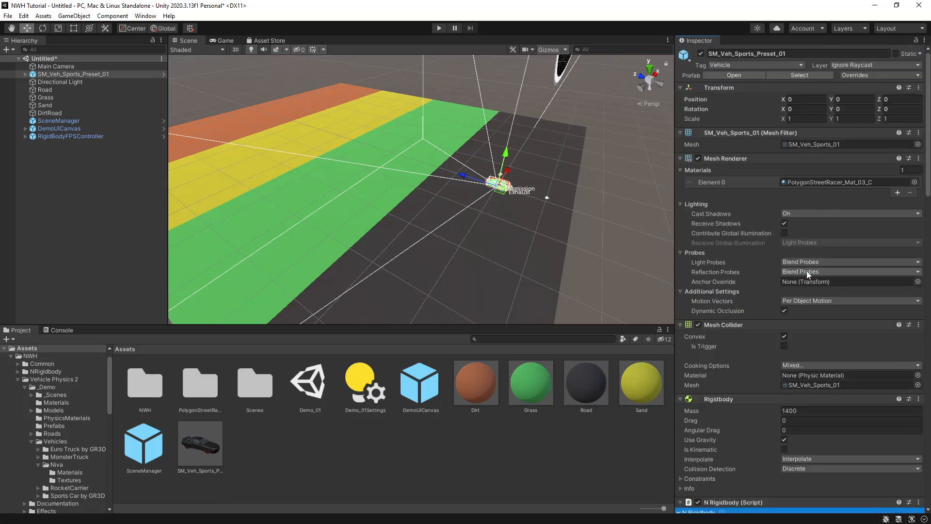
Create two new tags named Grass and Sand in the project's tag list.
left_click(310, 203)
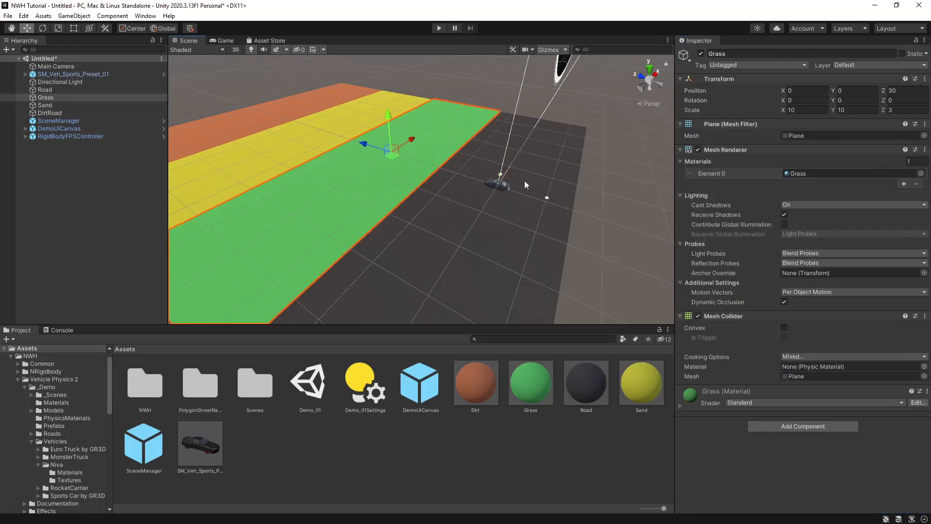
left_click(755, 65)
left_click(738, 215)
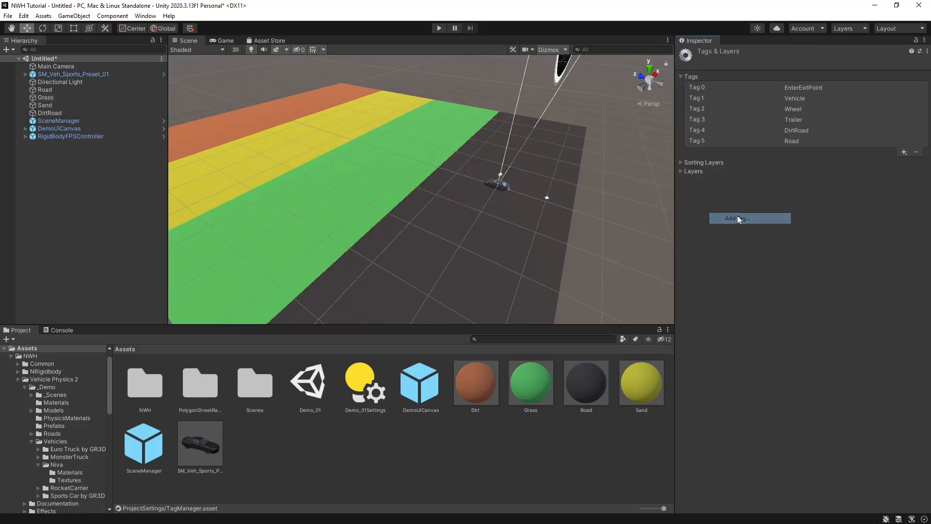
left_click(903, 151)
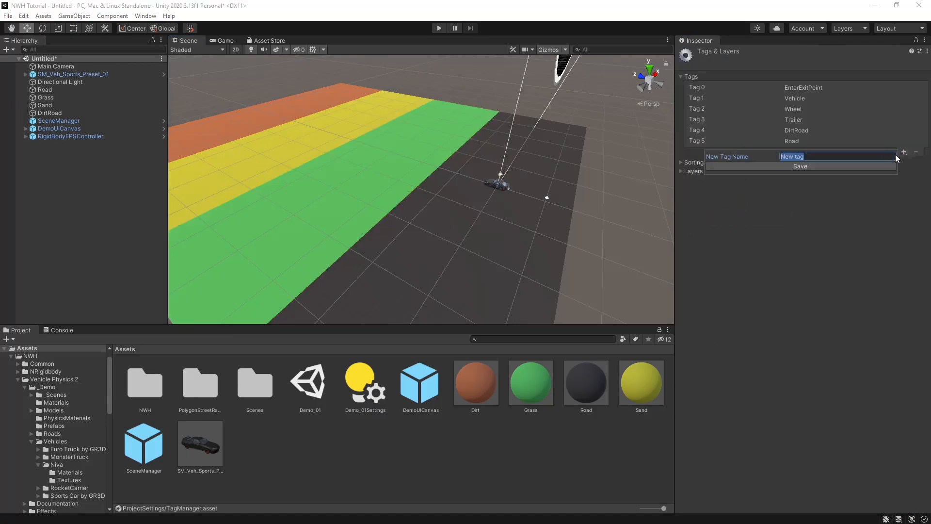
type("Grass")
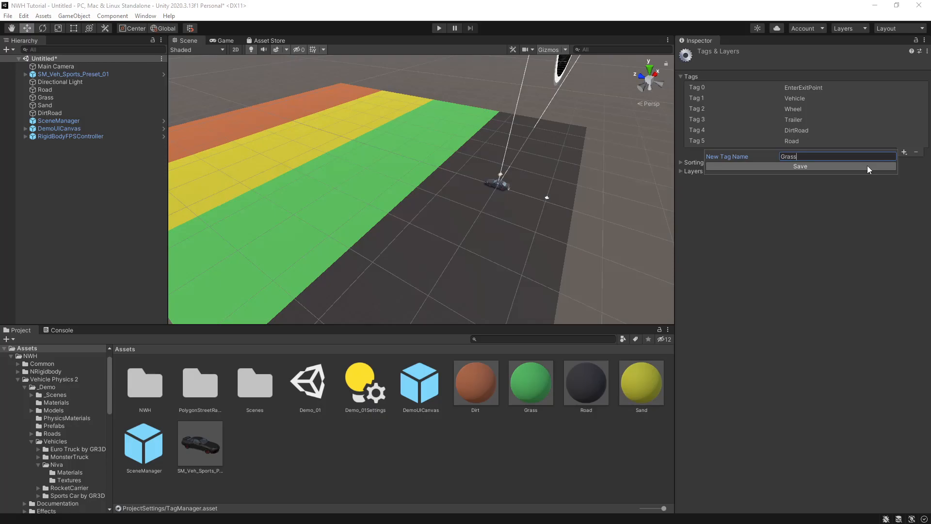
left_click(868, 164)
left_click(905, 162)
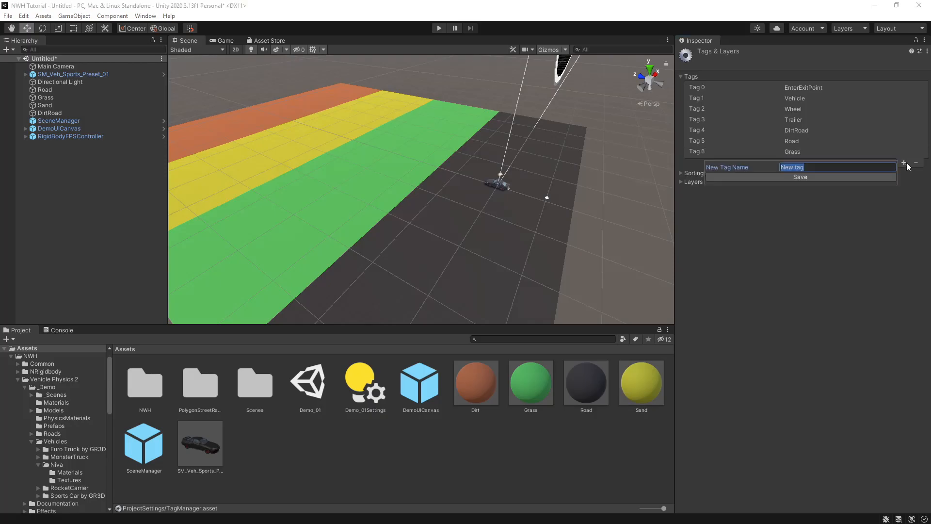
type("Sand")
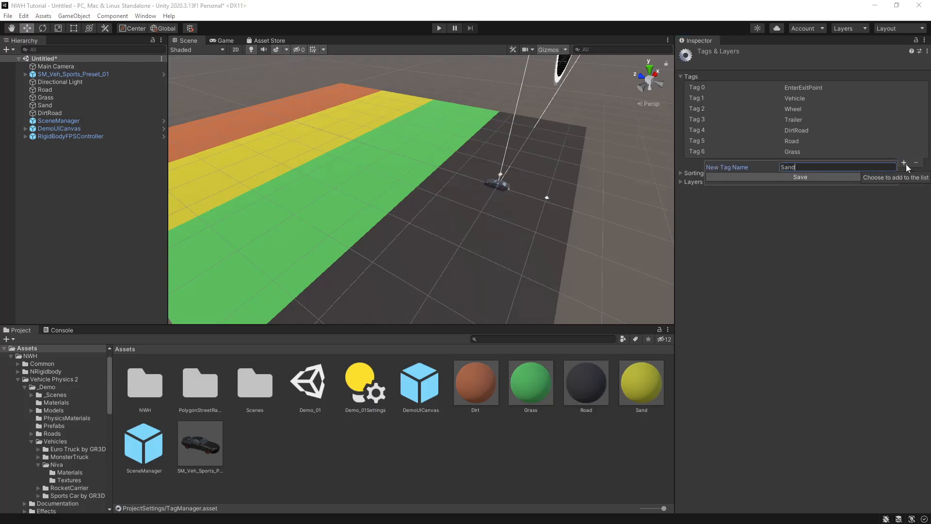
left_click(810, 178)
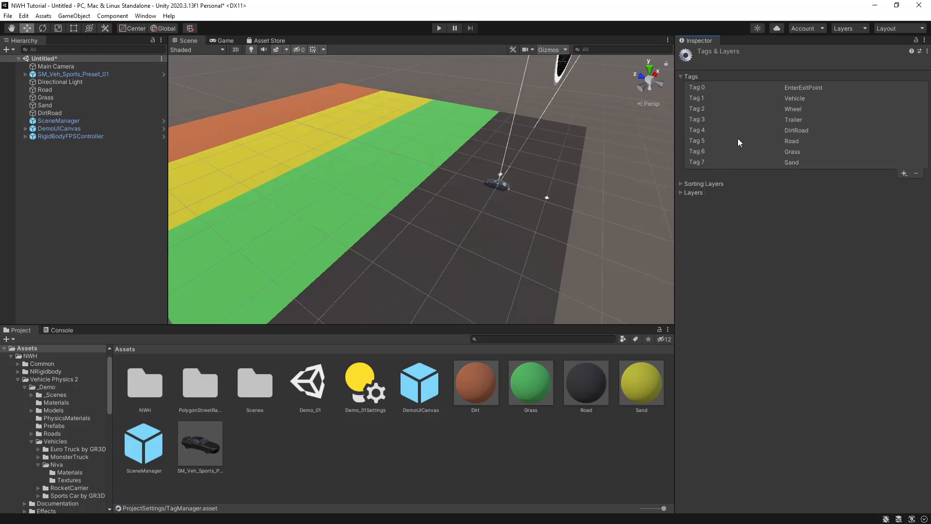
Assign the Grass tag to the Grass plane and the Sand tag to the Sand plane.
left_click(320, 200)
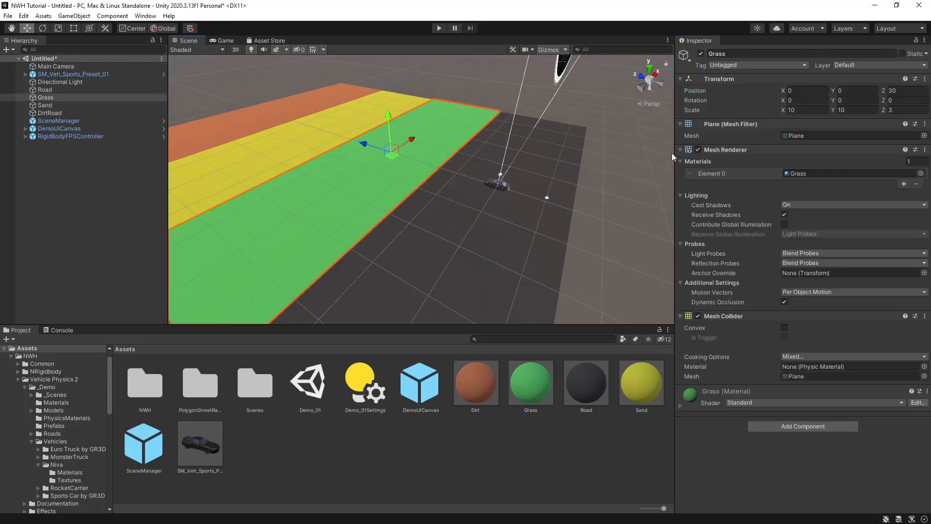
left_click(734, 66)
left_click(753, 215)
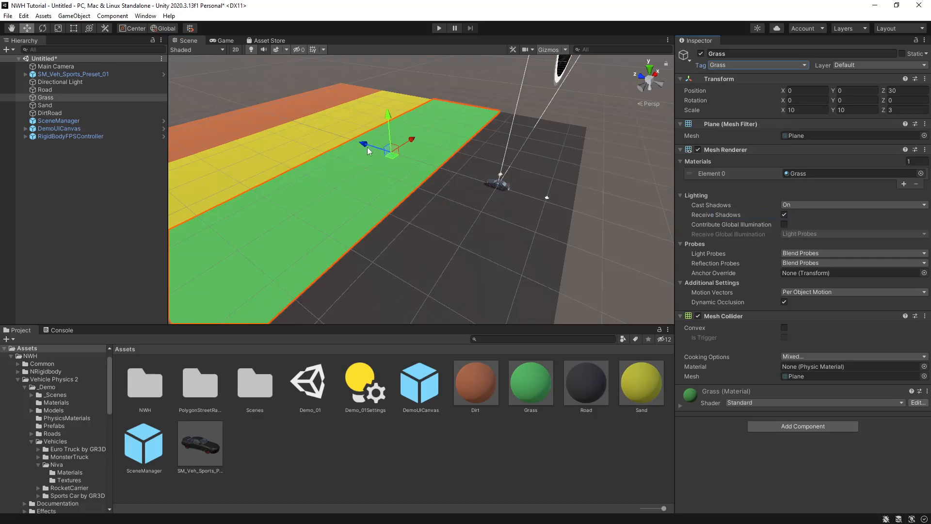
left_click(286, 140)
left_click(728, 66)
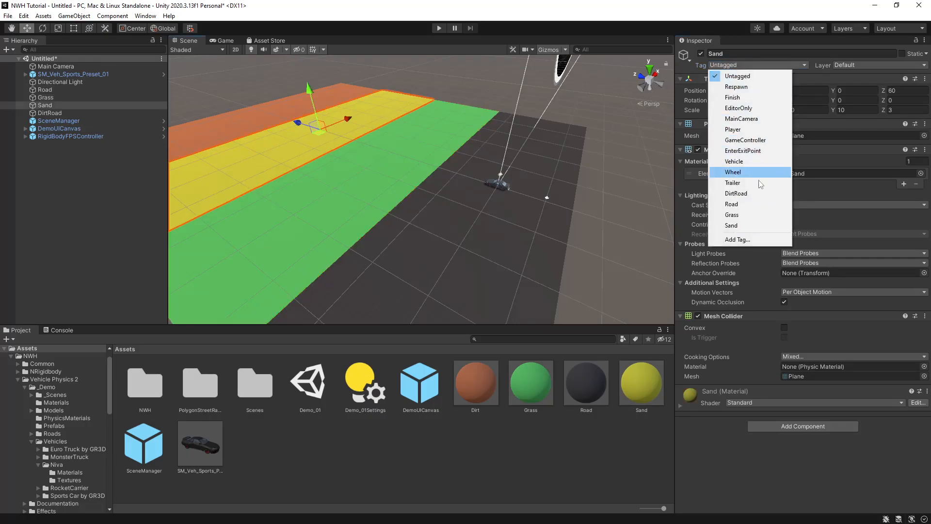
left_click(753, 226)
Run the scene with SM_Veh_Sports_Preset_01 selected, walk to the car, enter it and start driving on the road.
left_click(554, 66)
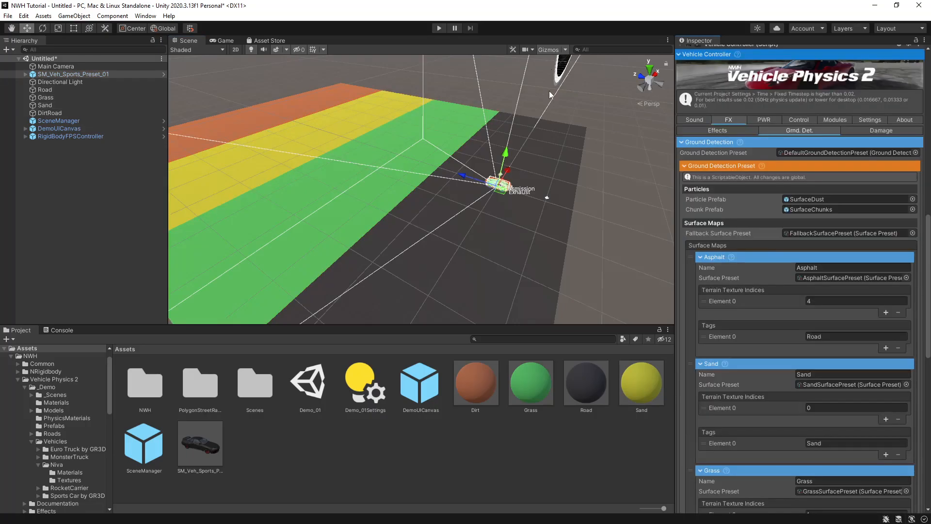
left_click(439, 27)
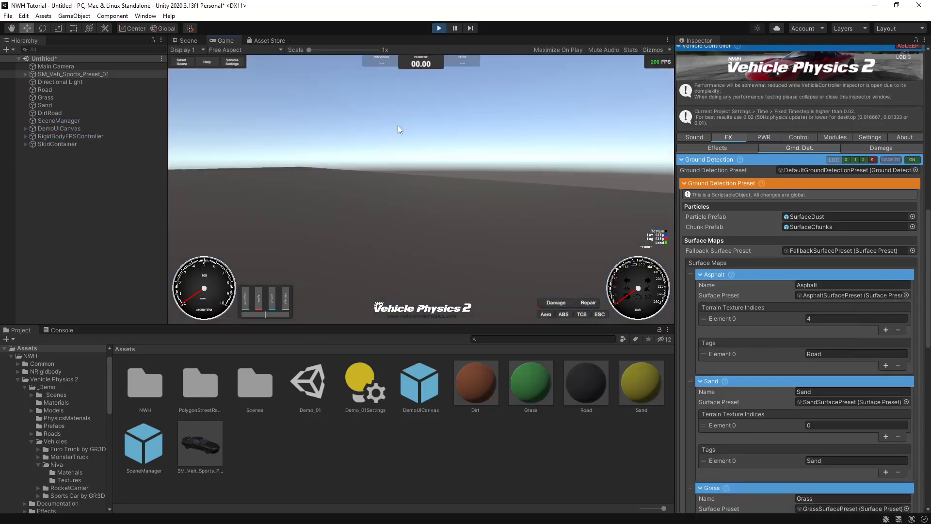
key("w")
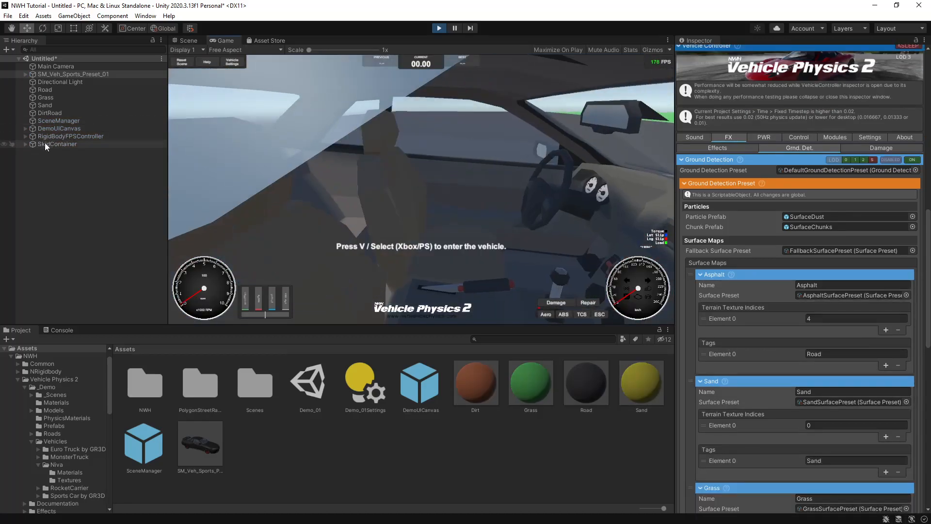
key("v")
left_click_drag(493, 190, 429, 209)
scroll(491, 202, "down", 5)
key("w")
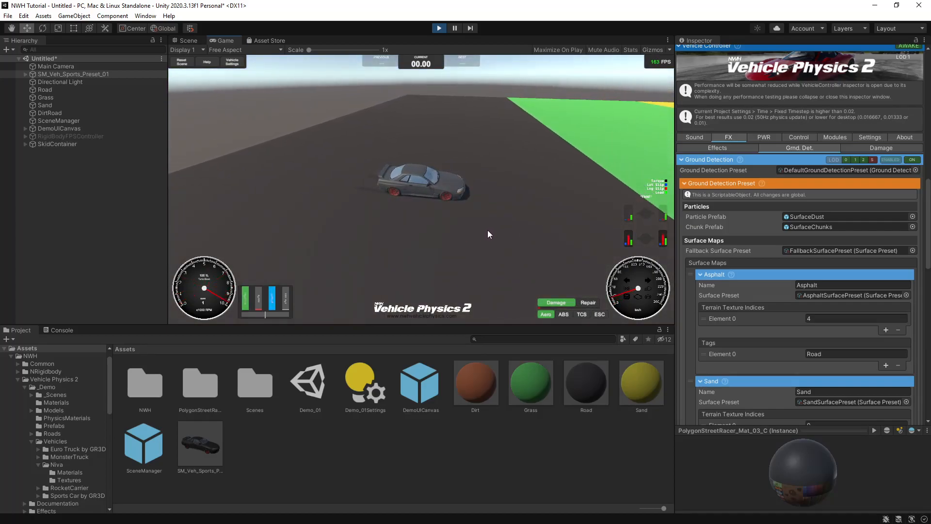
Drive the car across the grass, sand and dirt planes and back, checking the skid marks and dust on each surface.
key("a")
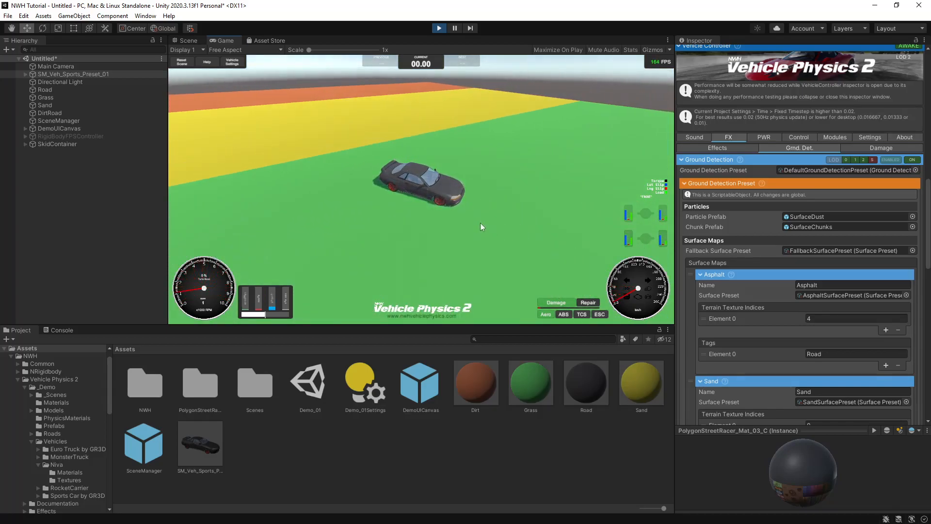
key("w")
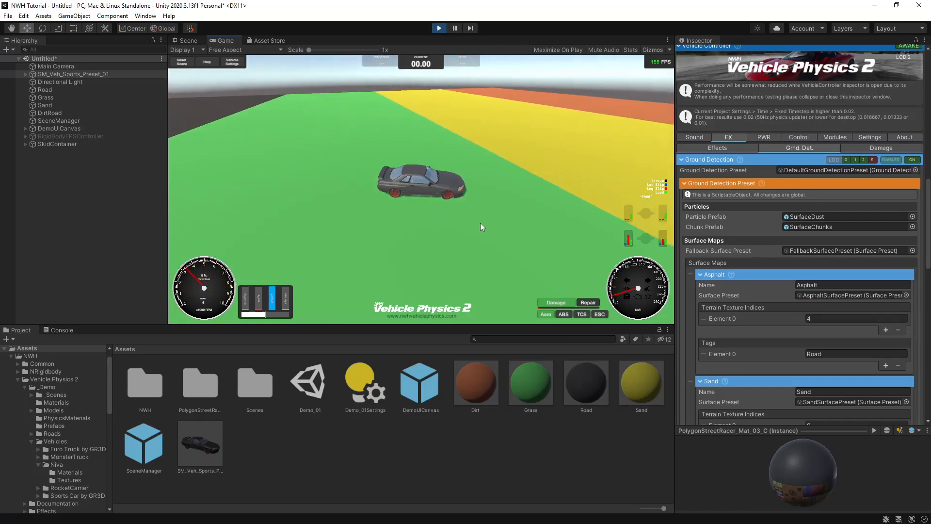
key("w")
key("d")
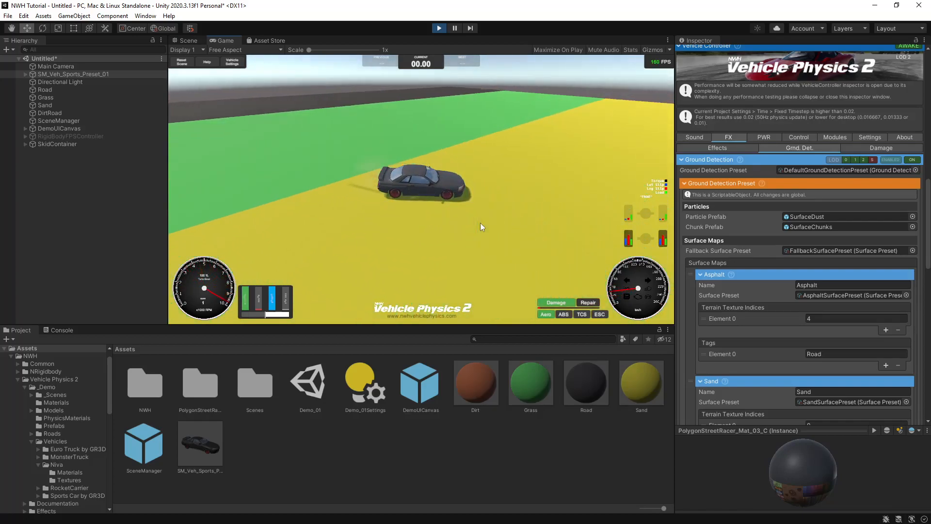
key("w")
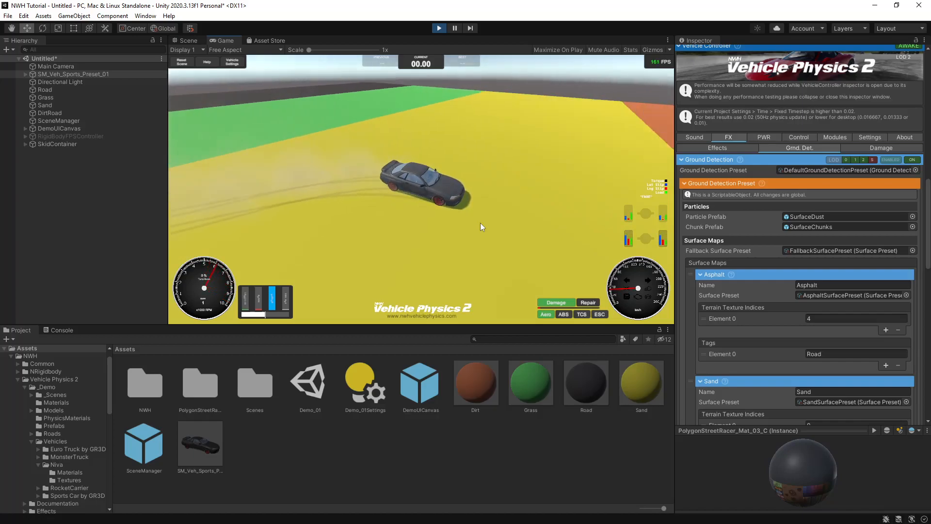
key("w")
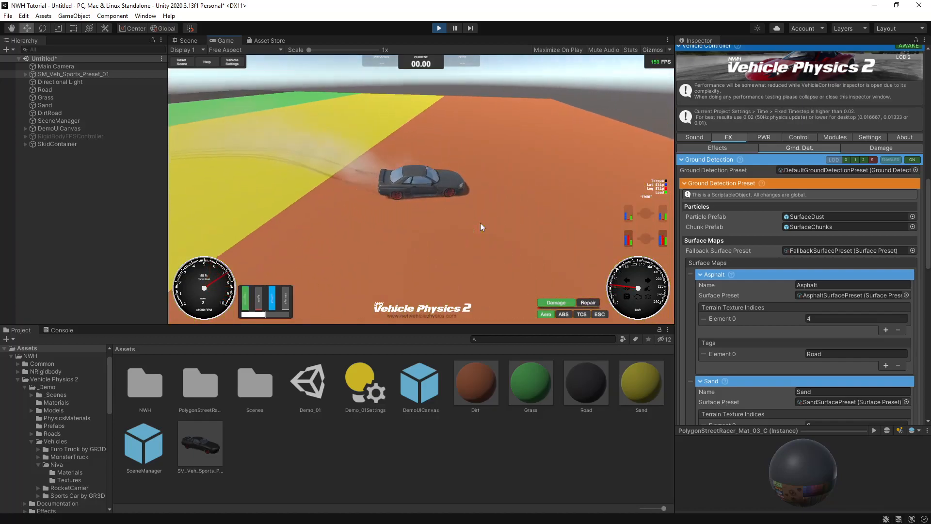
key("w")
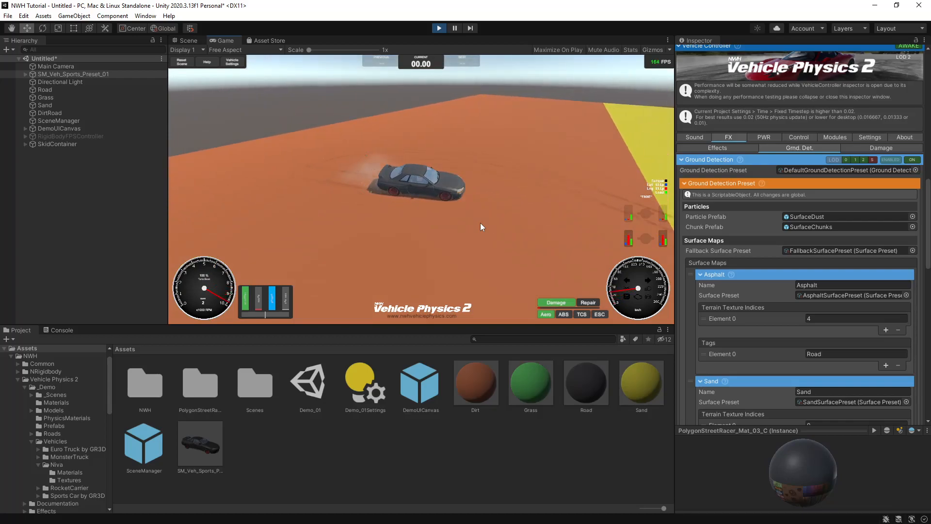
key("d")
key("w")
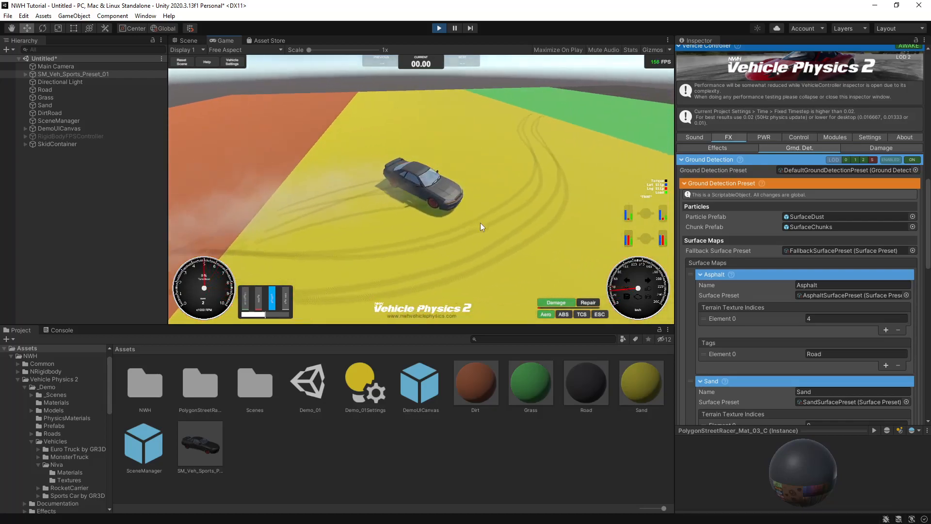
key("a")
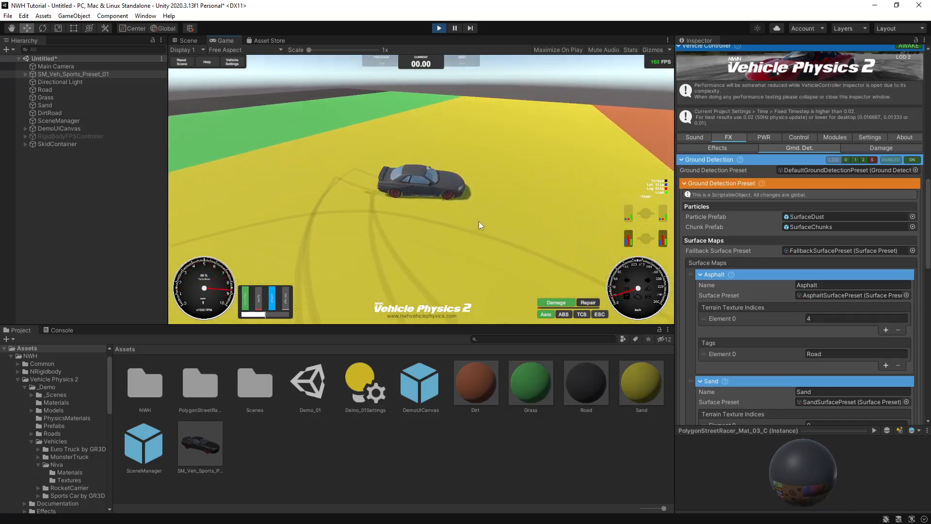
key("d")
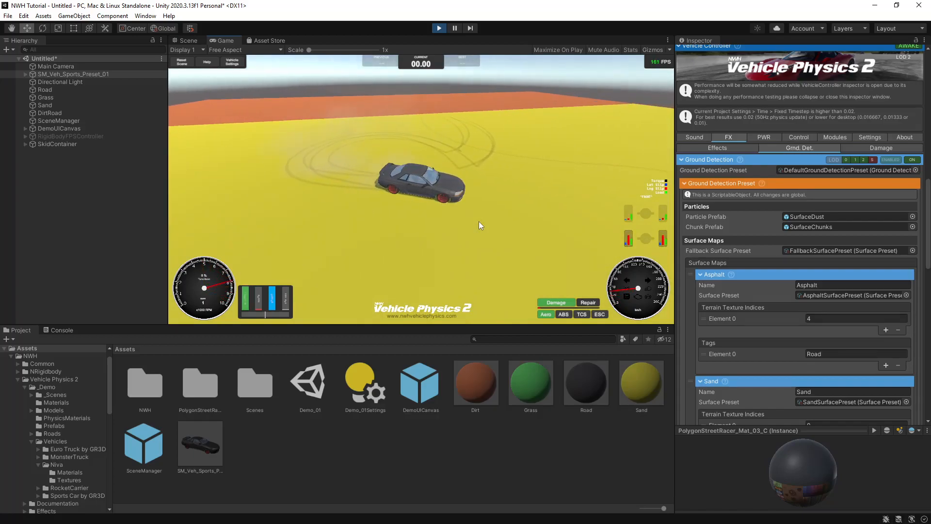
key("w")
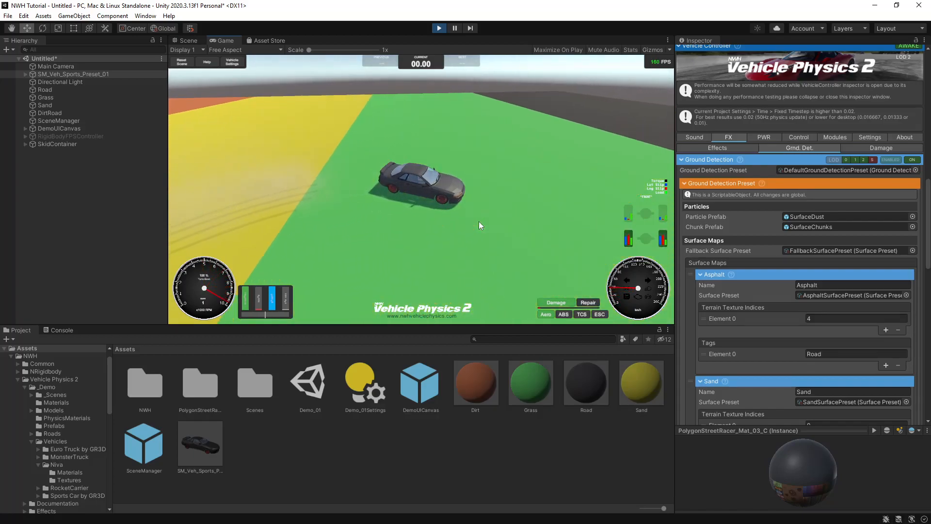
key("a")
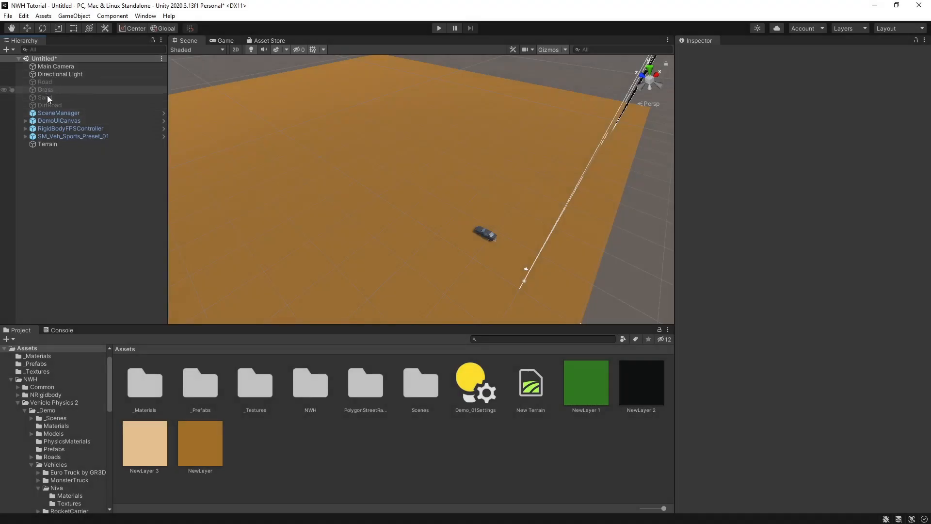
Examine the terrain texture indices of every surface map in the ground detection preset of SM_Veh_Sports_Preset_01.
left_click(63, 136)
scroll(747, 283, "down", 10)
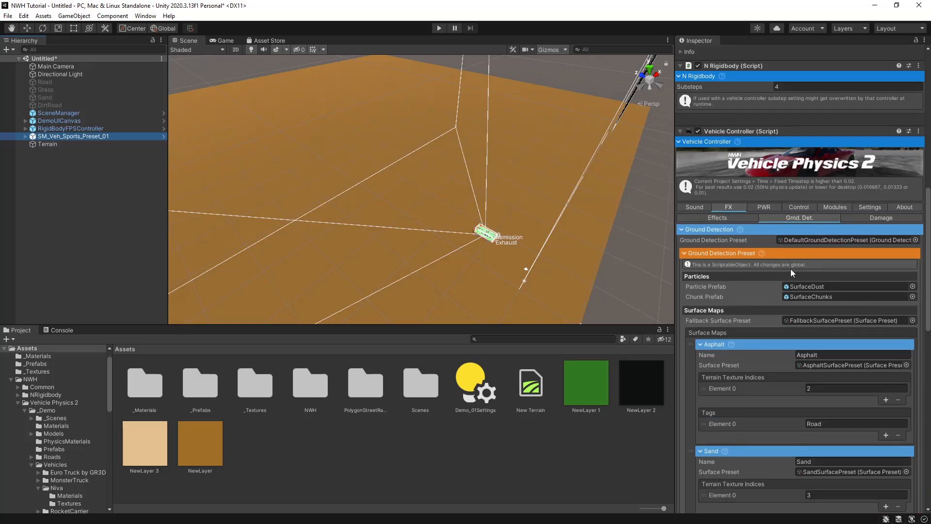
scroll(798, 284, "down", 3)
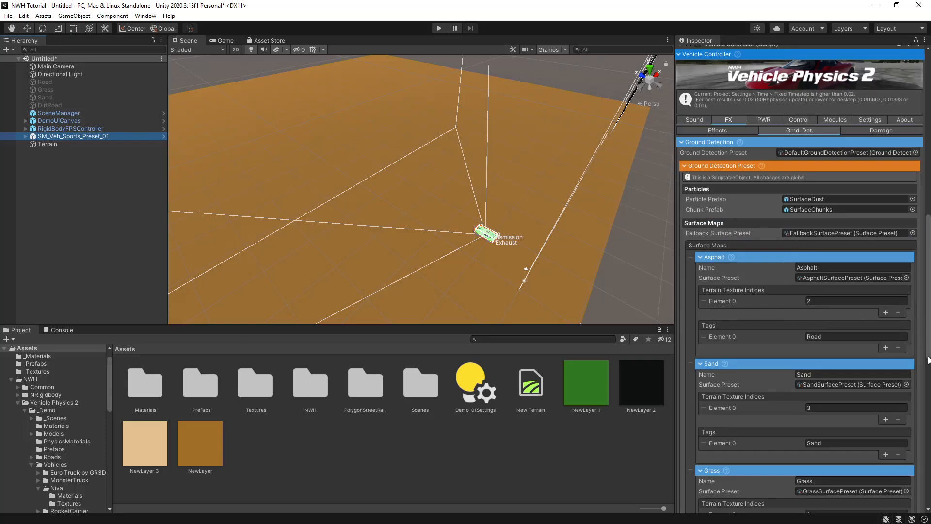
left_click_drag(927, 342, 926, 406)
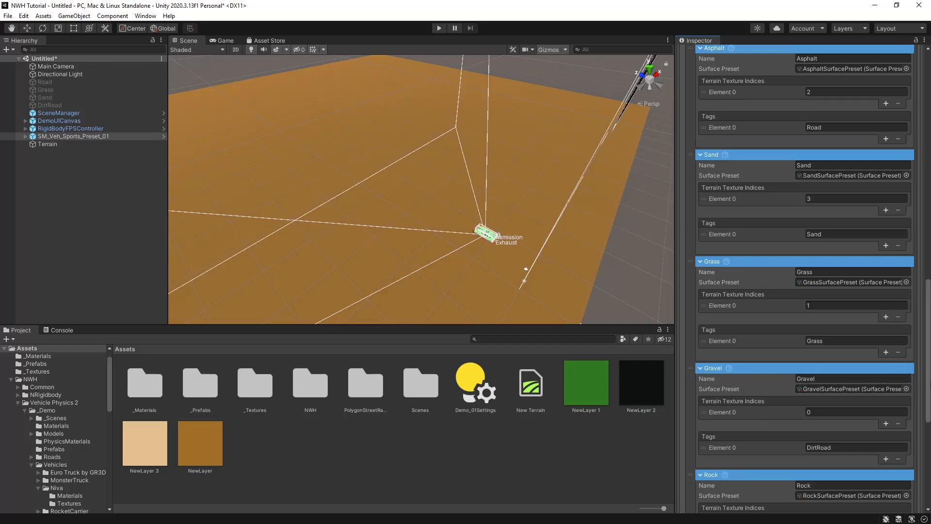
left_click_drag(927, 382, 927, 376)
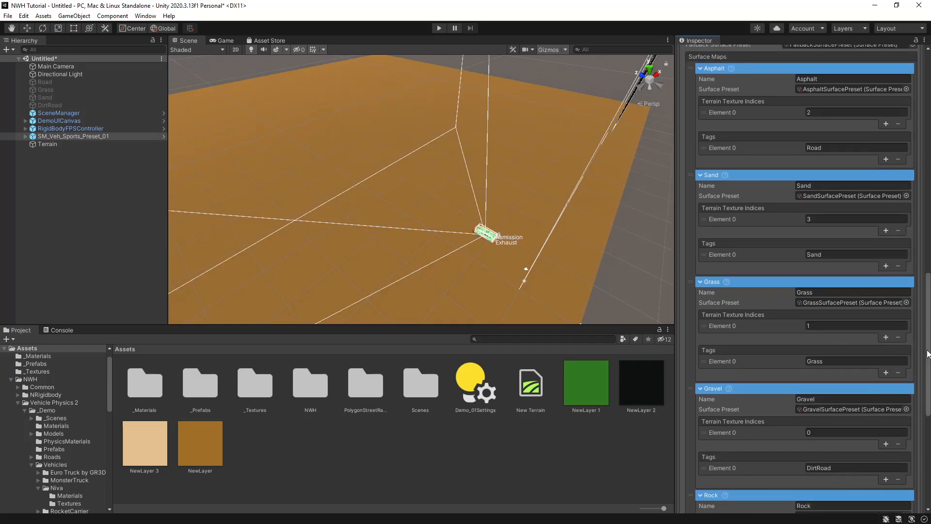
scroll(818, 172, "up", 3)
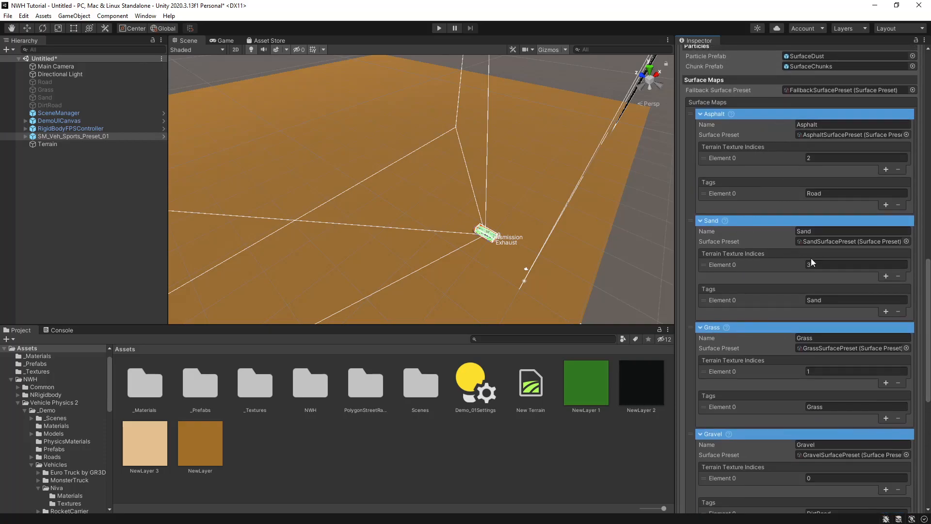
scroll(811, 258, "down", 6)
scroll(902, 385, "down", 1)
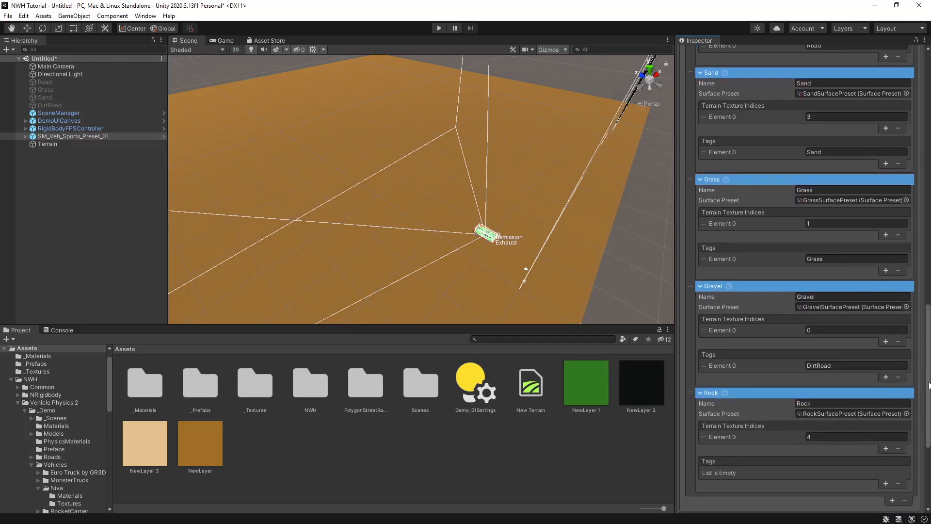
scroll(930, 381, "up", 1)
scroll(930, 381, "up", 1)
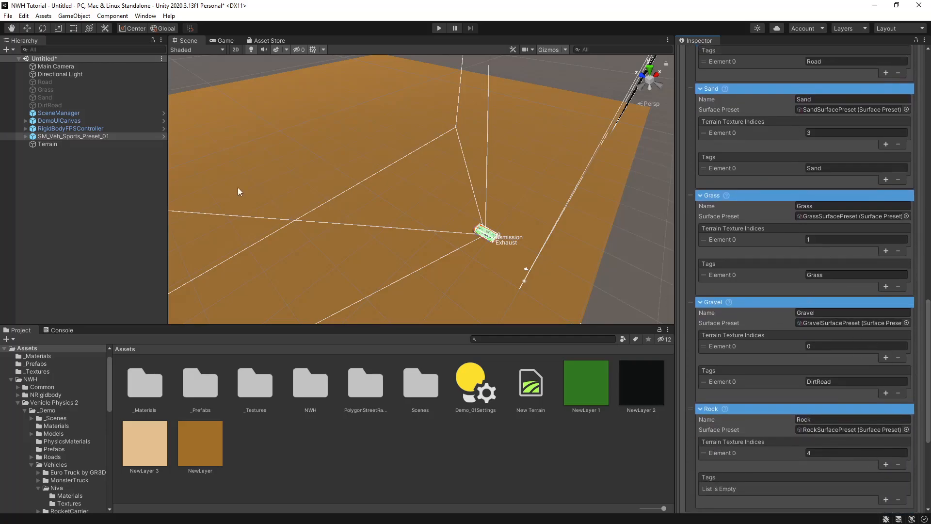
Paint a green NewLayer 1 patch, a black NewLayer 2 patch and a sand-coloured NewLayer 3 patch on the Terrain.
left_click(63, 145)
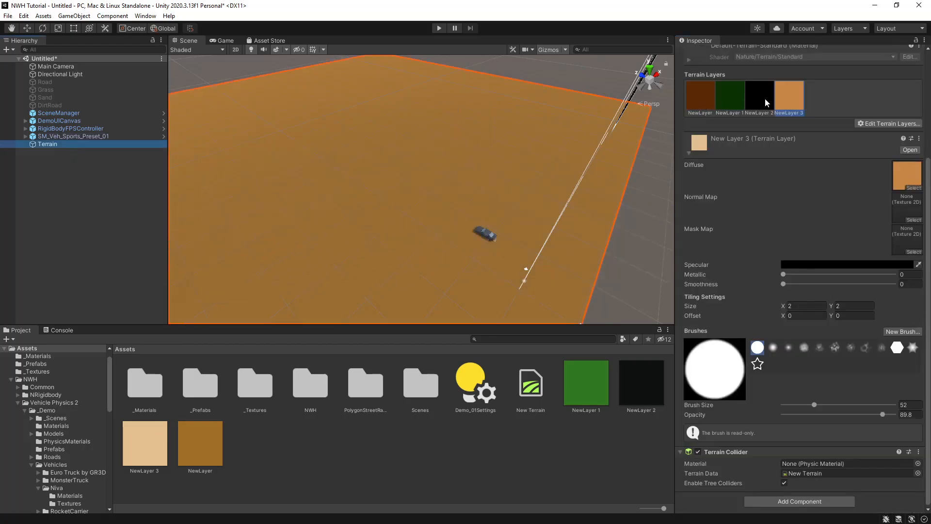
left_click(703, 97)
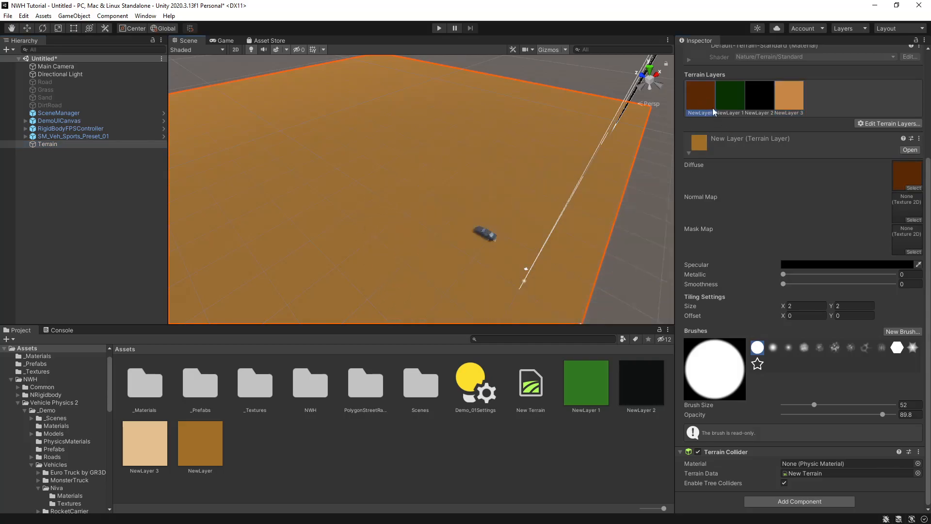
left_click(726, 97)
left_click_drag(442, 161, 448, 163)
left_click(762, 98)
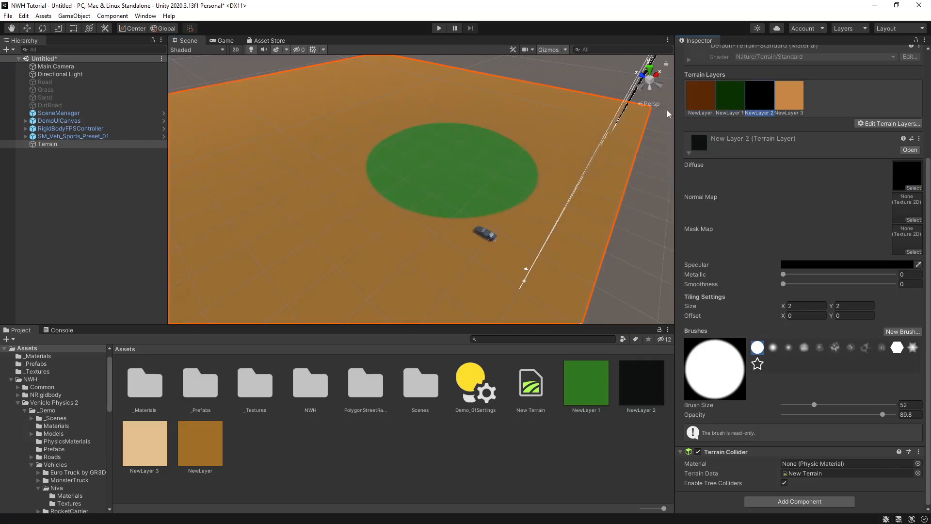
left_click_drag(347, 197, 338, 204)
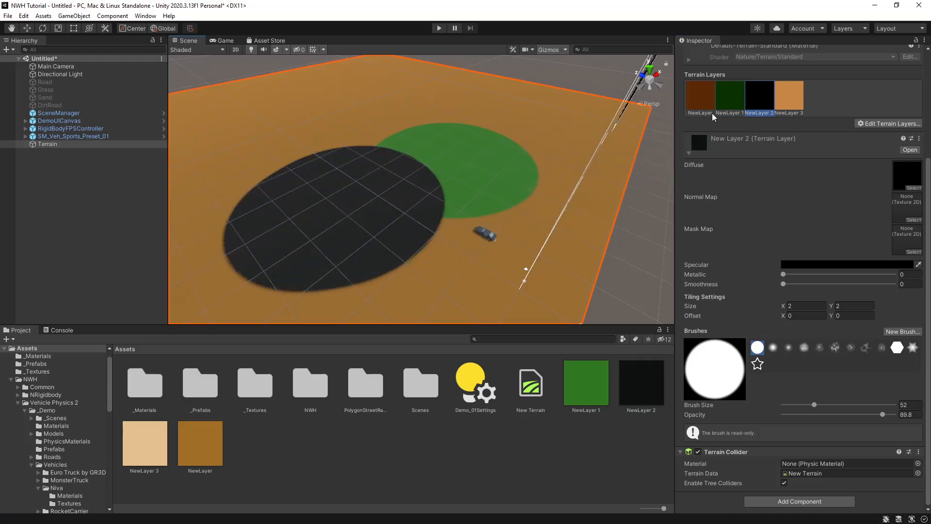
left_click(789, 97)
left_click_drag(353, 128, 359, 127)
Run the scene, walk to the sports car, enter it and start driving over the dirt toward the painted patches.
left_click(440, 29)
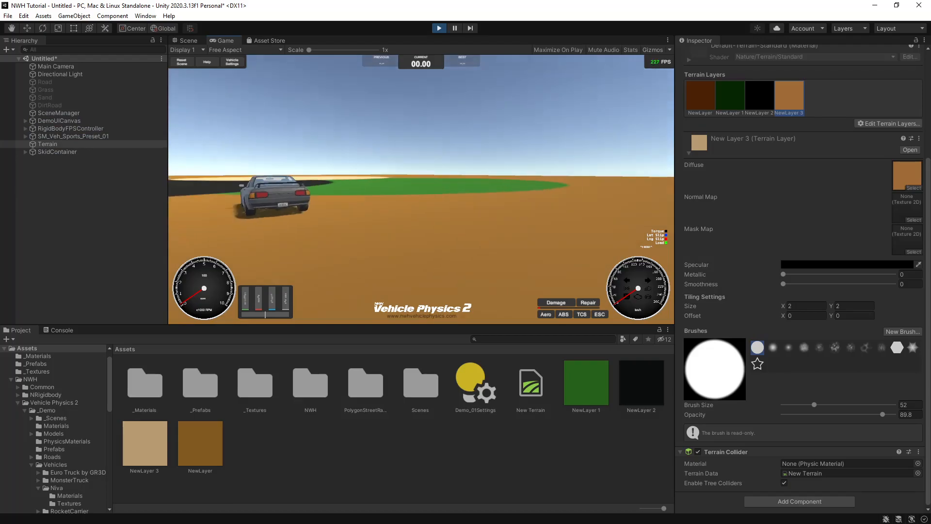
key("w")
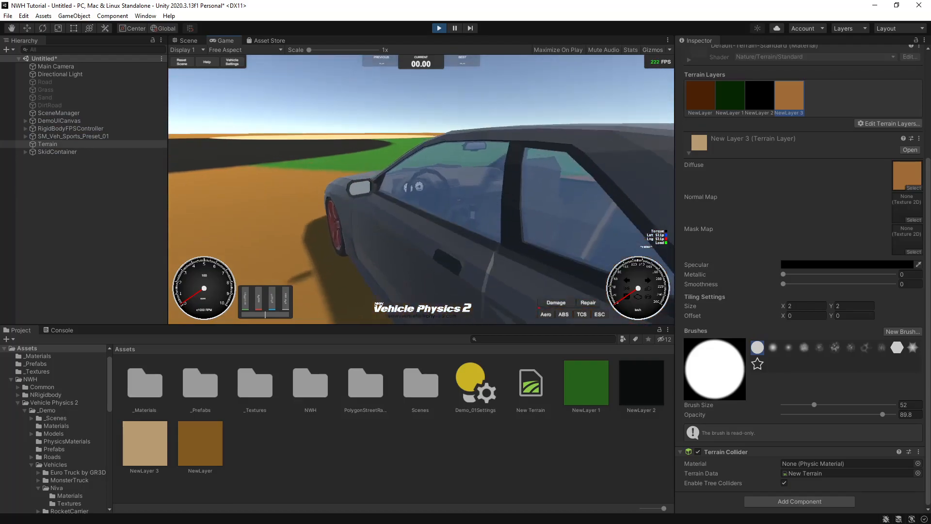
key("v")
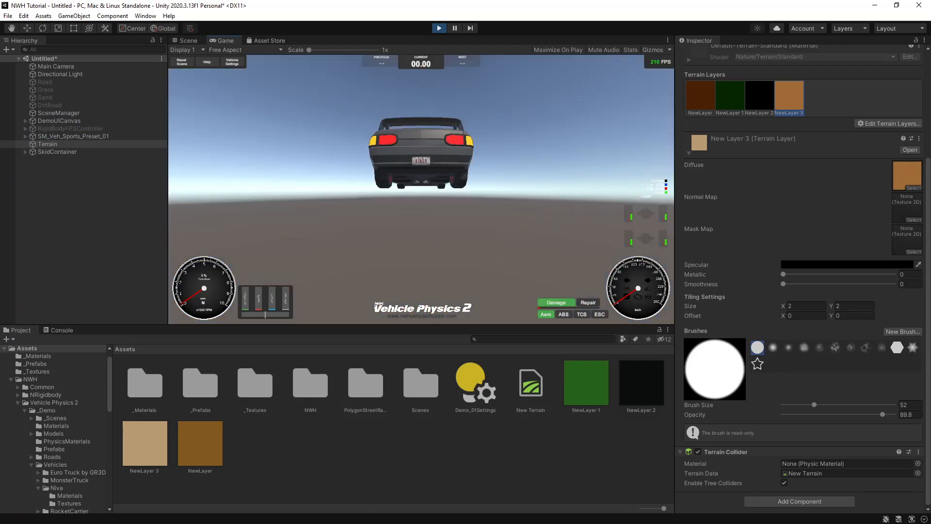
left_click_drag(394, 169, 329, 209)
key("w")
key("w")
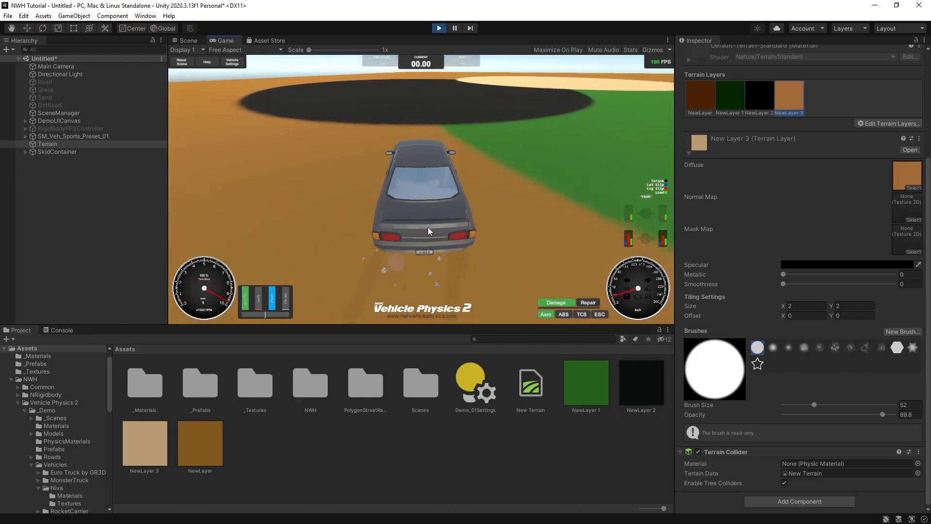
Drive the car across the black and green terrain patches, checking the skid marks and particles on each layer.
key("d")
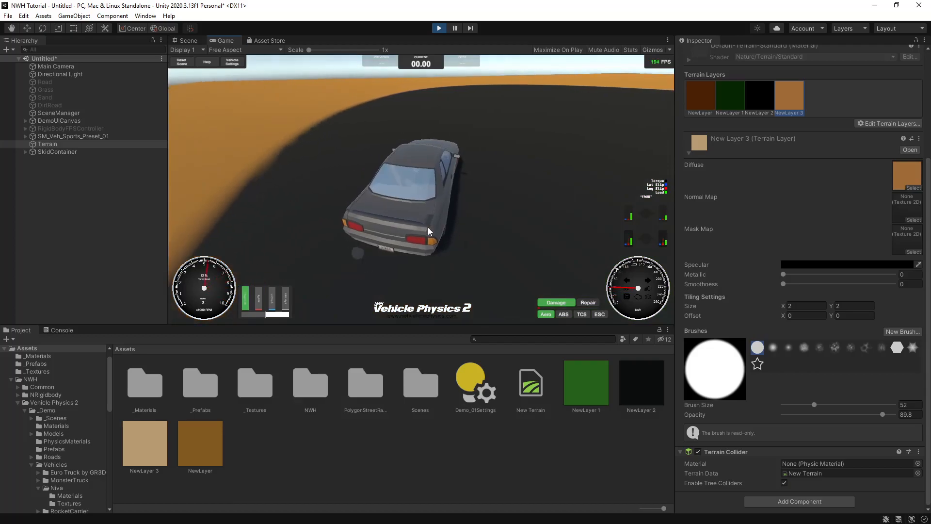
key("a")
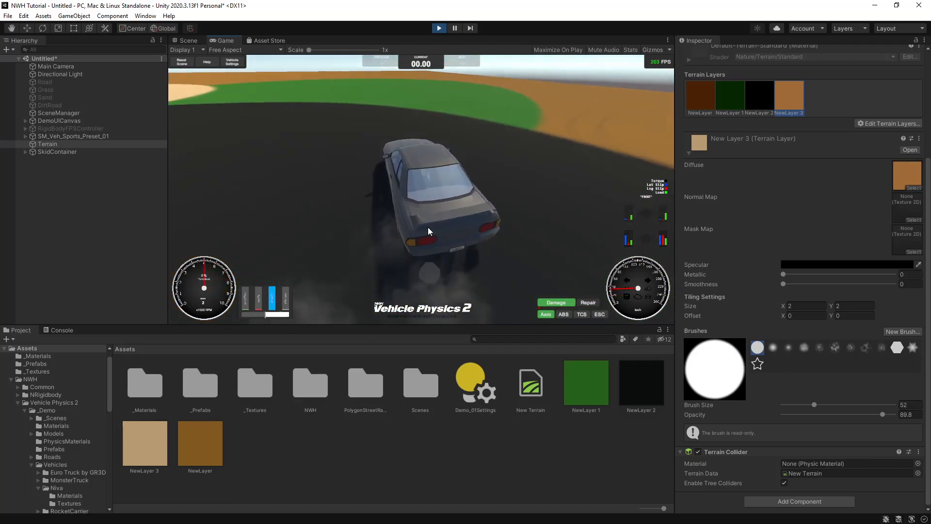
key("w")
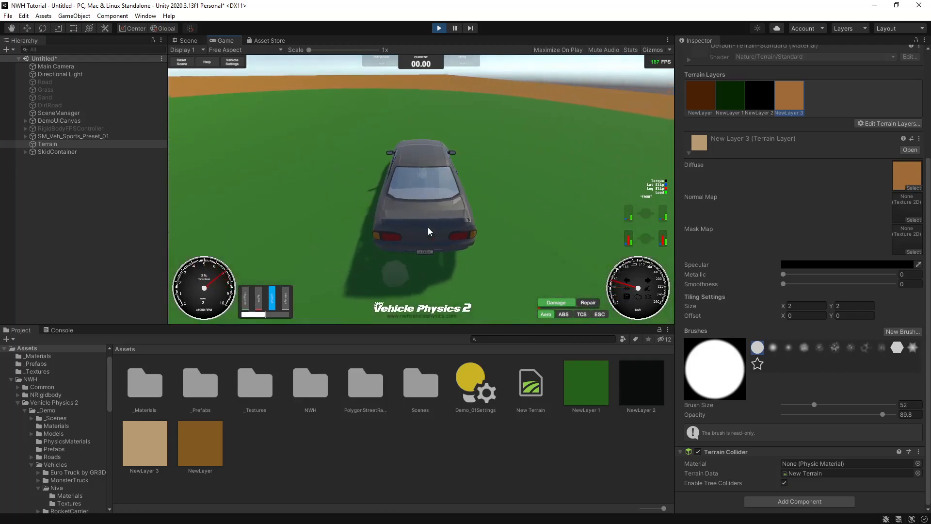
key("d")
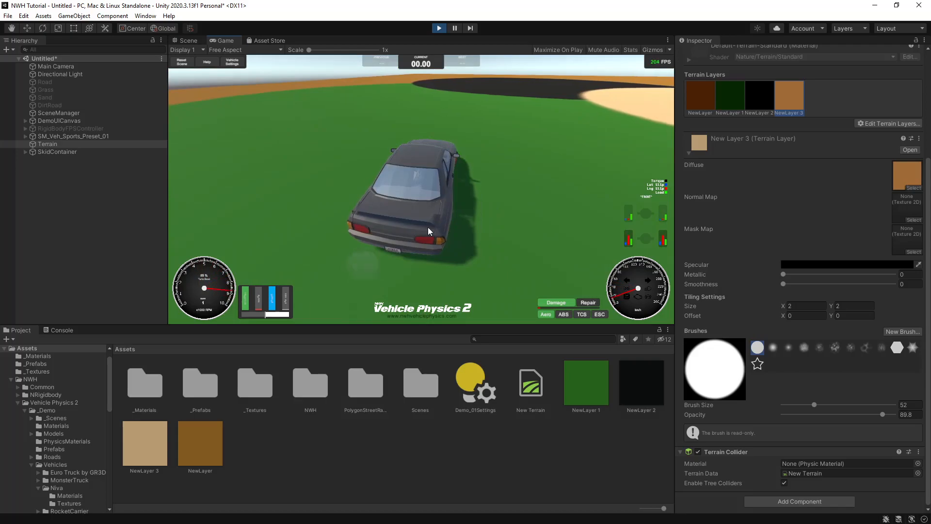
key("a")
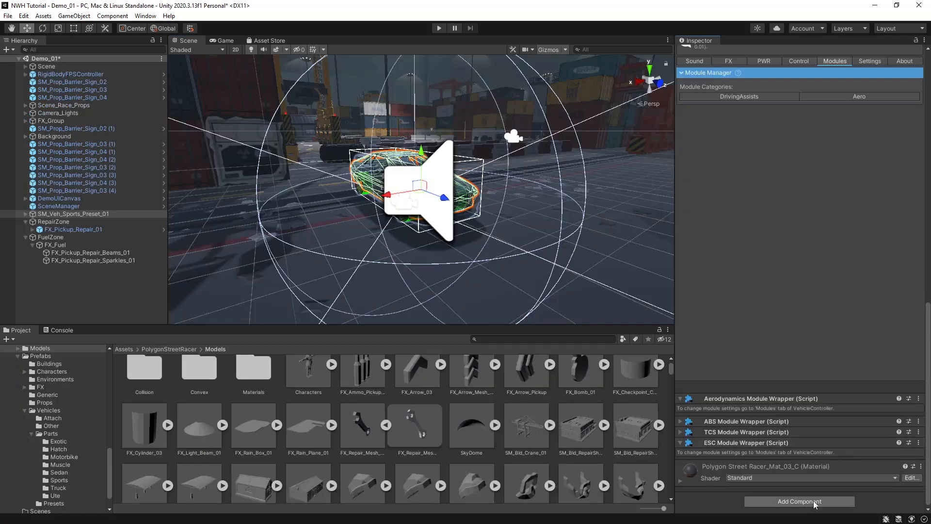
Add a Fuel Module Wrapper component to SM_Veh_Sports_Preset_01 and set its fuel amount to 5.
scroll(822, 189, "up", 5)
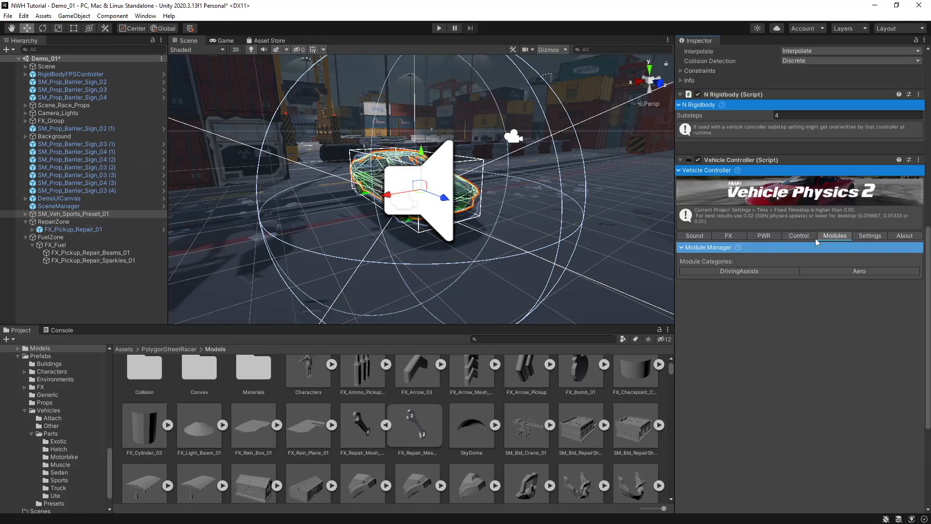
scroll(844, 340, "down", 5)
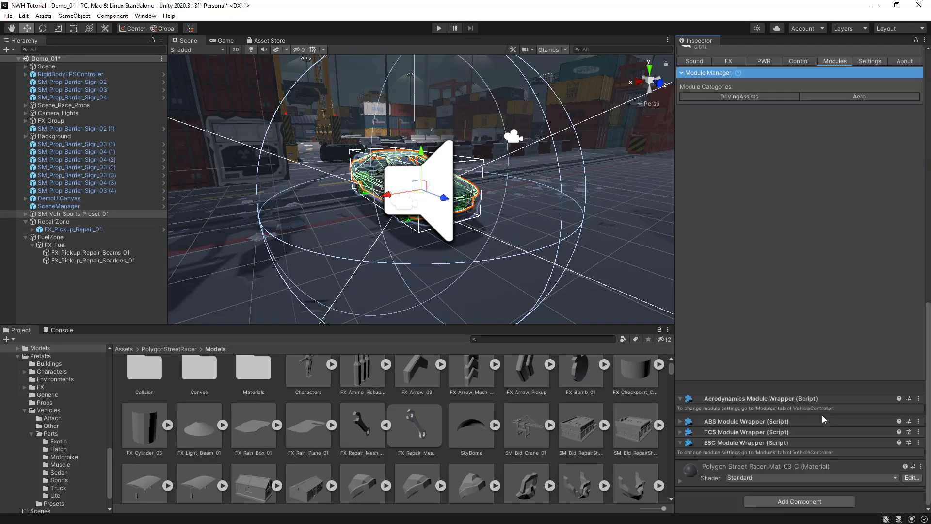
left_click(777, 503)
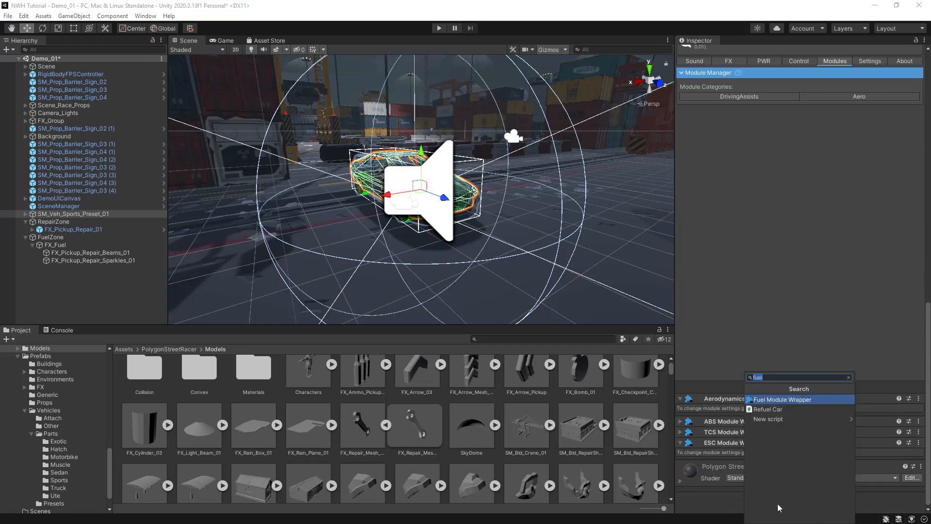
left_click(787, 400)
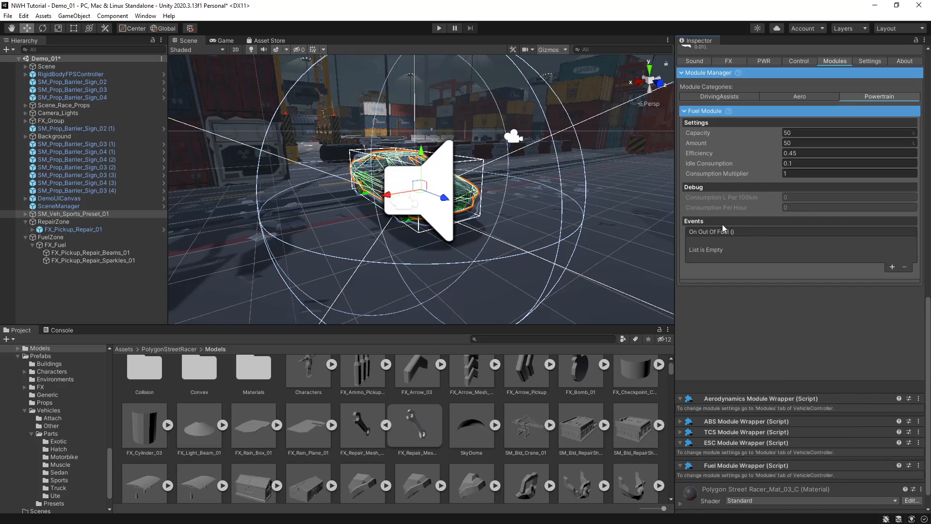
left_click(756, 142)
type("5")
Examine RepairZone and FuelZone in the scene, including their trigger box colliders, attached scripts and child particle effects.
left_click(54, 222)
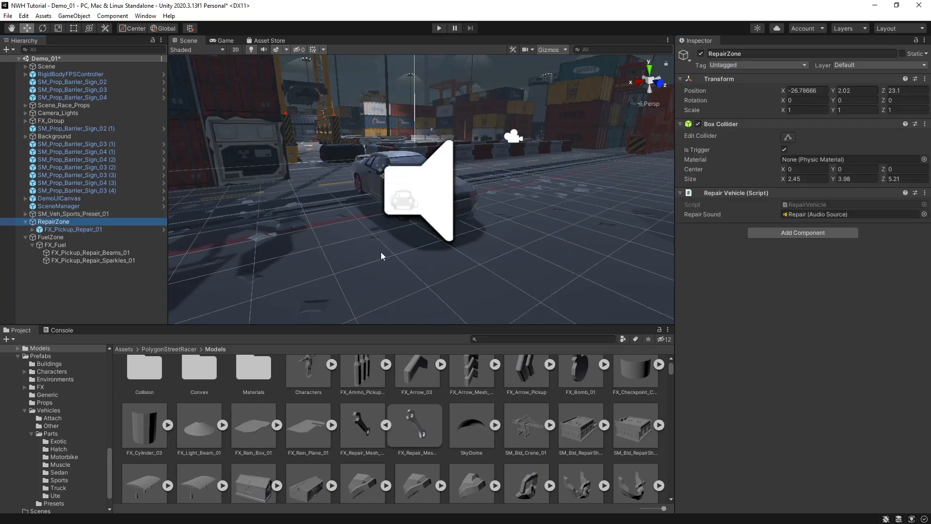
key("f")
key("w")
right_click_drag(374, 251, 500, 249)
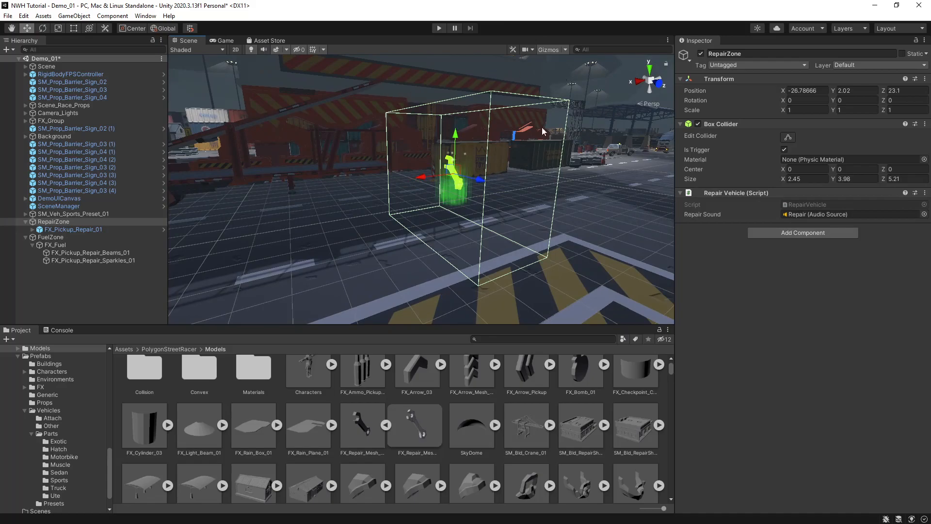
left_click(57, 230)
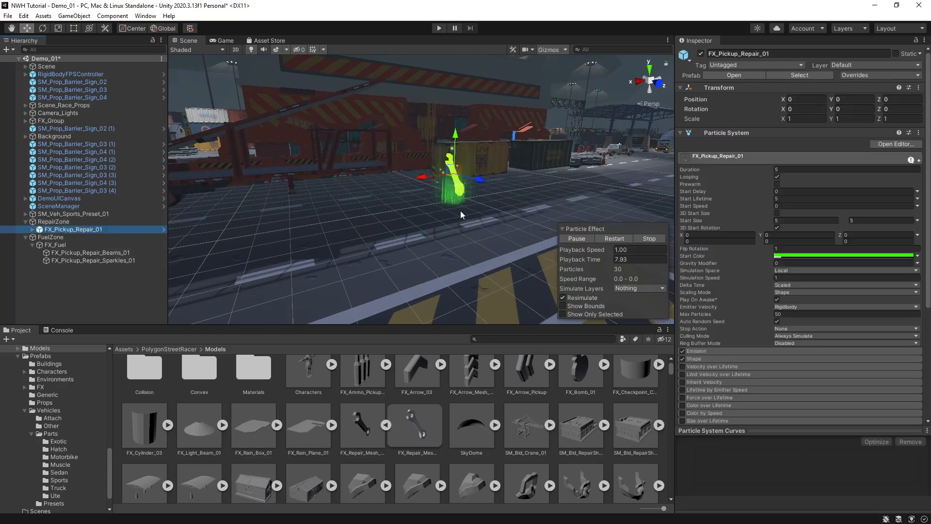
left_click(51, 237)
key("f")
mouse_move(403, 212)
right_mouse_down()
mouse_move(385, 174)
mouse_move(392, 203)
right_mouse_up()
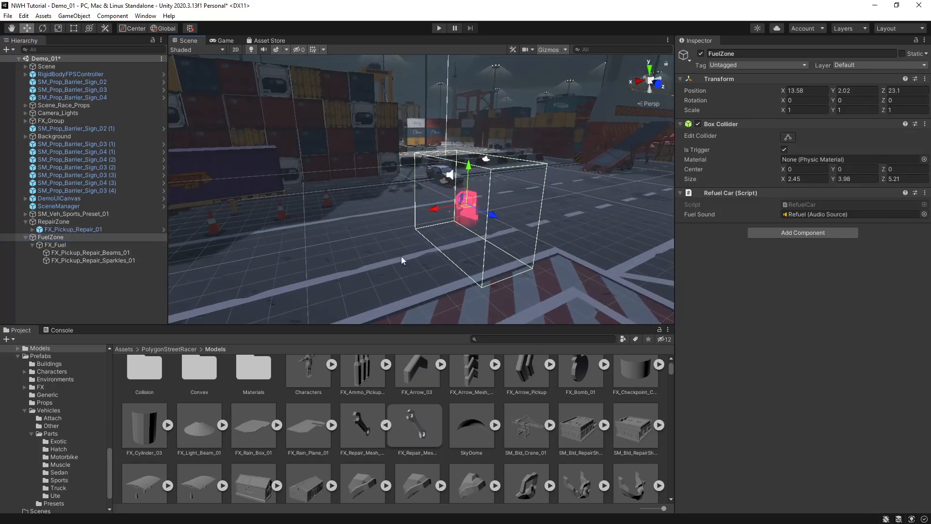
left_click(52, 246)
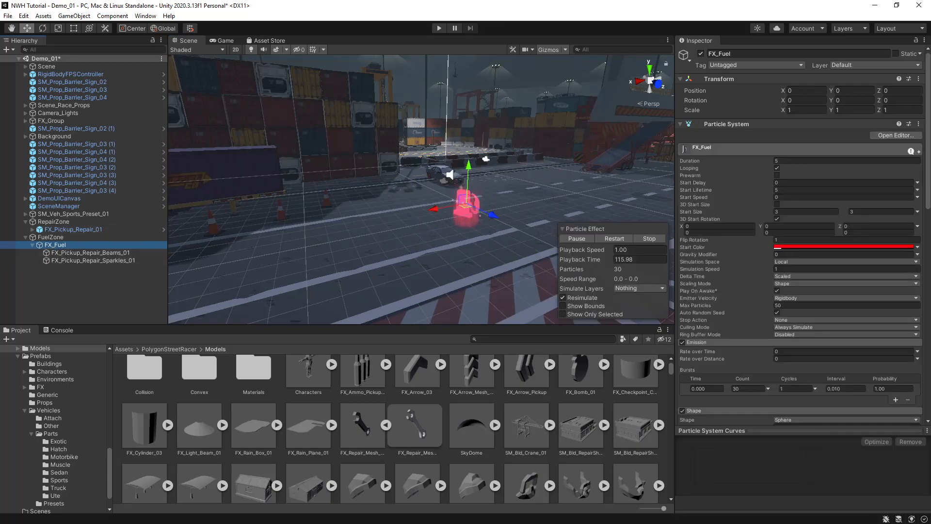
Switch to Visual Studio and read the OnTriggerEnter code of RepairVehicle.cs and RefuelCar.cs.
key("alt+Tab")
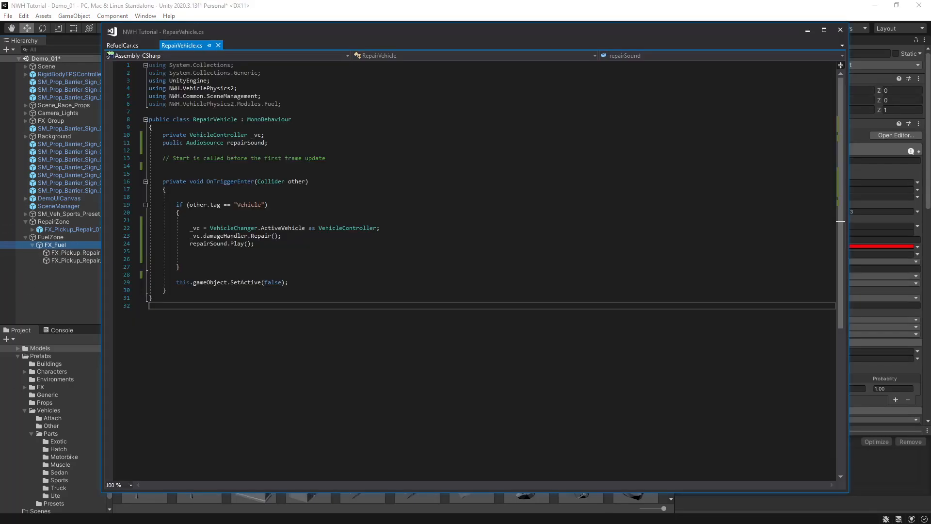
left_click(124, 48)
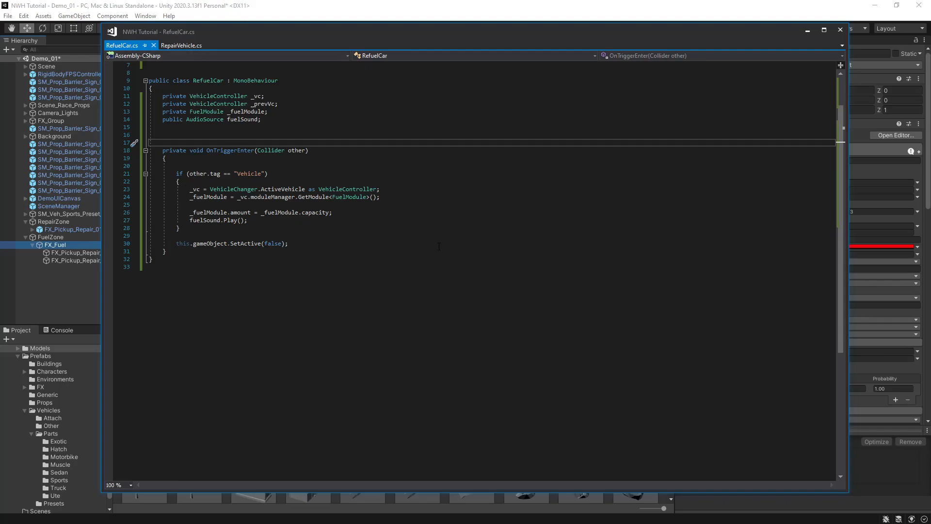
left_click(178, 43)
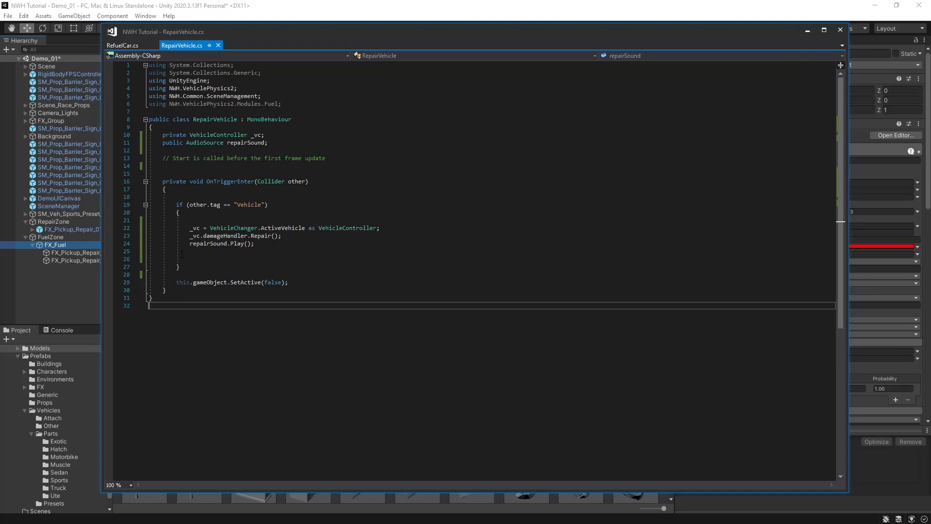
left_click(808, 31)
Run the Demo_01 scene and show the Fuel Module settings of SM_Veh_Sports_Preset_01 during play.
left_click(440, 28)
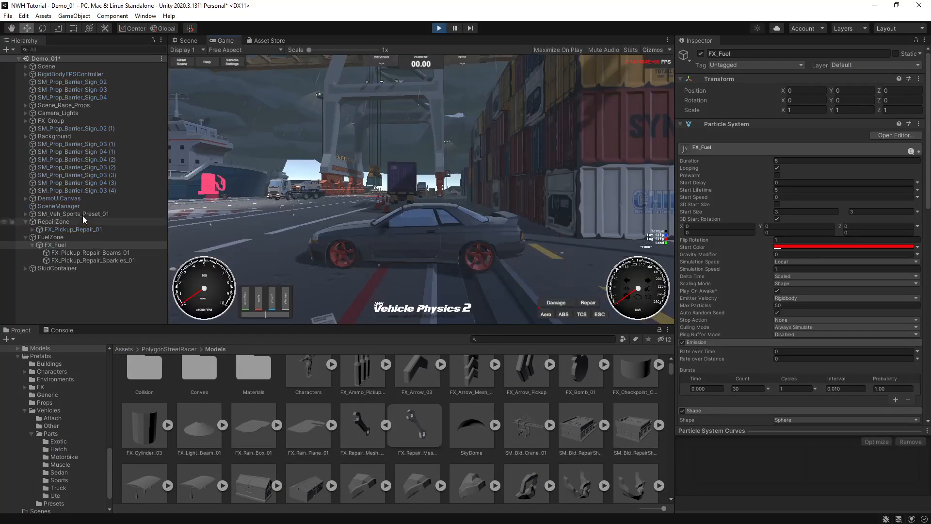
left_click(83, 214)
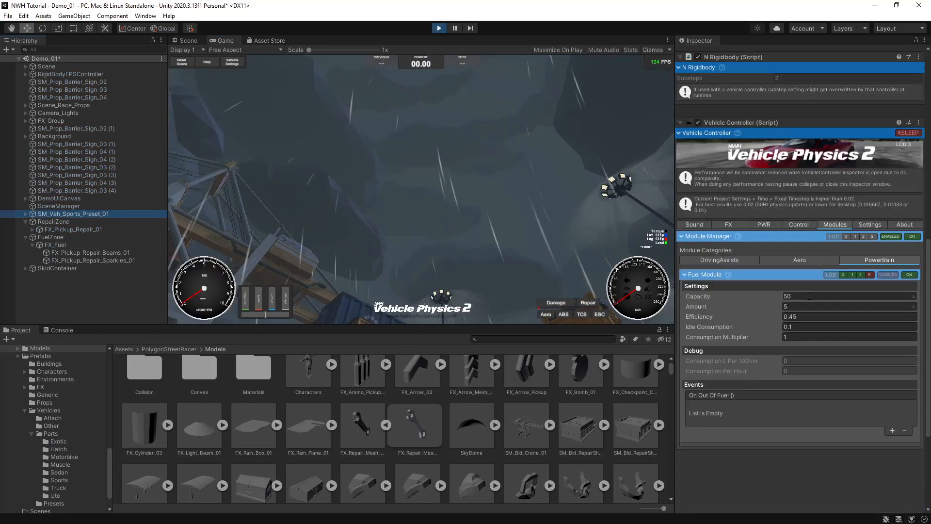
left_click(836, 225)
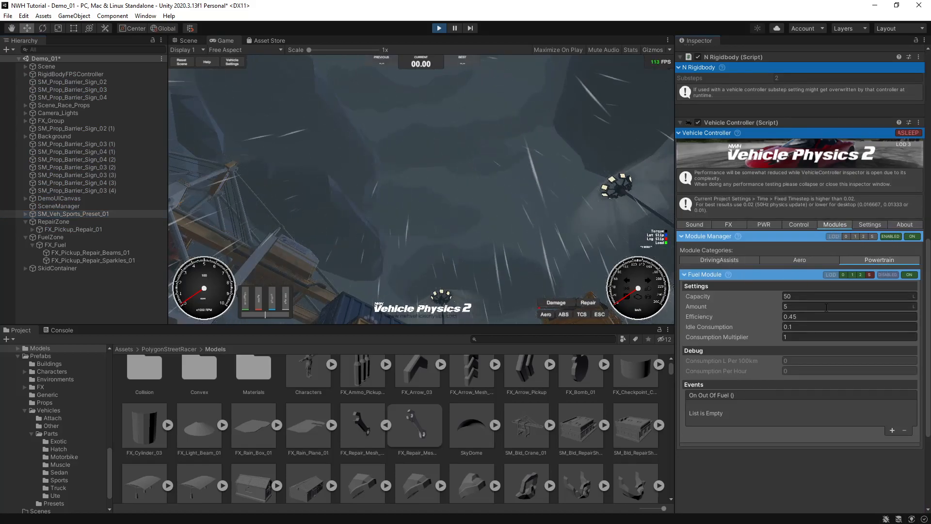
Walk to the car, enter it and drive through the red fuel pickup while watching the fuel amount.
left_click(301, 69)
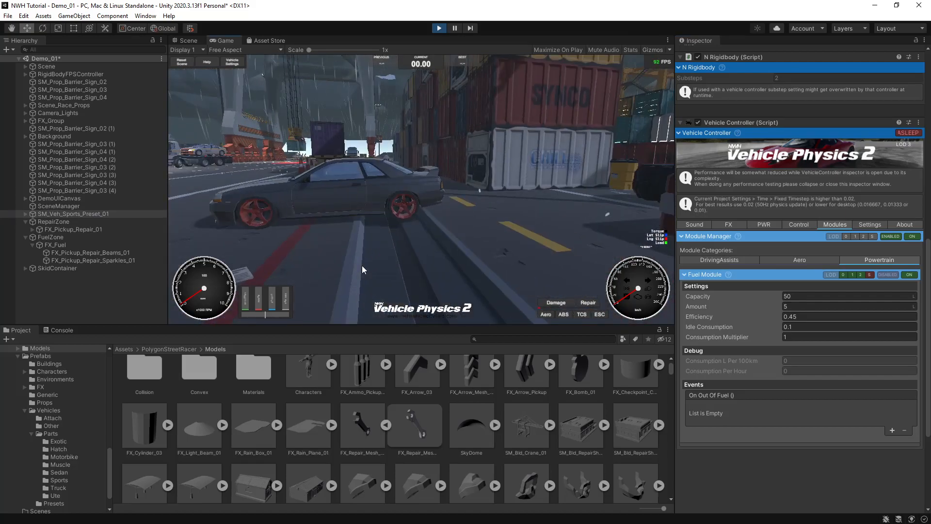
key("w")
key("v")
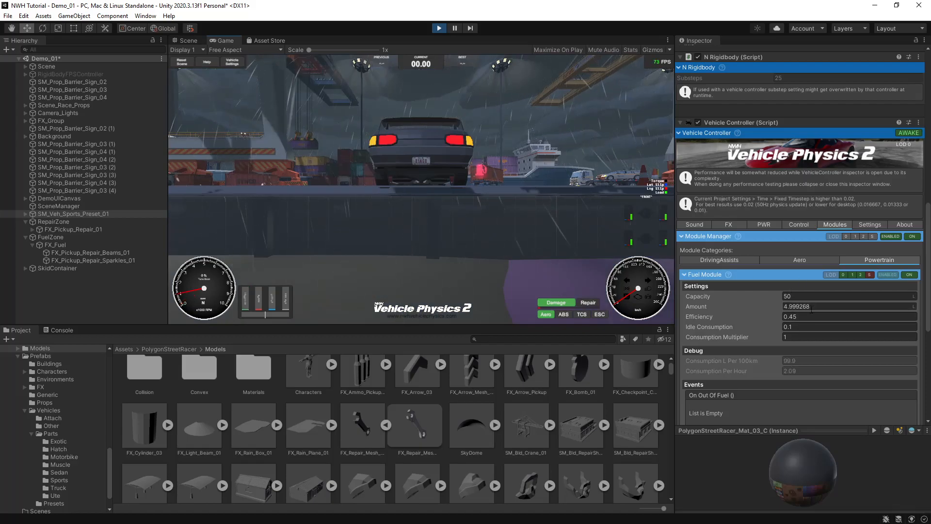
key("w")
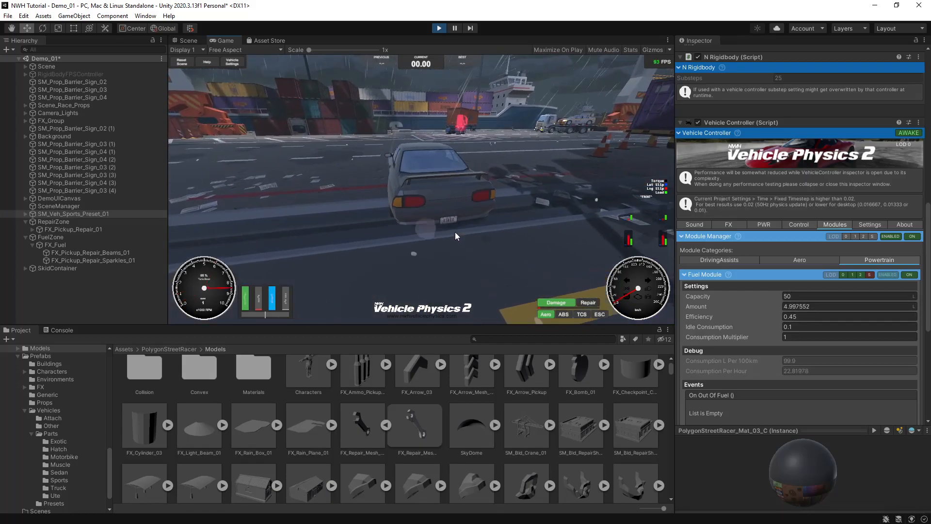
key("d")
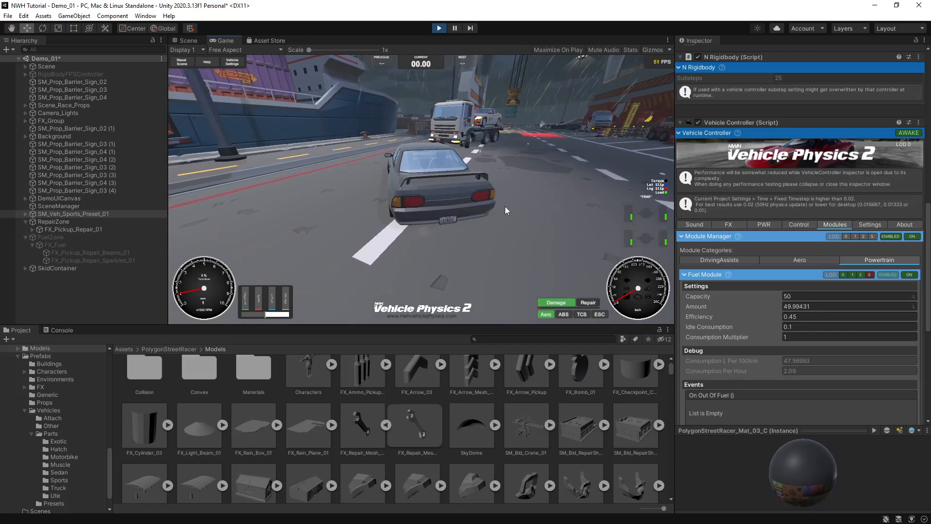
Drive the car past the white truck and across the dock toward the green repair pickup.
key("w")
key("d")
key("s")
key("a")
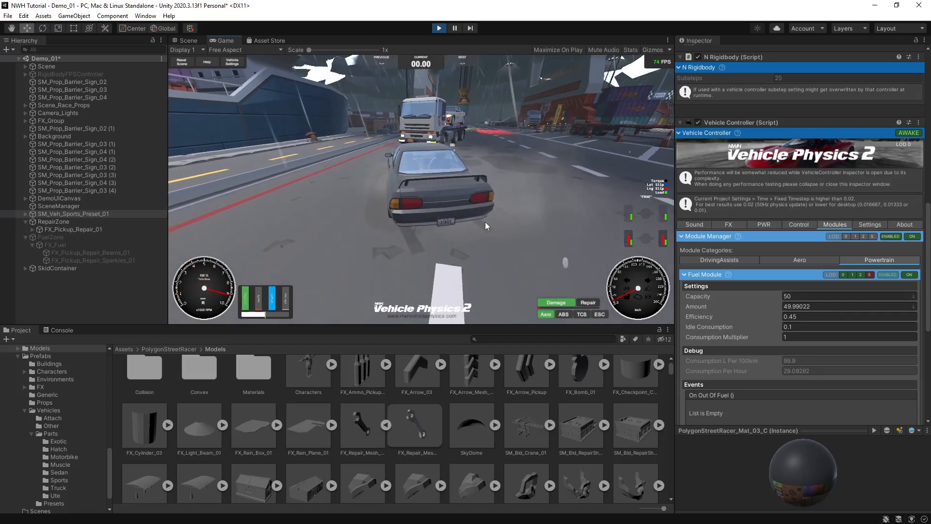
key("w")
key("d")
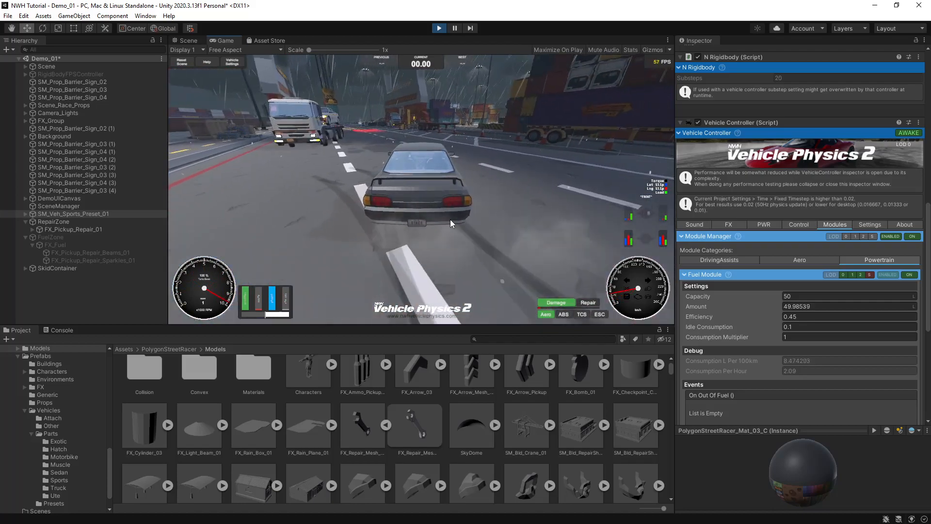
key("a")
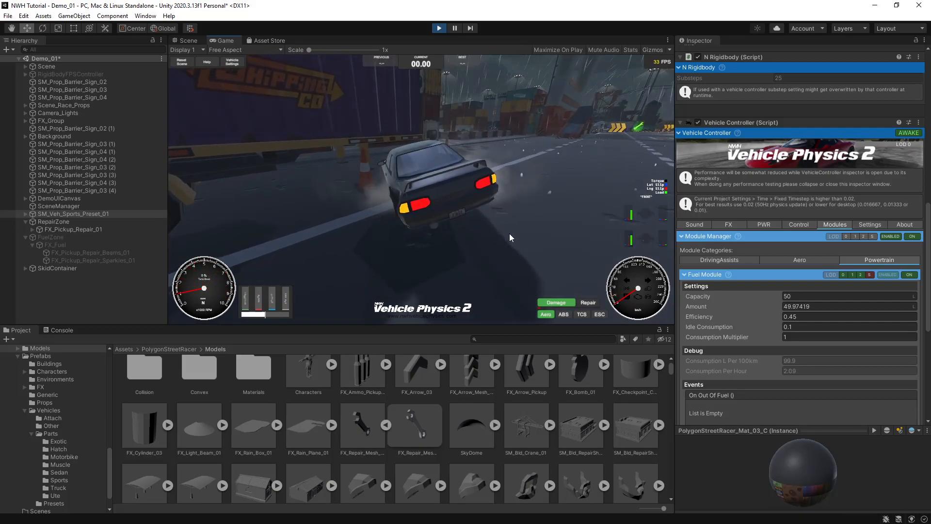
Drive on past the container trailer and orbit the camera around the car to view its bodywork.
key("s")
key("w")
key("d")
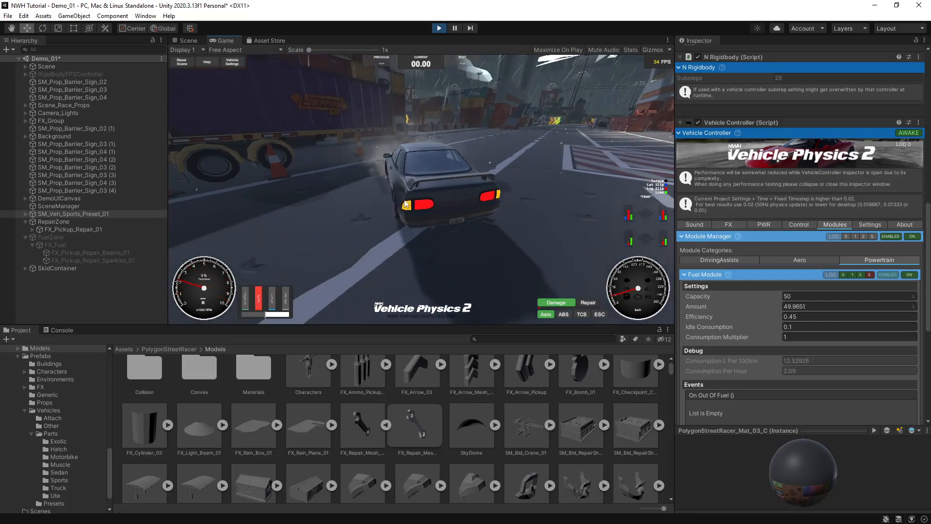
left_click_drag(432, 190, 430, 215)
key("w")
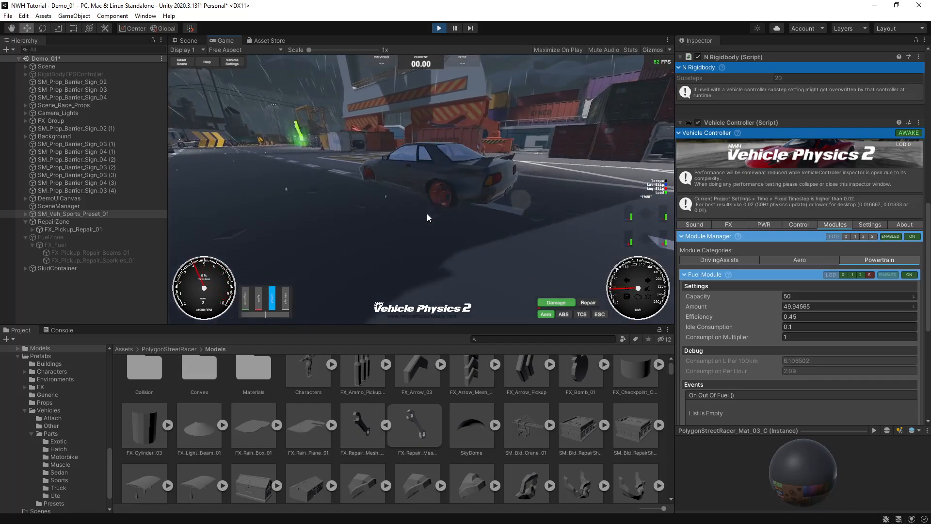
left_click_drag(452, 225, 361, 216)
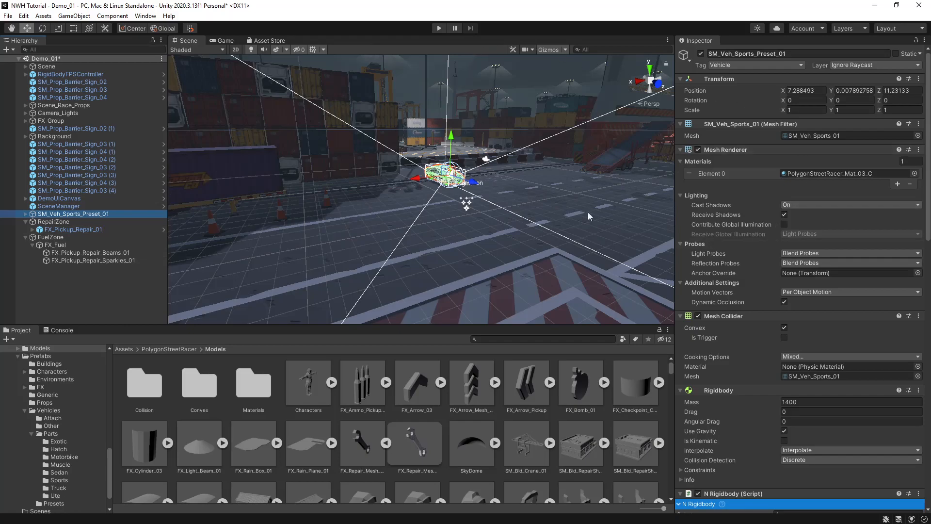
In the sports car's Damage Handler, set Damage Intensity to 0.2, Deformation Radius to 0.276 and Deformation Strength to 0.61.
key("Up")
key("Down")
scroll(836, 270, "down", 10)
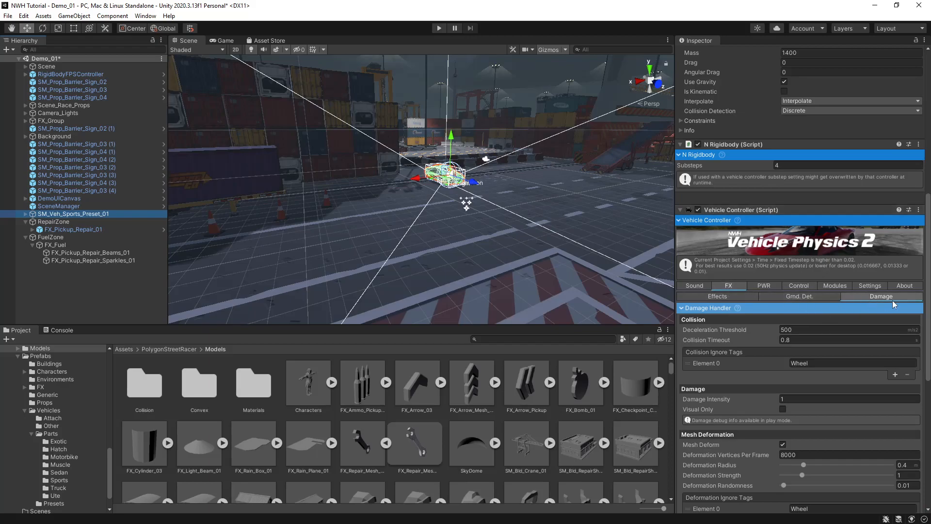
scroll(892, 310, "down", 3)
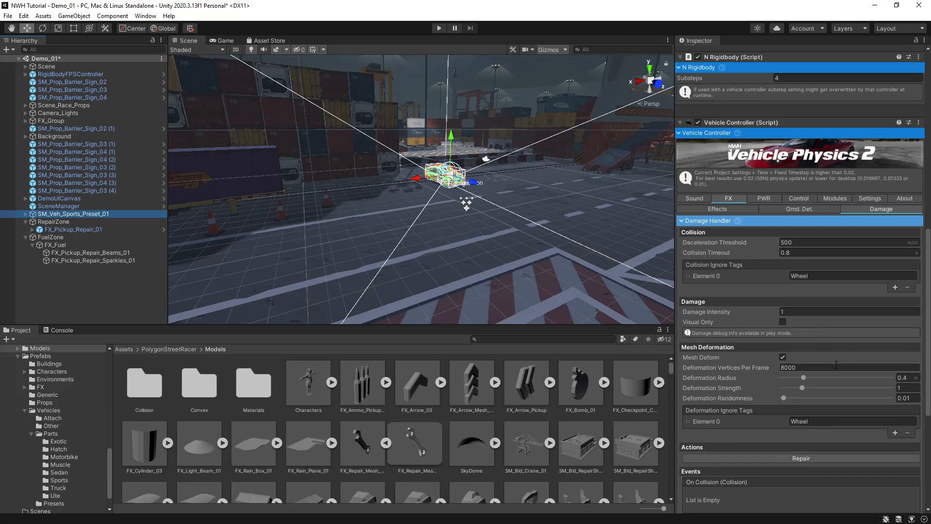
left_click(789, 313)
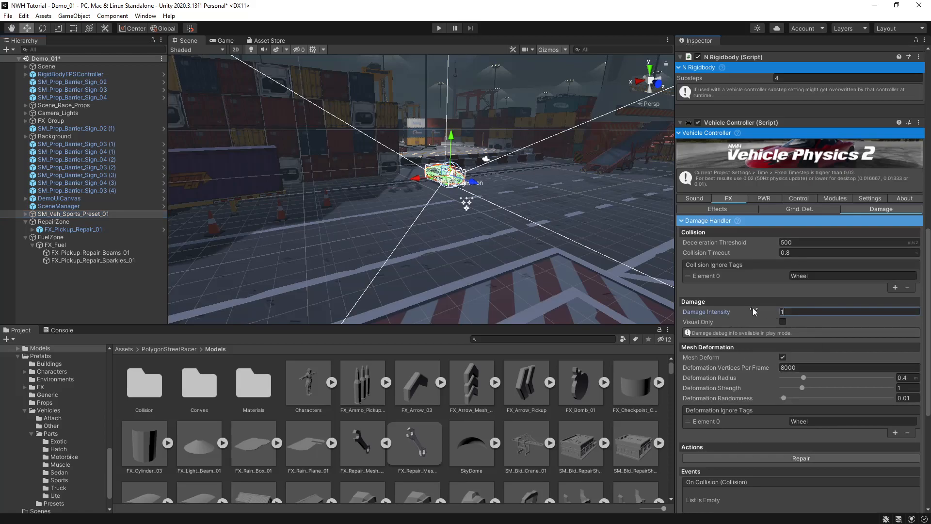
type("0.2")
left_click_drag(805, 378, 797, 388)
left_click(803, 388)
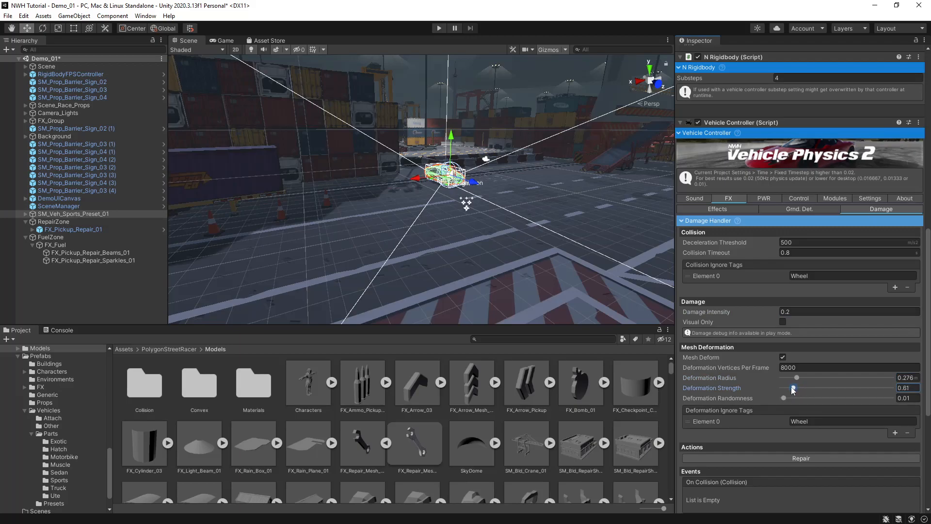
Run the scene, enter the sports car and accelerate across the dock toward the stacked containers.
left_click(437, 30)
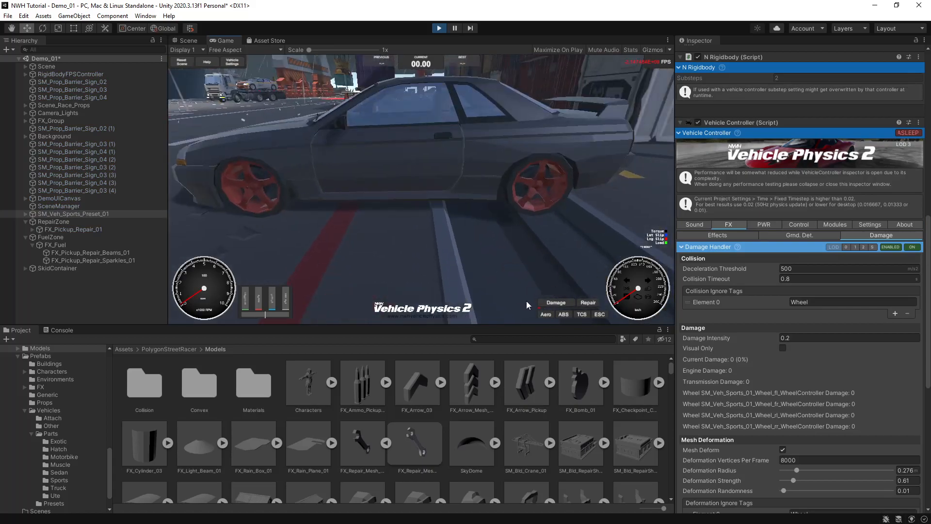
key("v")
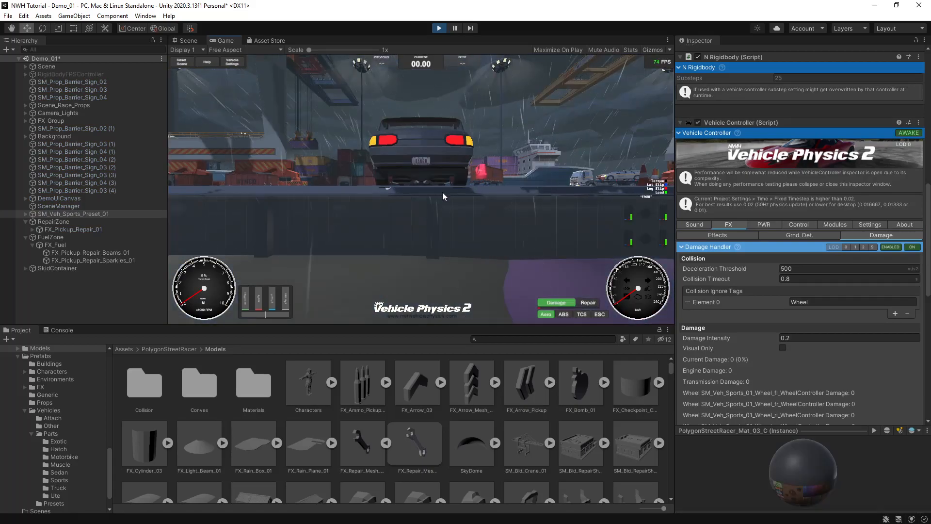
key("w")
key("w")
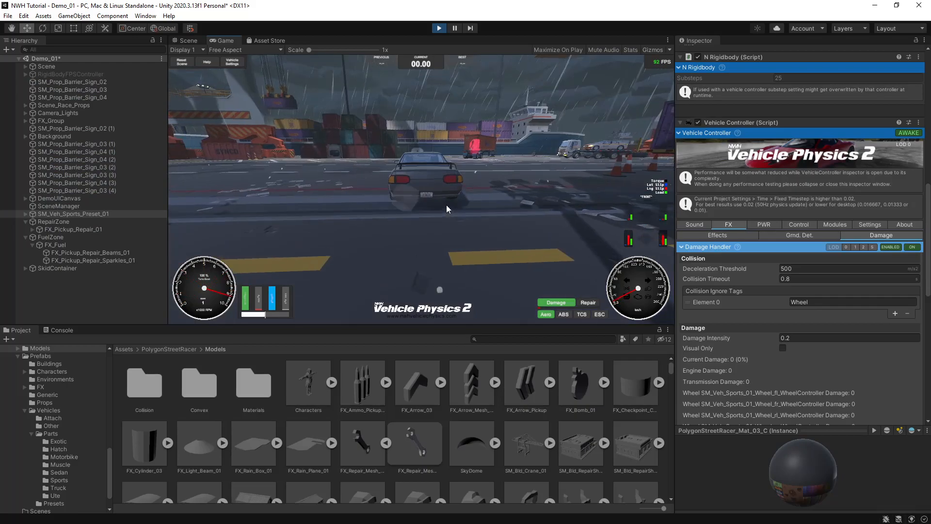
key("w")
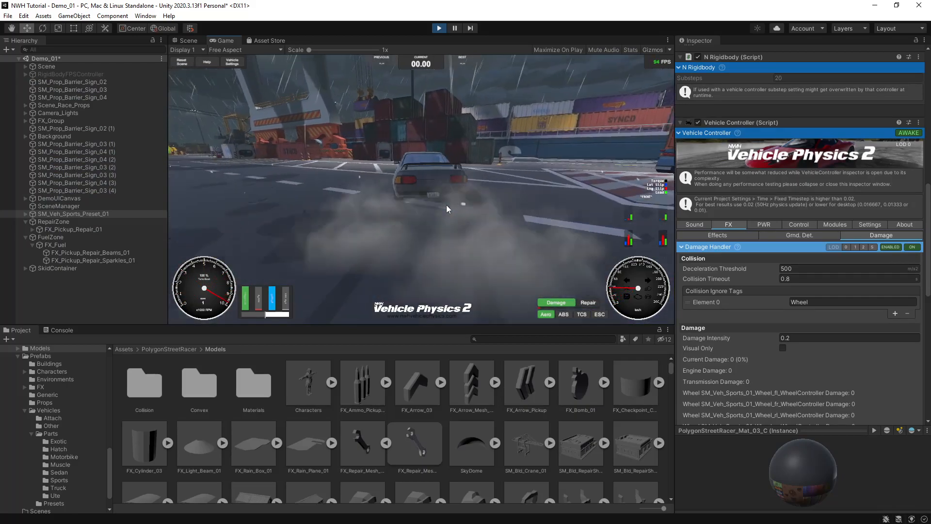
Collide the car with obstacles on the dock and inspect its front end and the Damage Handler's damage values.
key("a")
key("s")
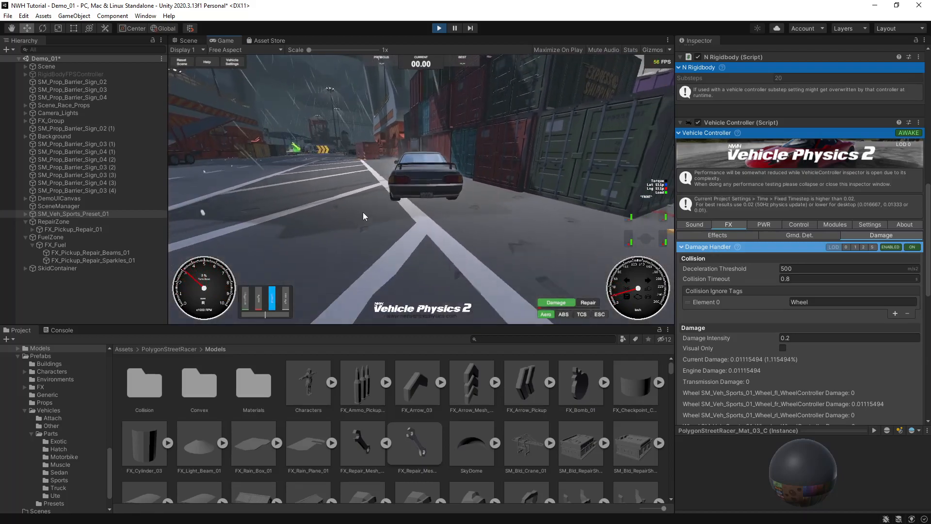
left_click_drag(365, 212, 613, 235)
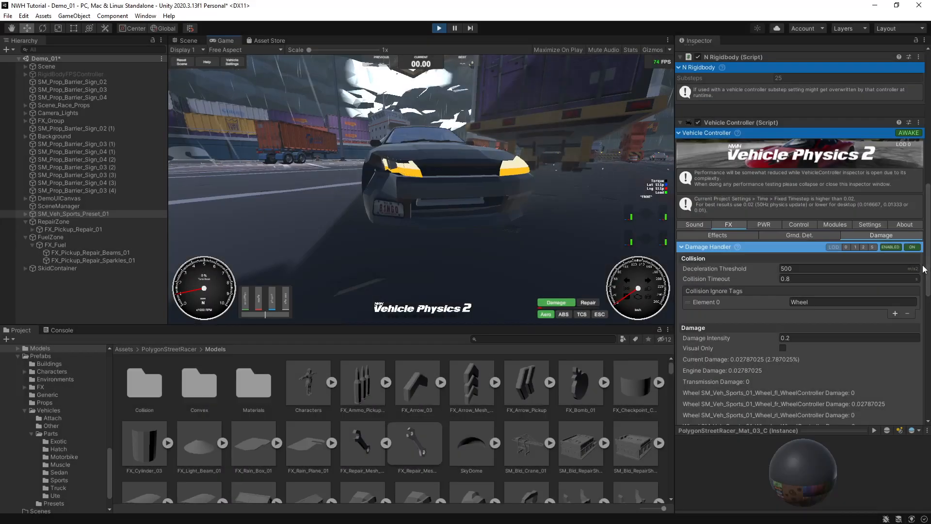
left_click_drag(929, 280, 930, 342)
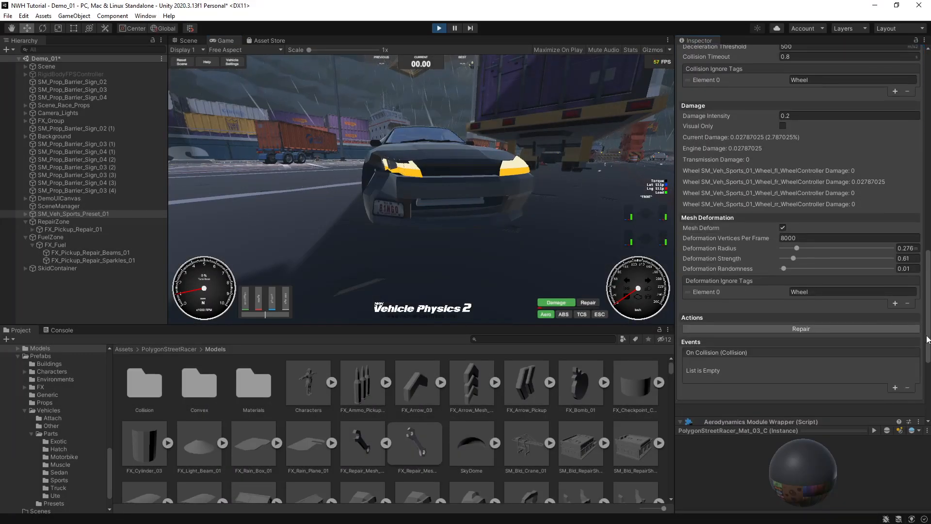